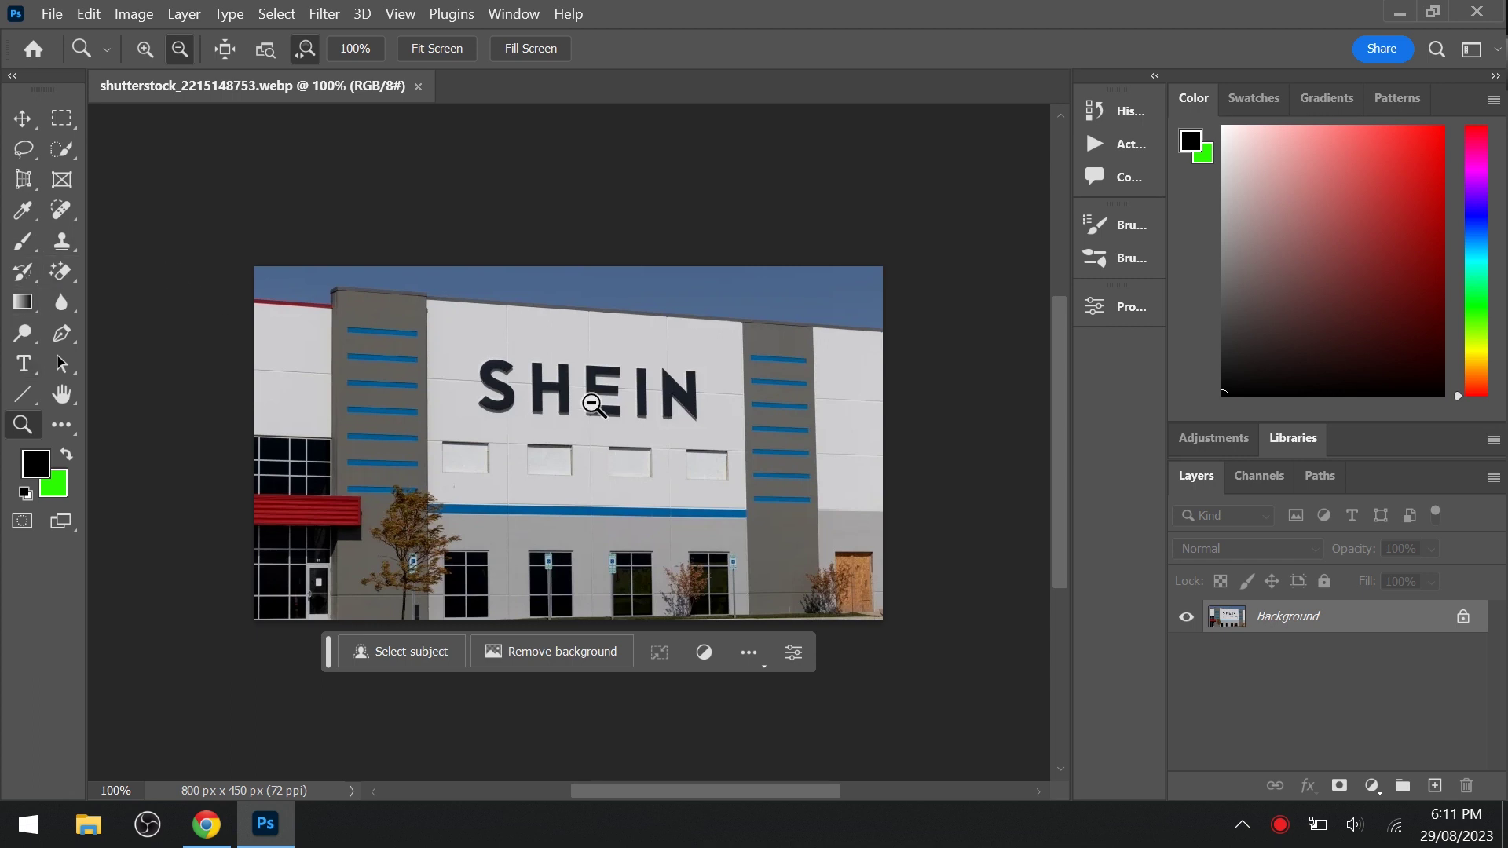
- Zoom in to 200% on the SHEIN sign and lasso a freehand selection around its letters
{"action": "left_click", "coordinate": [144, 48]}
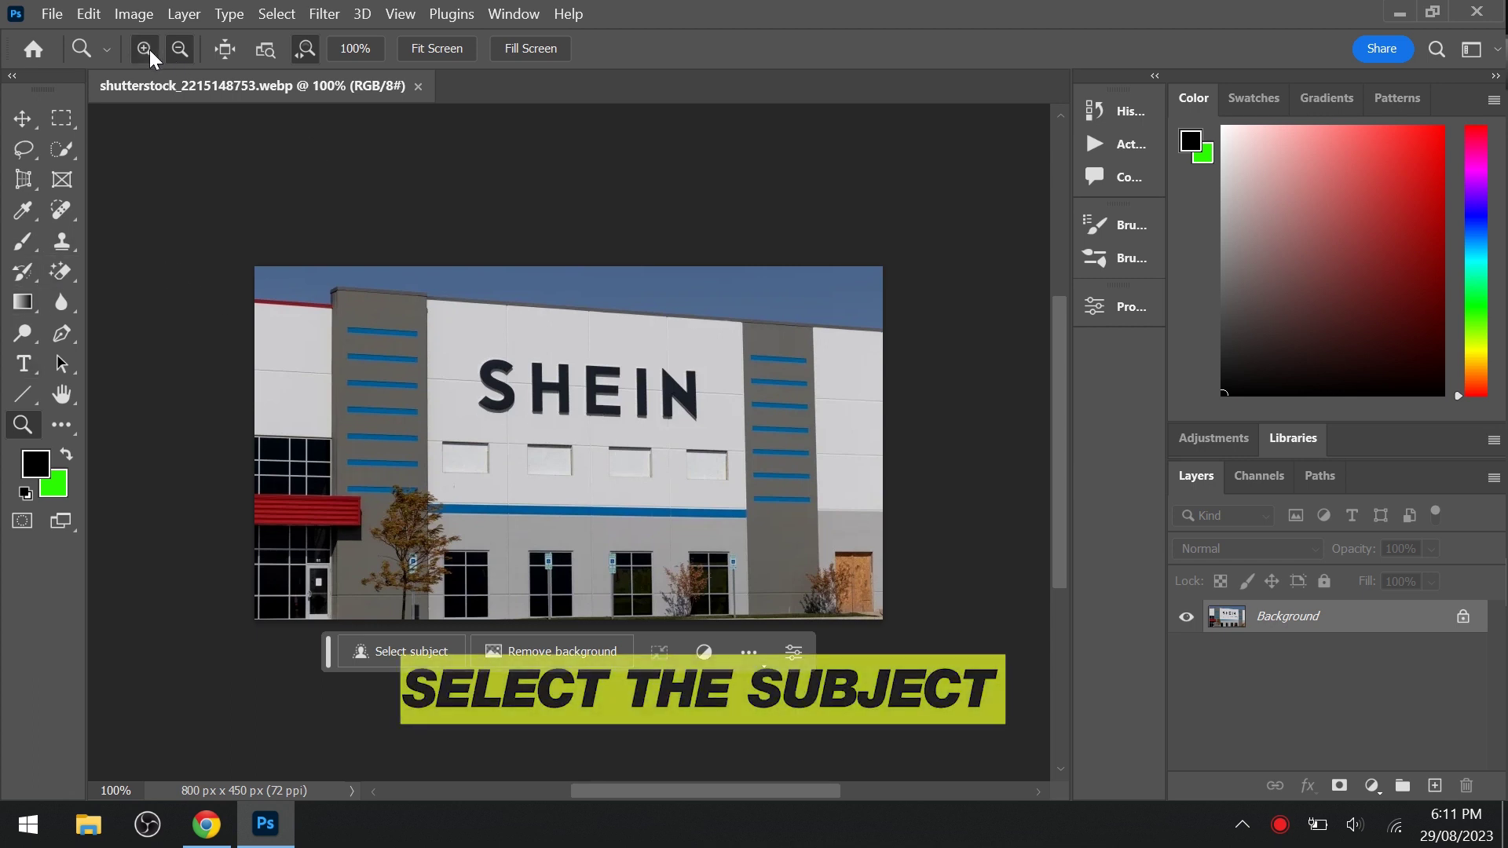
{"action": "left_click", "coordinate": [555, 423]}
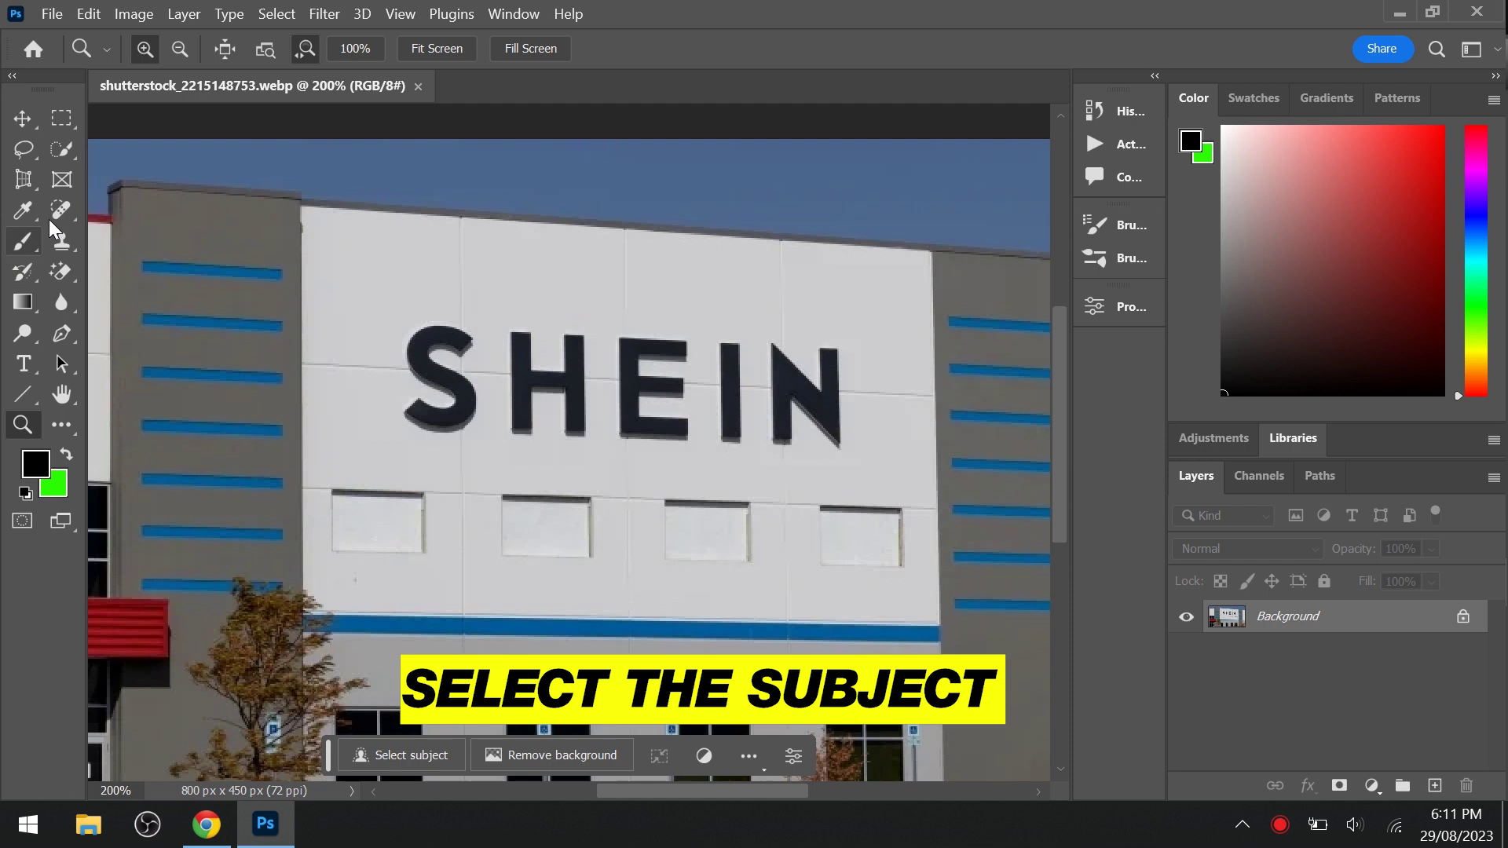
{"action": "left_click", "coordinate": [39, 149]}
{"action": "mouse_move", "coordinate": [378, 416]}
{"action": "left_mouse_down"}
{"action": "mouse_move", "coordinate": [863, 433]}
{"action": "mouse_move", "coordinate": [808, 323]}
{"action": "mouse_move", "coordinate": [657, 300]}
{"action": "left_mouse_up"}
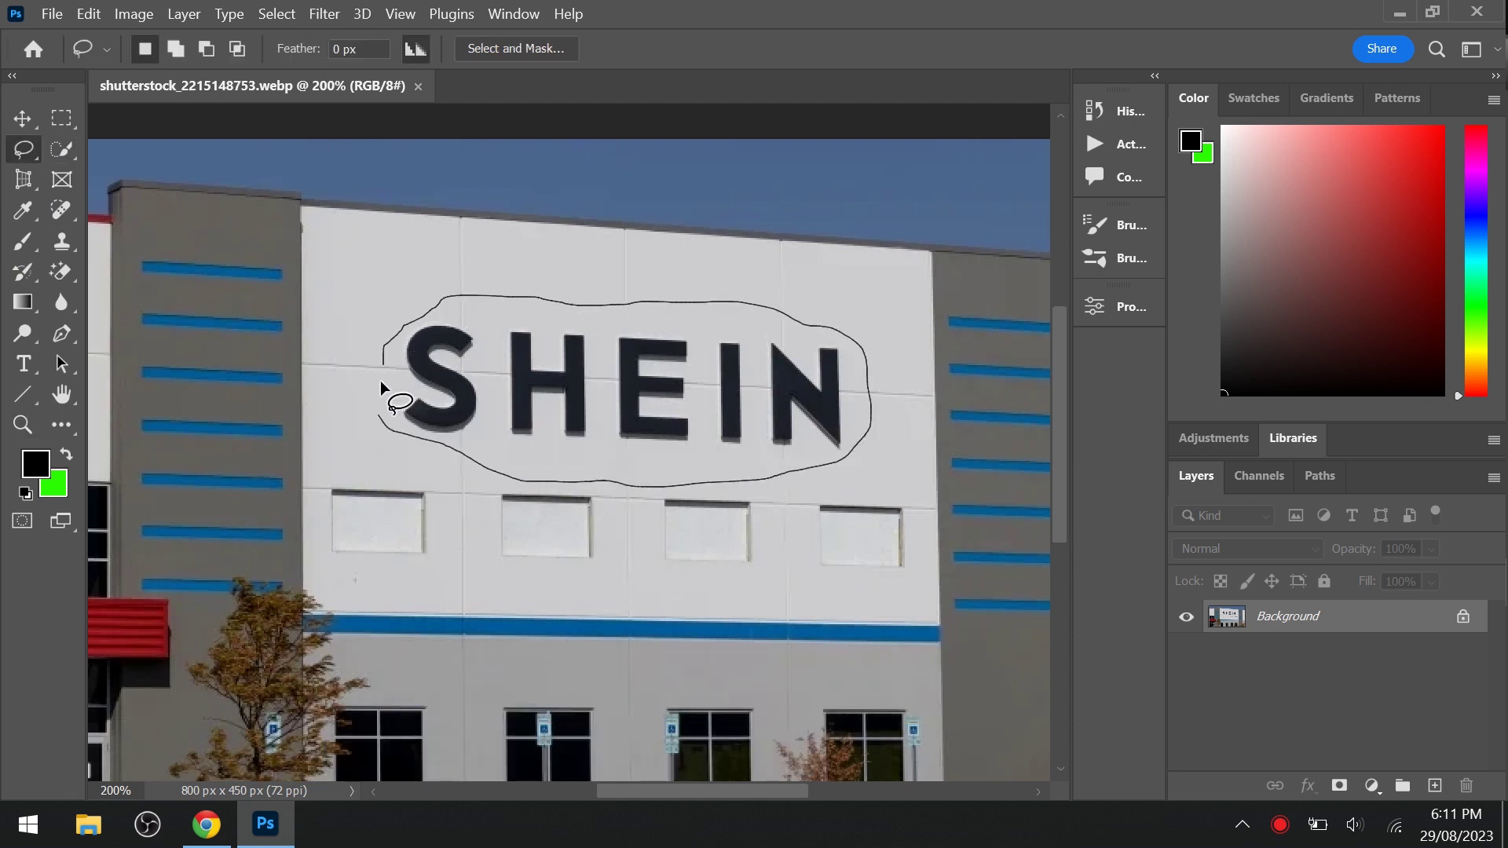
{"action": "left_click_drag", "start_coordinate": [385, 424], "coordinate": [382, 419]}
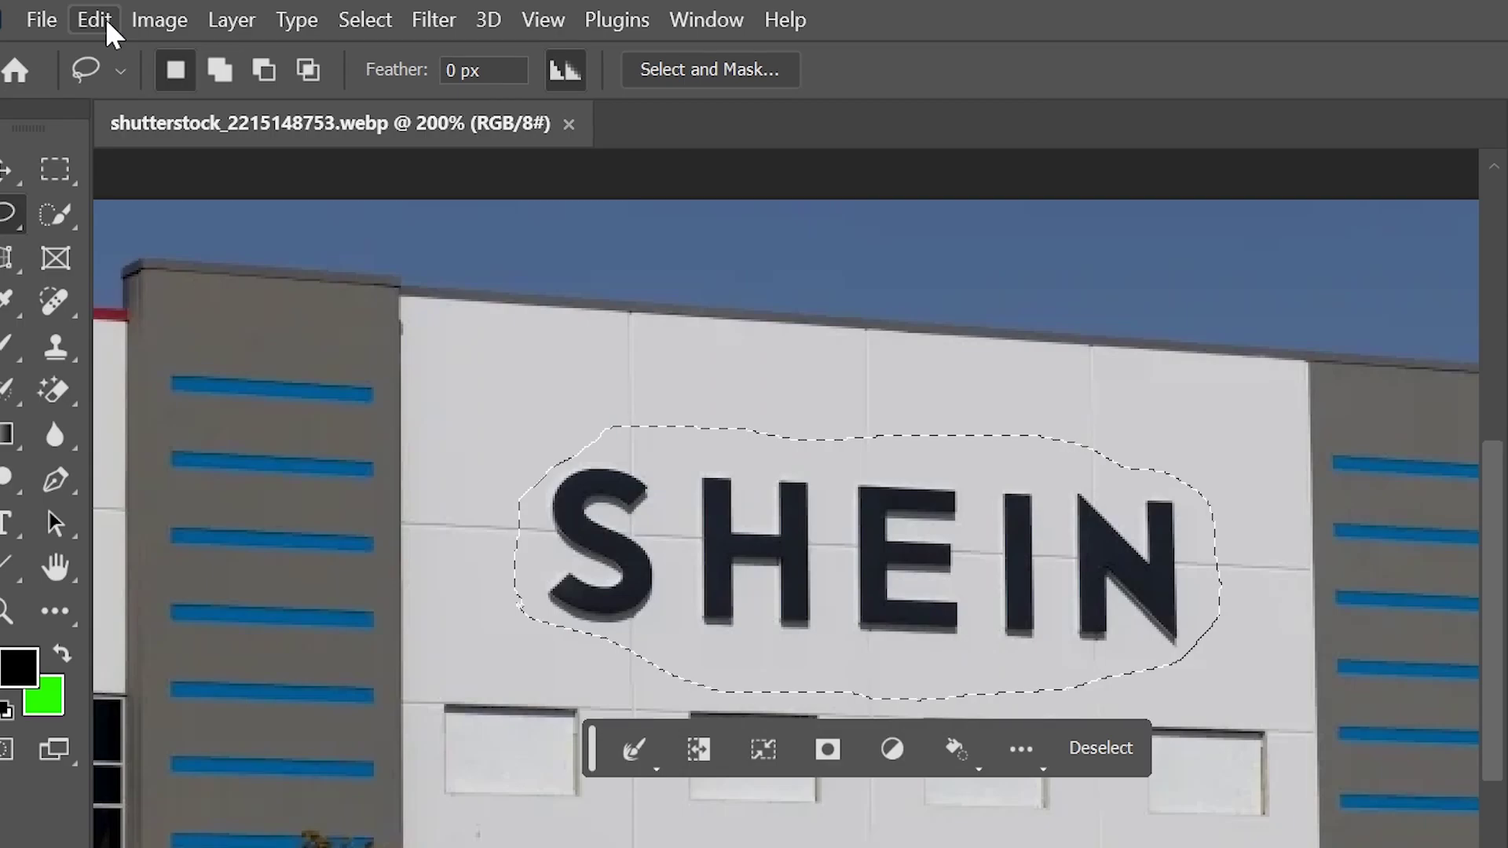
- Open Content-Aware Fill for the selected sign and begin excluding the band below it
{"action": "left_click", "coordinate": [93, 14]}
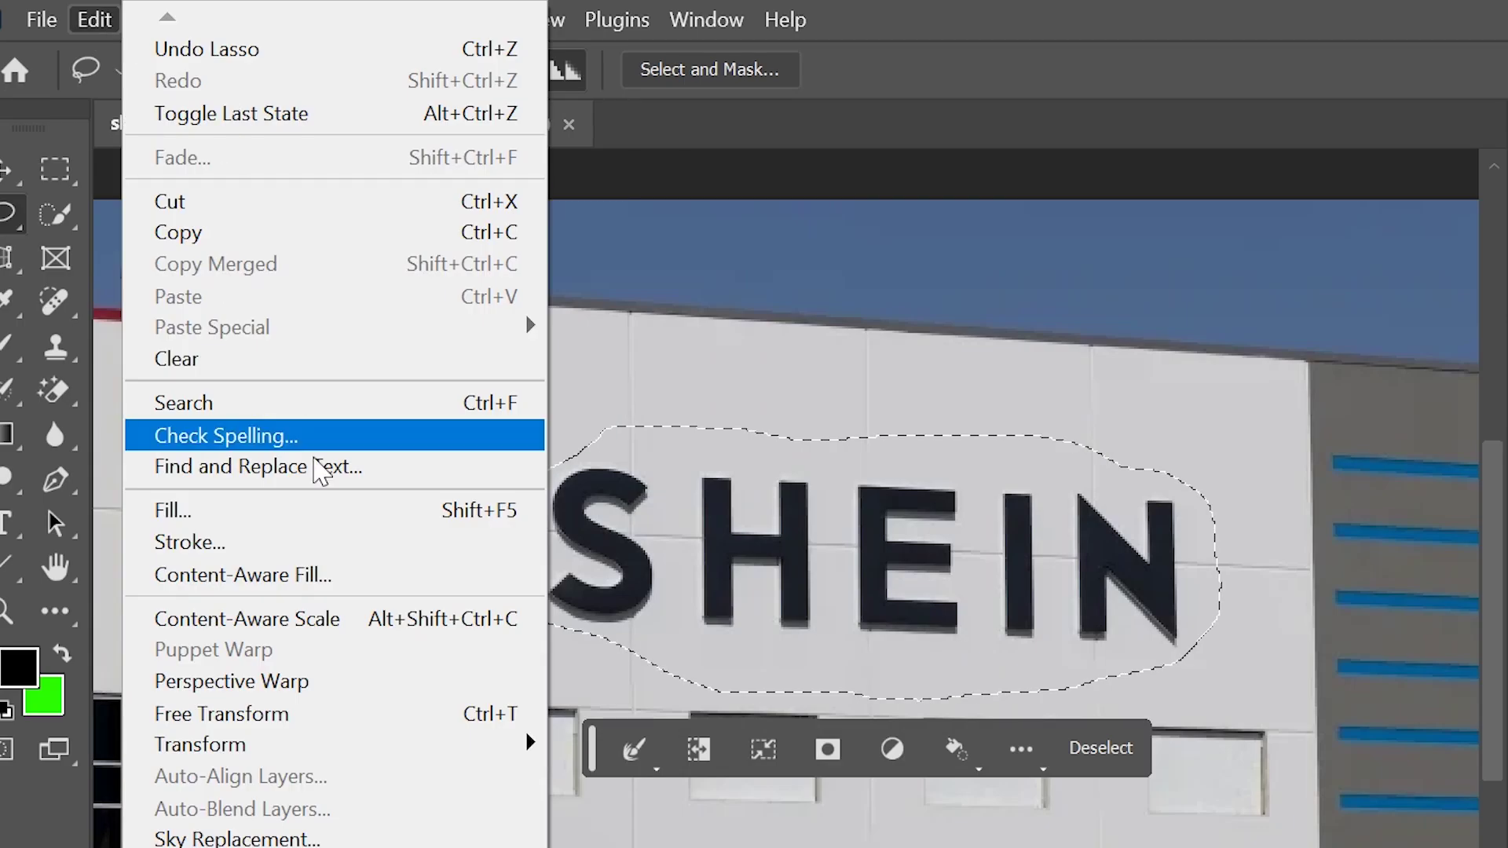
{"action": "left_click", "coordinate": [381, 581]}
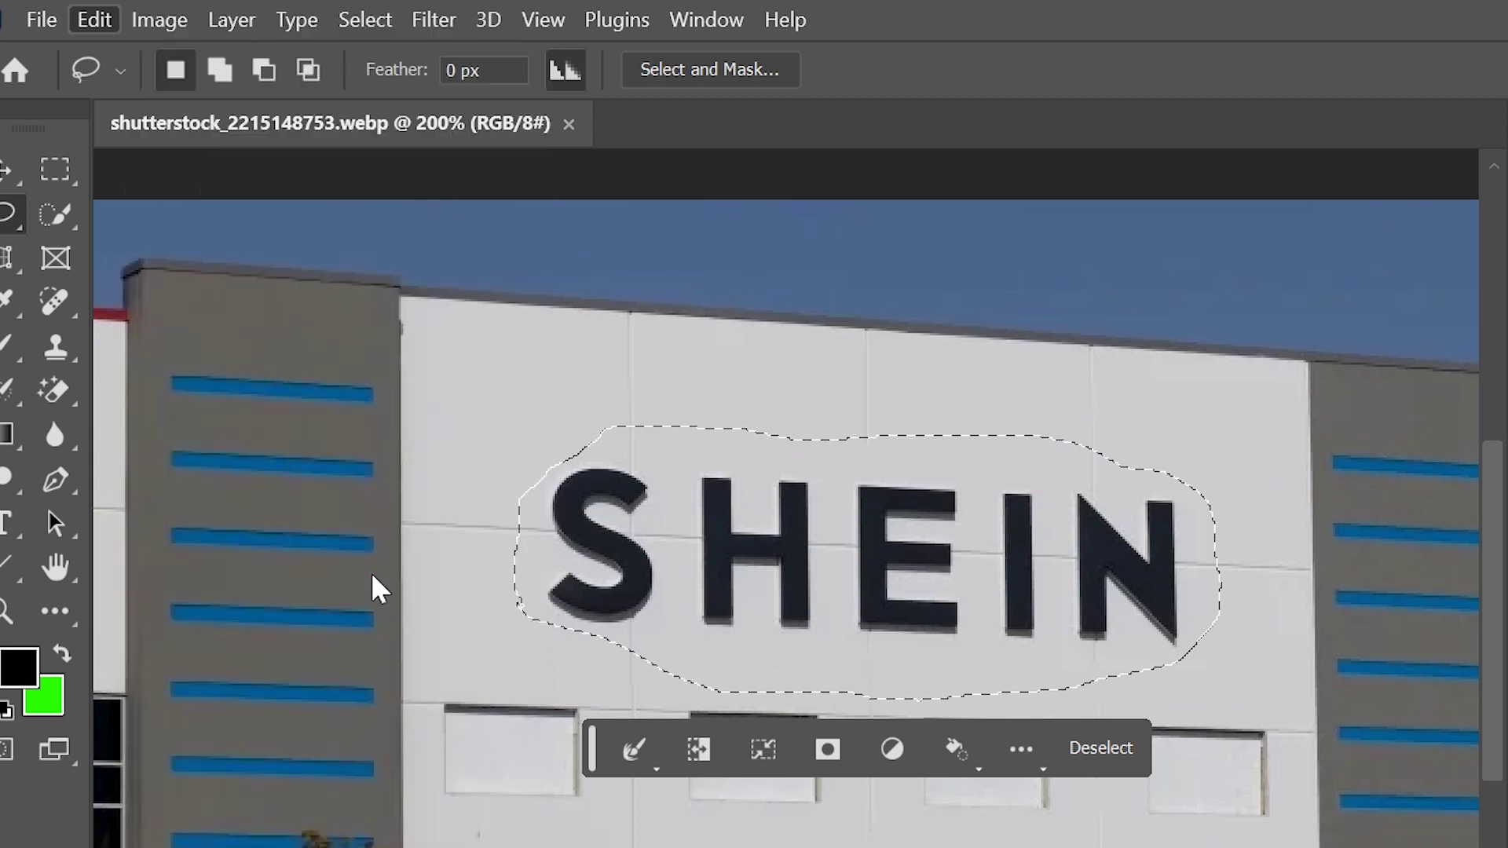
{"action": "left_click_drag", "start_coordinate": [330, 537], "coordinate": [621, 550]}
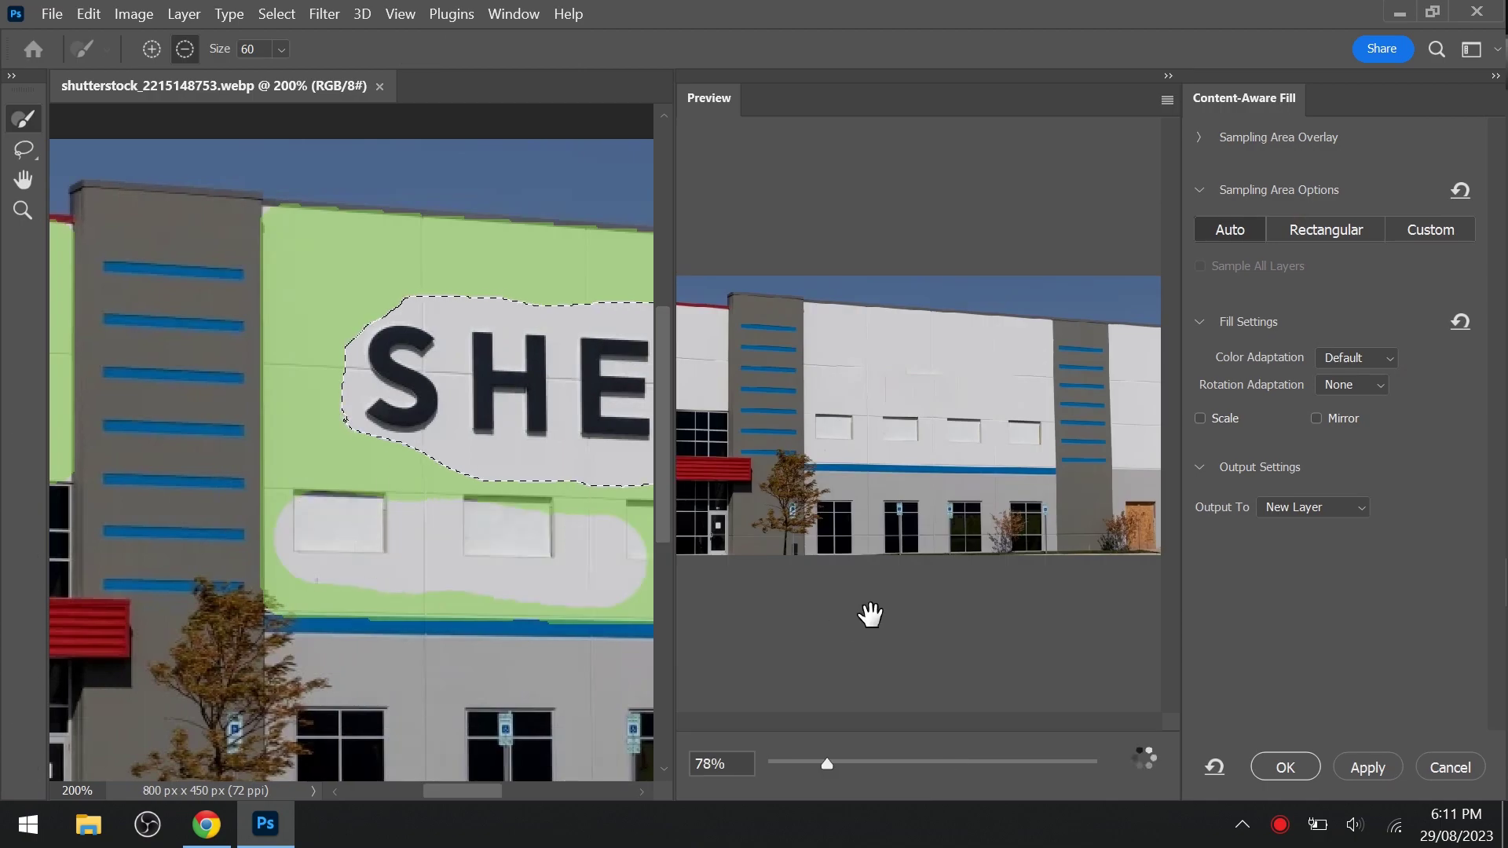
{"action": "key", "text": "z"}
{"action": "left_click", "coordinate": [202, 271]}
{"action": "left_click", "coordinate": [320, 431], "text": "alt"}
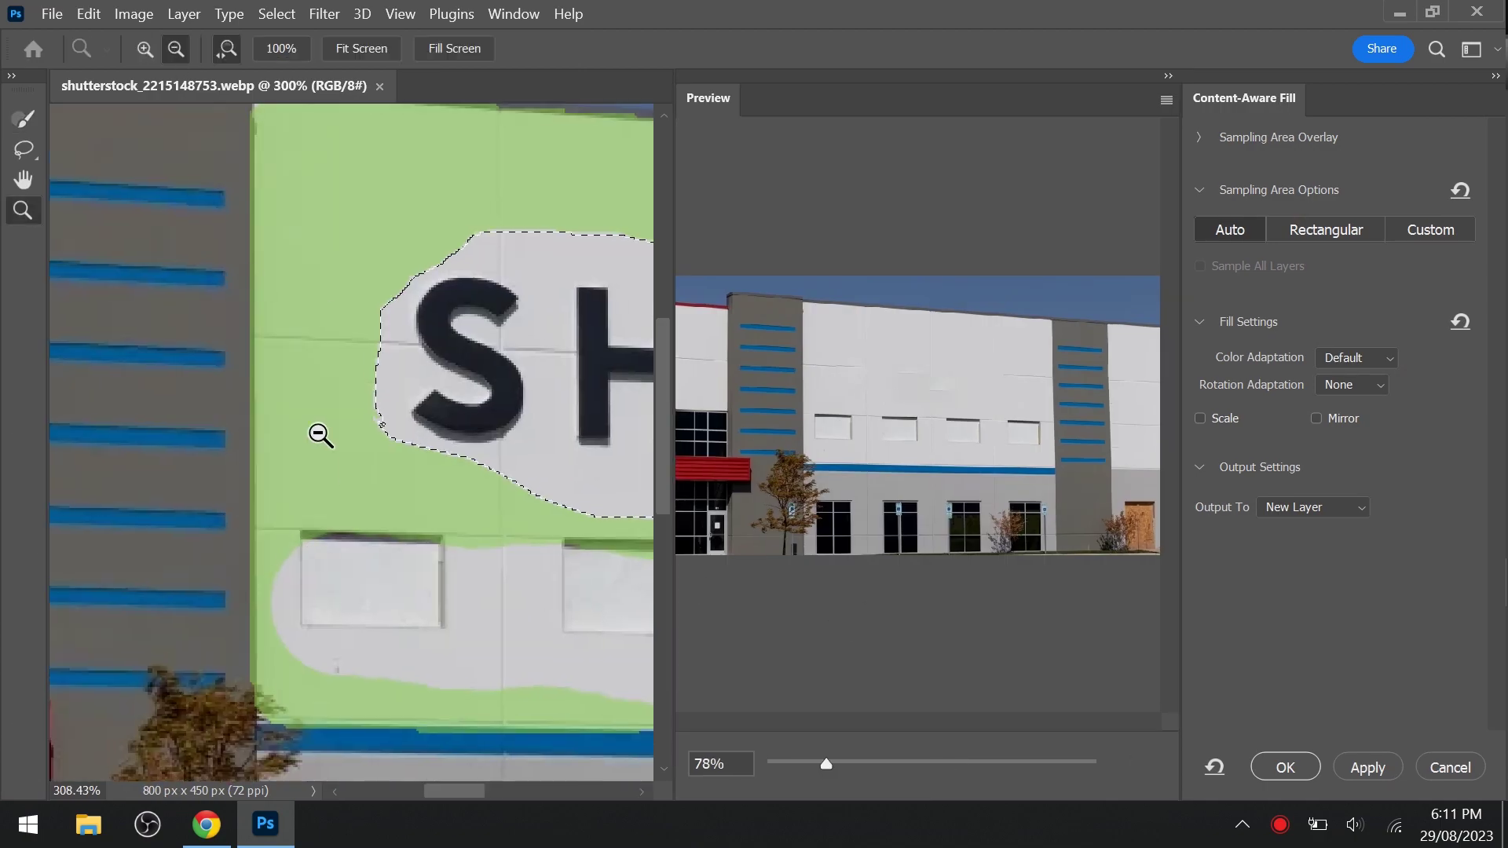
{"action": "left_click", "coordinate": [322, 471], "text": "alt"}
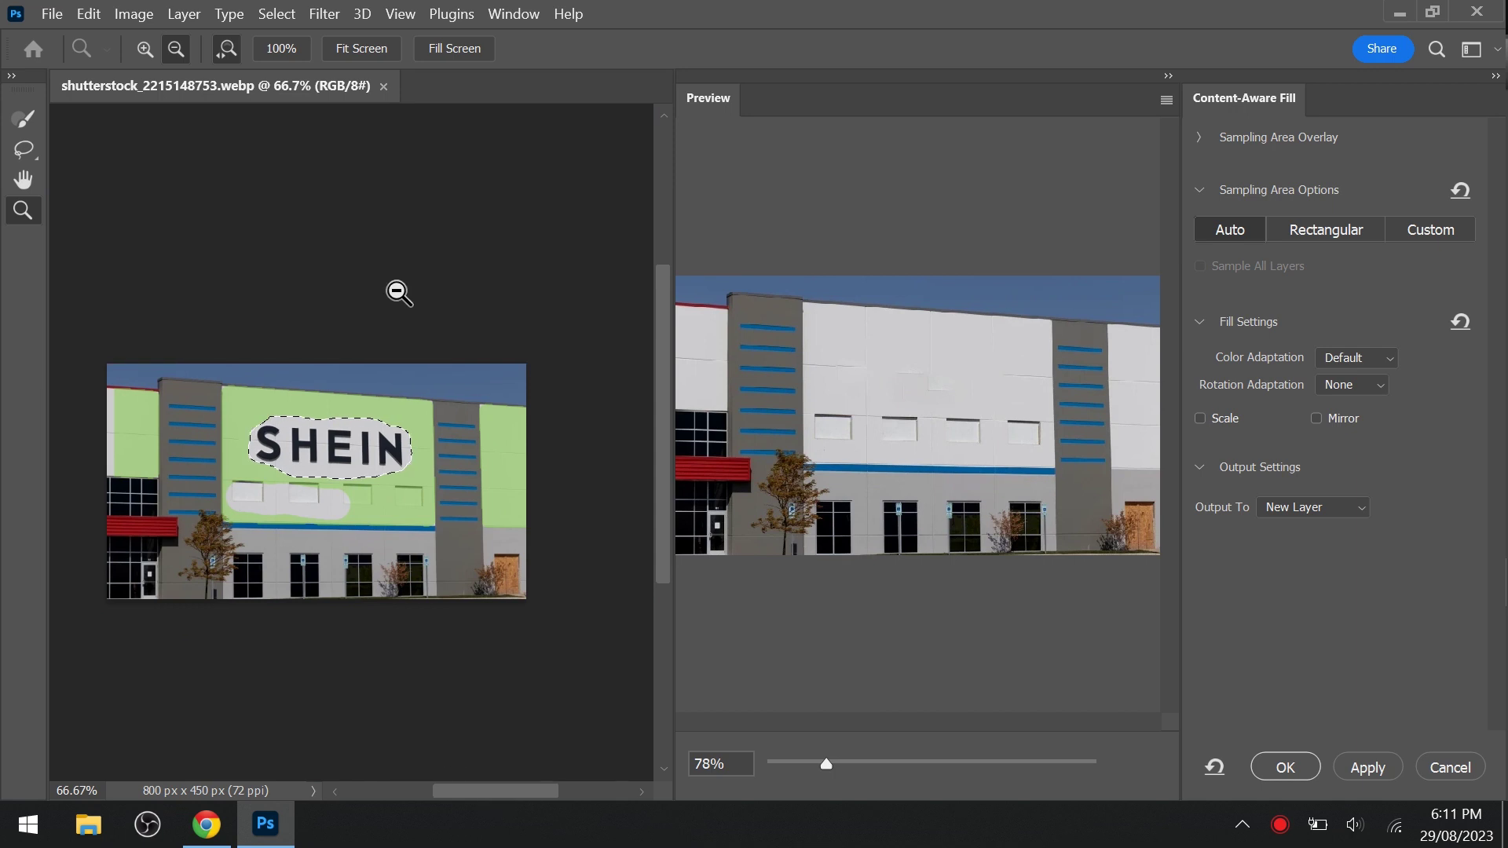
{"action": "left_click", "coordinate": [144, 49]}
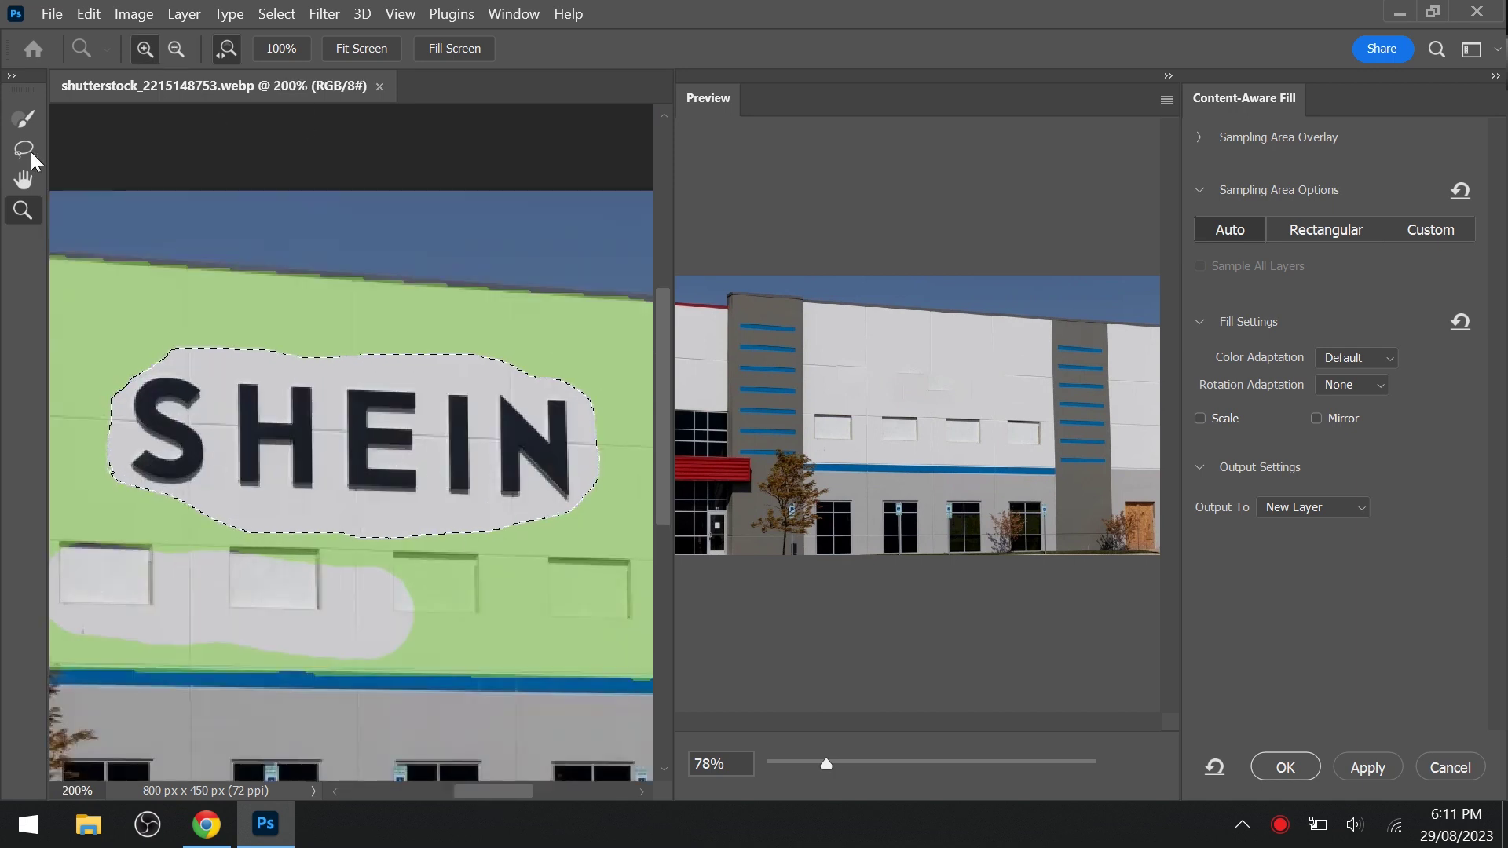
- Subtract the window band and side walls from the sampling area with the size 60 brush
{"action": "left_click", "coordinate": [23, 118]}
{"action": "mouse_move", "coordinate": [338, 581]}
{"action": "left_mouse_down"}
{"action": "mouse_move", "coordinate": [623, 632]}
{"action": "mouse_move", "coordinate": [477, 610]}
{"action": "left_mouse_up"}
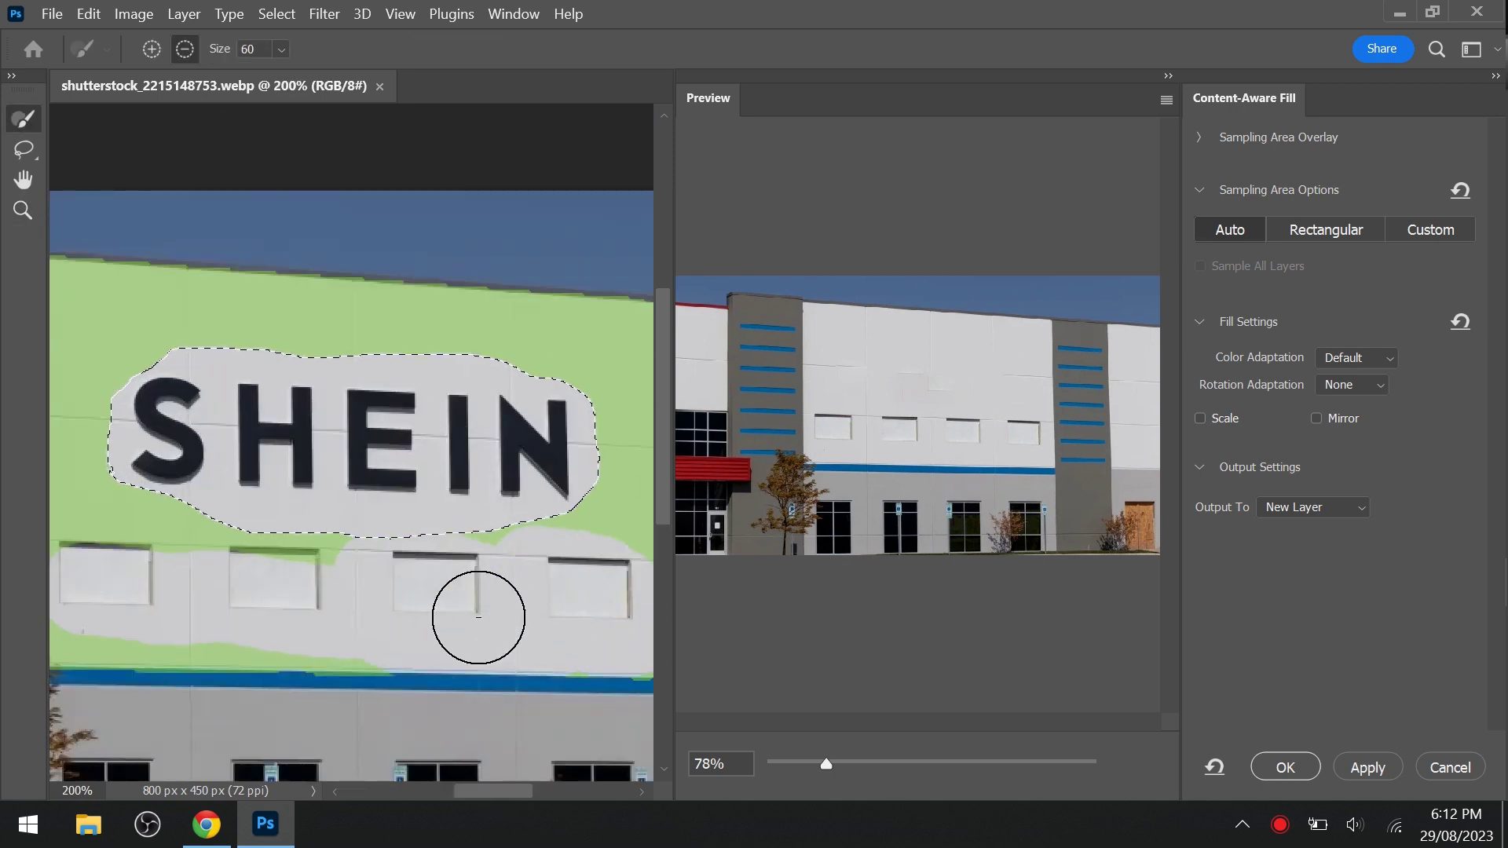
{"action": "left_click_drag", "start_coordinate": [493, 791], "coordinate": [476, 791]}
{"action": "left_click_drag", "start_coordinate": [363, 663], "coordinate": [198, 583]}
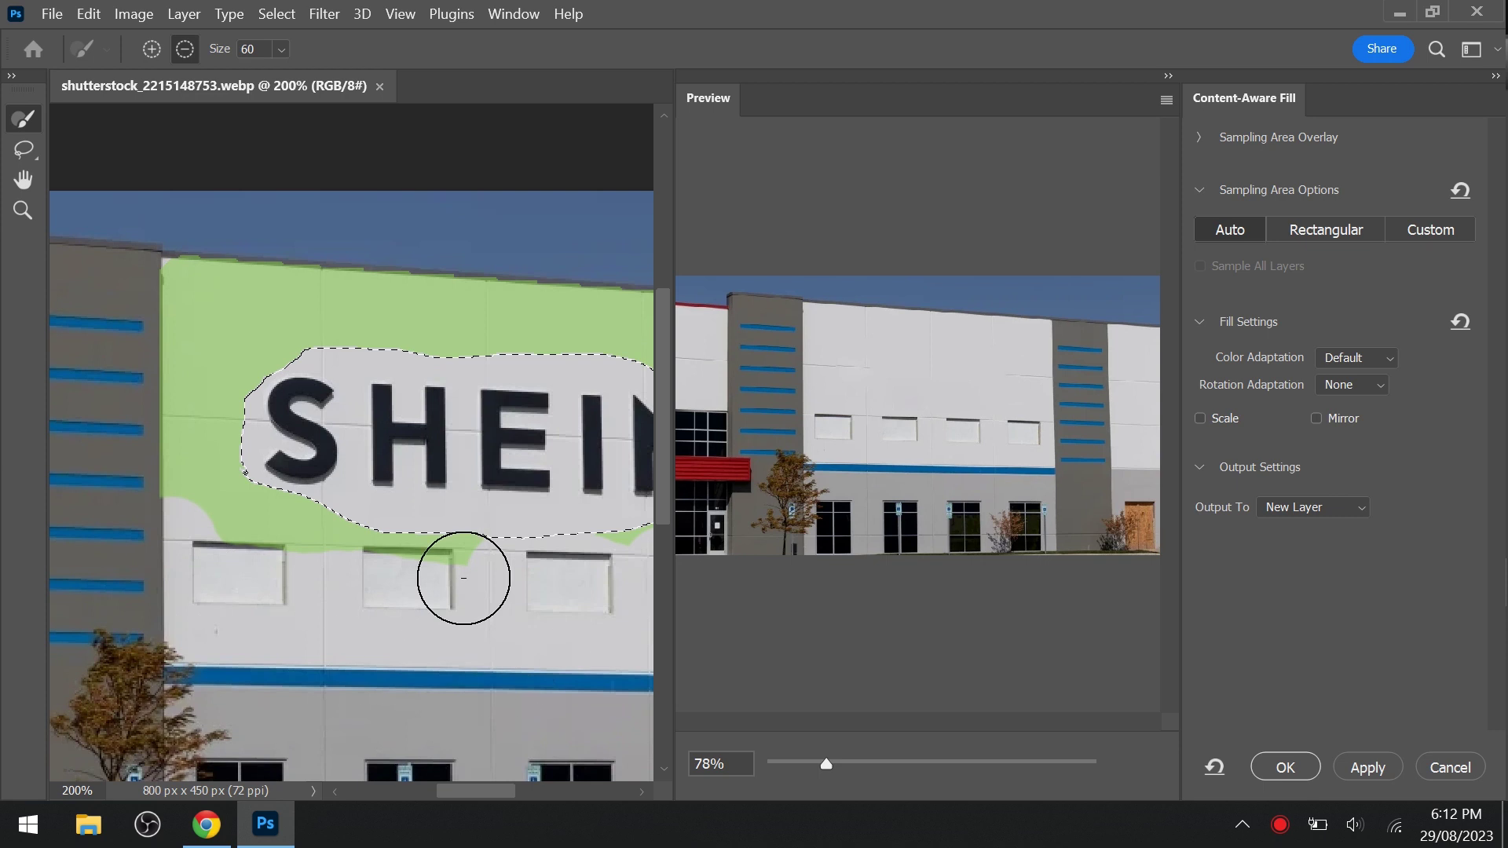
{"action": "left_click_drag", "start_coordinate": [461, 578], "coordinate": [215, 565]}
{"action": "left_click_drag", "start_coordinate": [476, 791], "coordinate": [548, 791]}
{"action": "mouse_move", "coordinate": [479, 738]}
{"action": "left_mouse_down"}
{"action": "mouse_move", "coordinate": [454, 398]}
{"action": "mouse_move", "coordinate": [410, 424]}
{"action": "mouse_move", "coordinate": [437, 326]}
{"action": "left_mouse_up"}
{"action": "left_click_drag", "start_coordinate": [543, 792], "coordinate": [439, 791]}
{"action": "left_click_drag", "start_coordinate": [219, 388], "coordinate": [184, 273]}
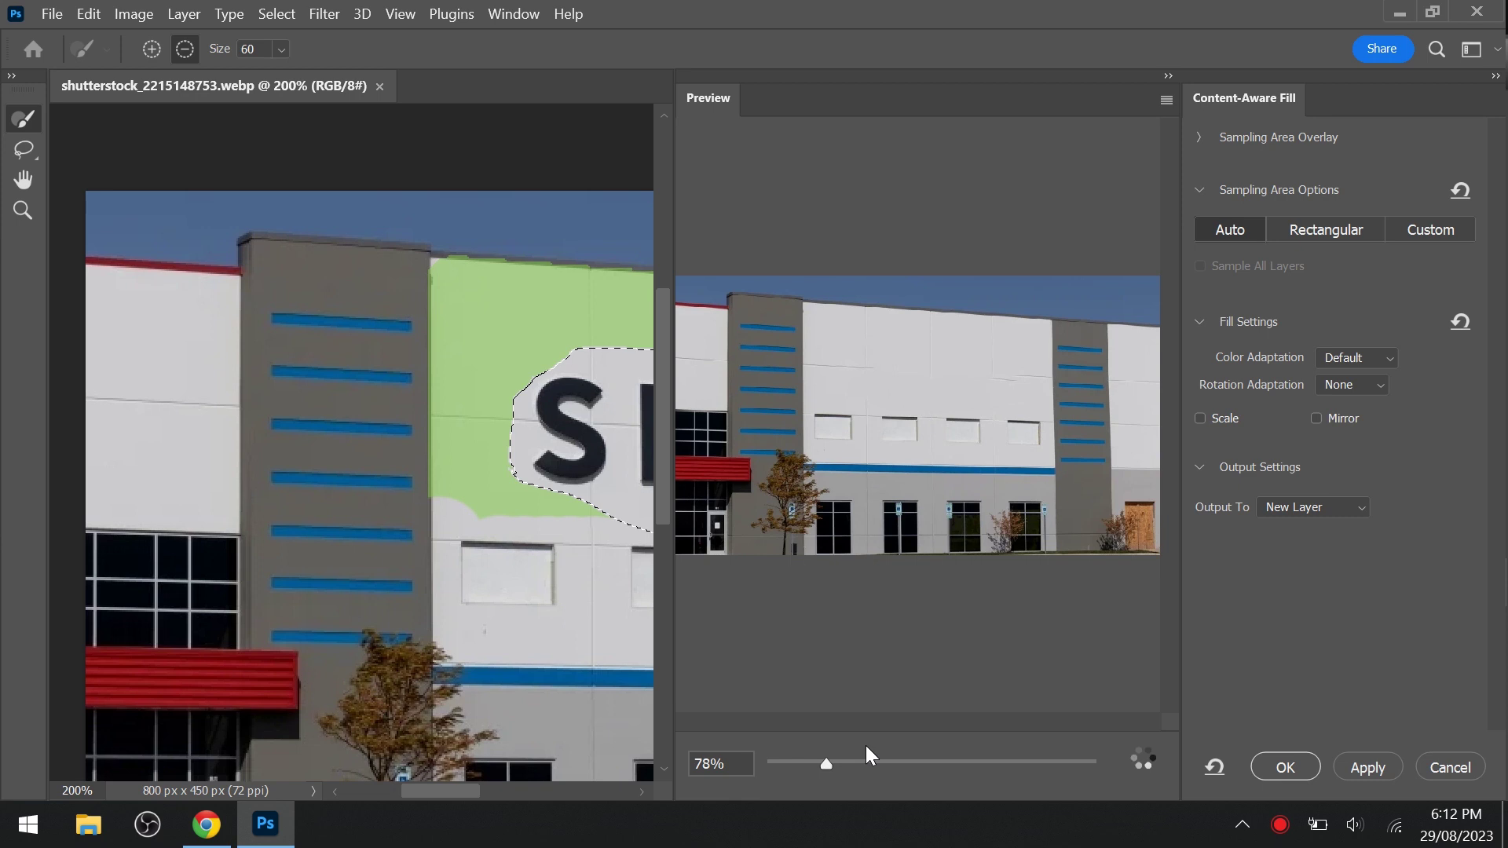
{"action": "left_click_drag", "start_coordinate": [867, 760], "coordinate": [936, 764]}
{"action": "mouse_move", "coordinate": [448, 791]}
{"action": "left_mouse_down"}
{"action": "mouse_move", "coordinate": [535, 791]}
{"action": "mouse_move", "coordinate": [497, 791]}
{"action": "left_mouse_up"}
{"action": "mouse_move", "coordinate": [252, 545]}
{"action": "left_mouse_down"}
{"action": "mouse_move", "coordinate": [185, 438]}
{"action": "mouse_move", "coordinate": [293, 511]}
{"action": "left_mouse_up"}
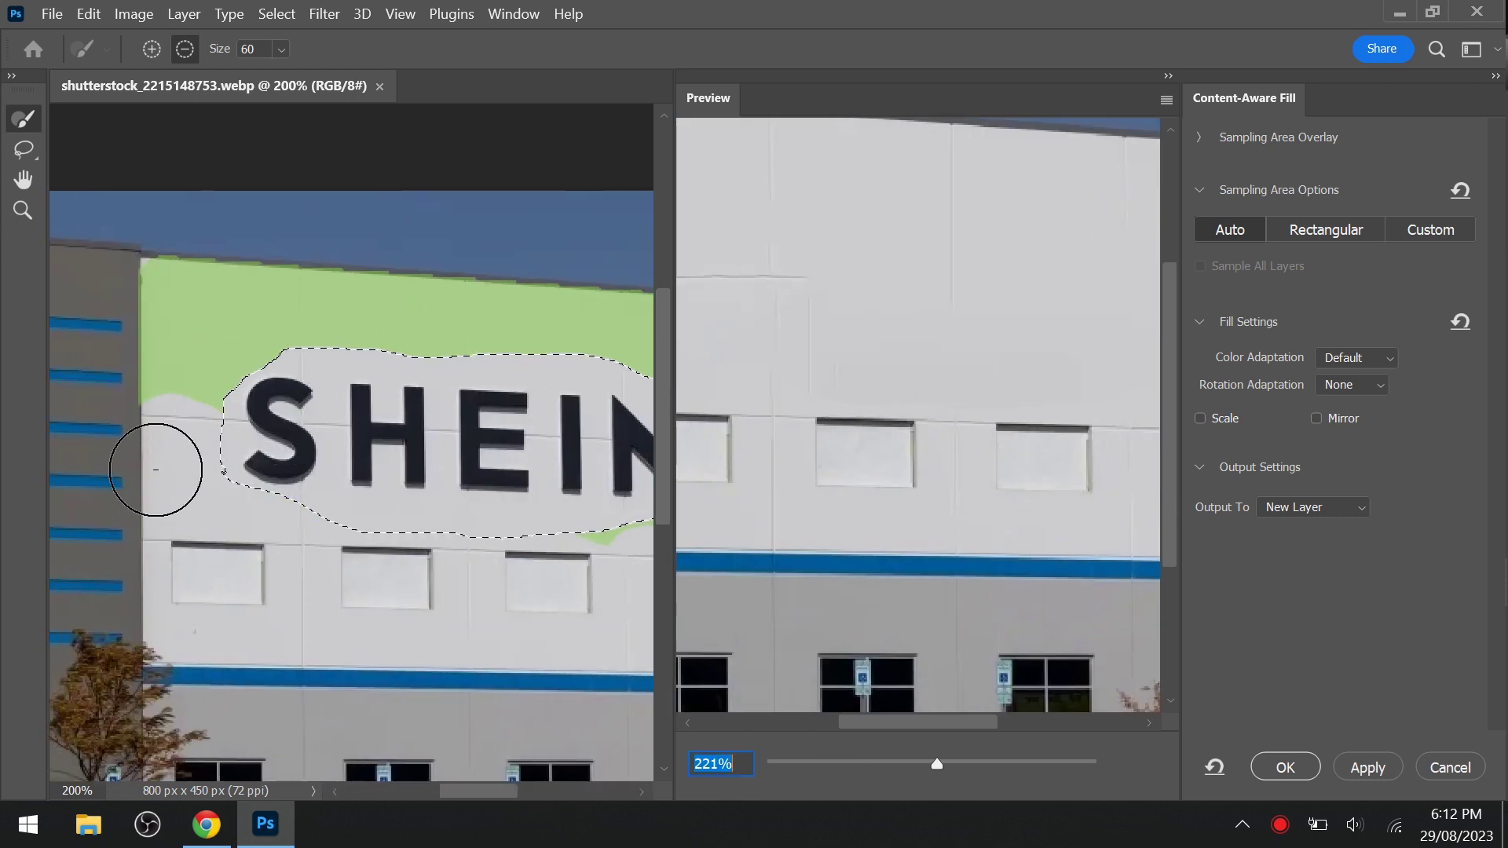
{"action": "mouse_move", "coordinate": [461, 791]}
{"action": "left_mouse_down"}
{"action": "mouse_move", "coordinate": [538, 808]}
{"action": "mouse_move", "coordinate": [475, 704]}
{"action": "left_mouse_up"}
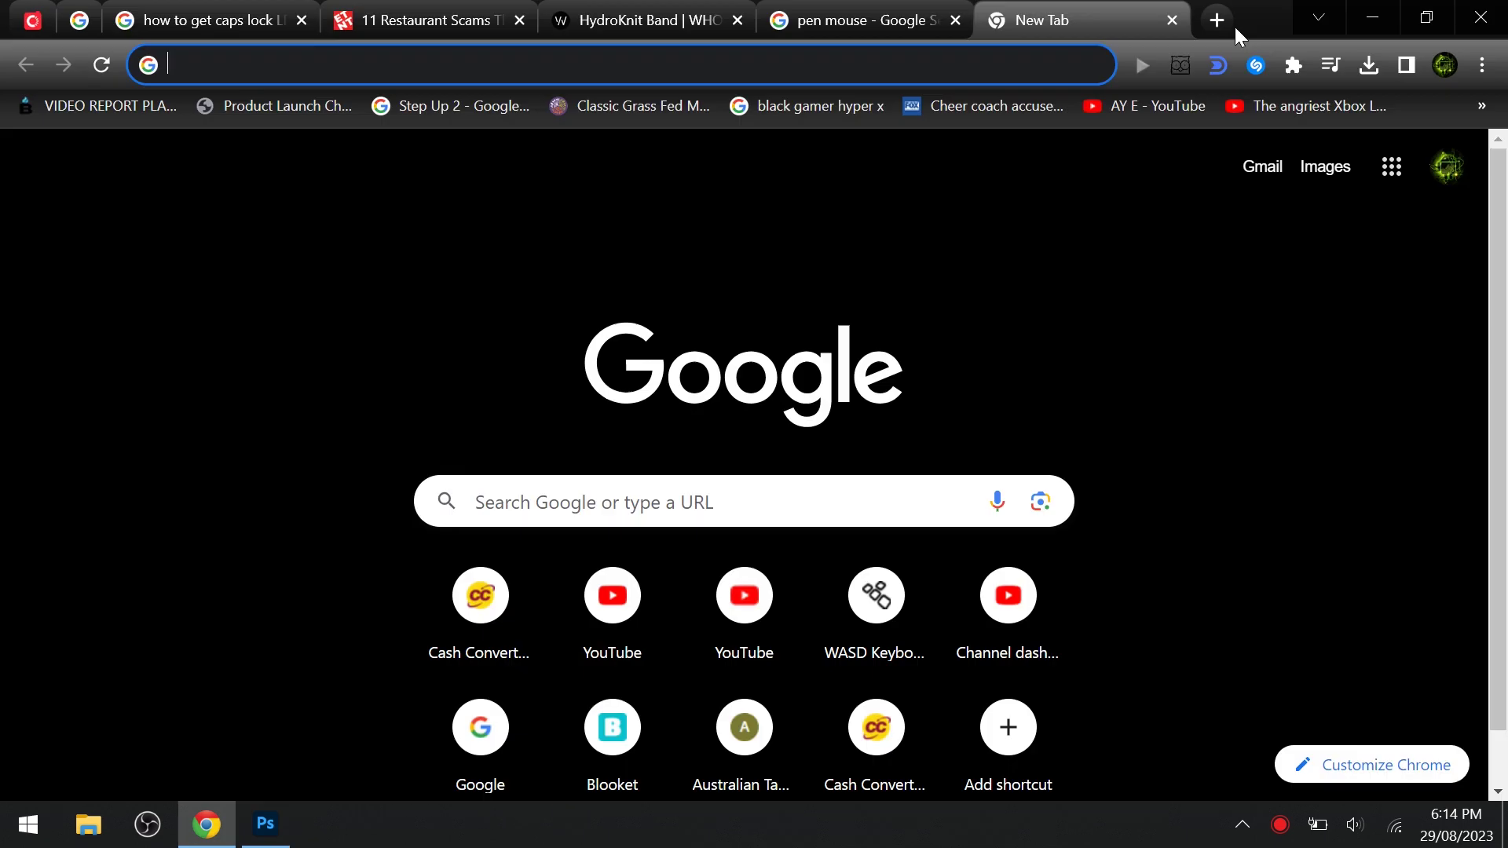
- Search the web for dafont and open the dafont site
{"action": "type", "text": "d"}
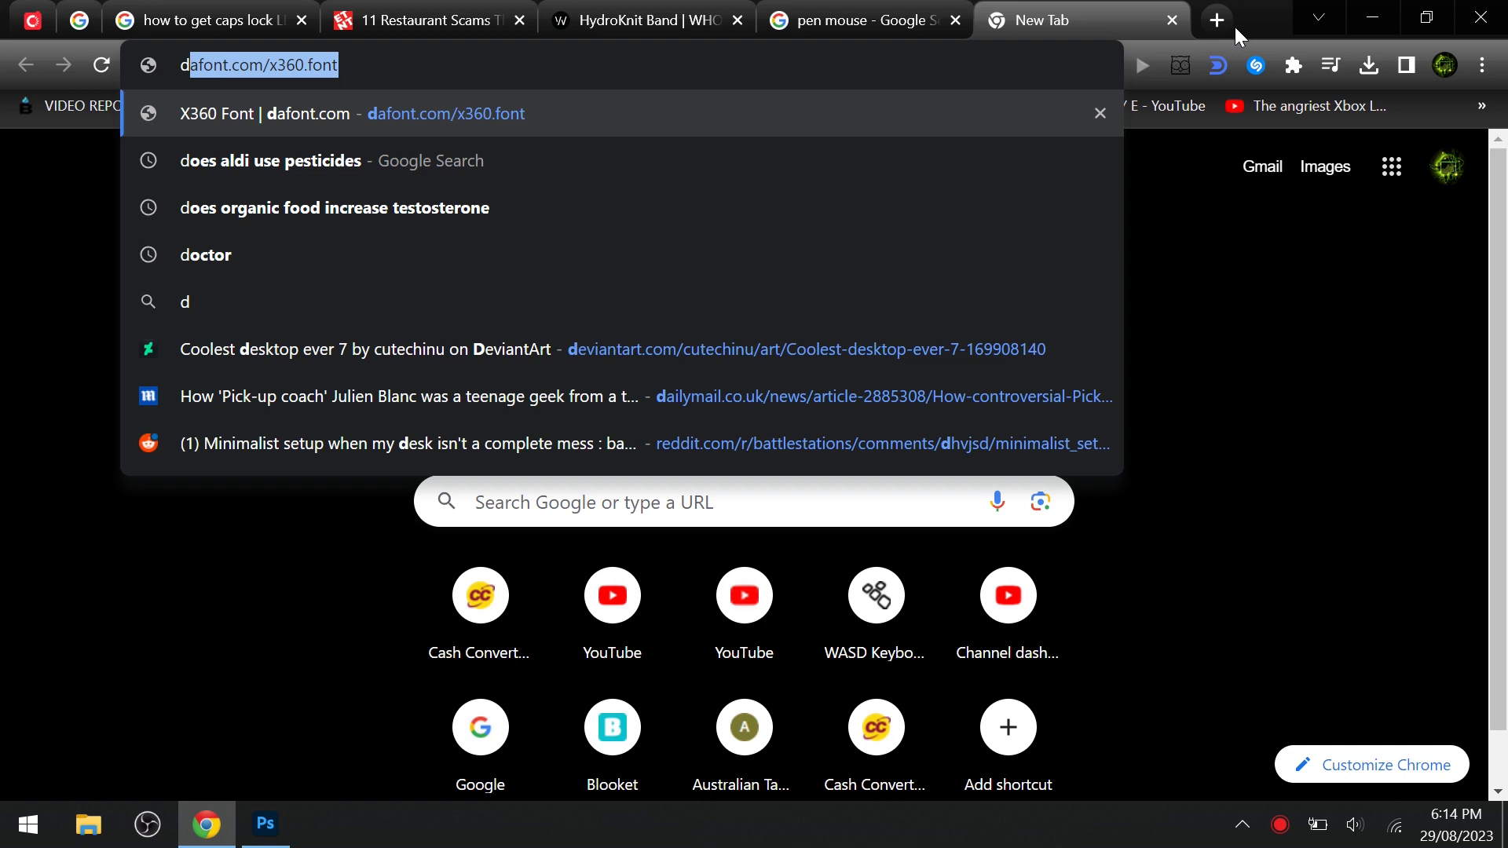
{"action": "type", "text": "afont"}
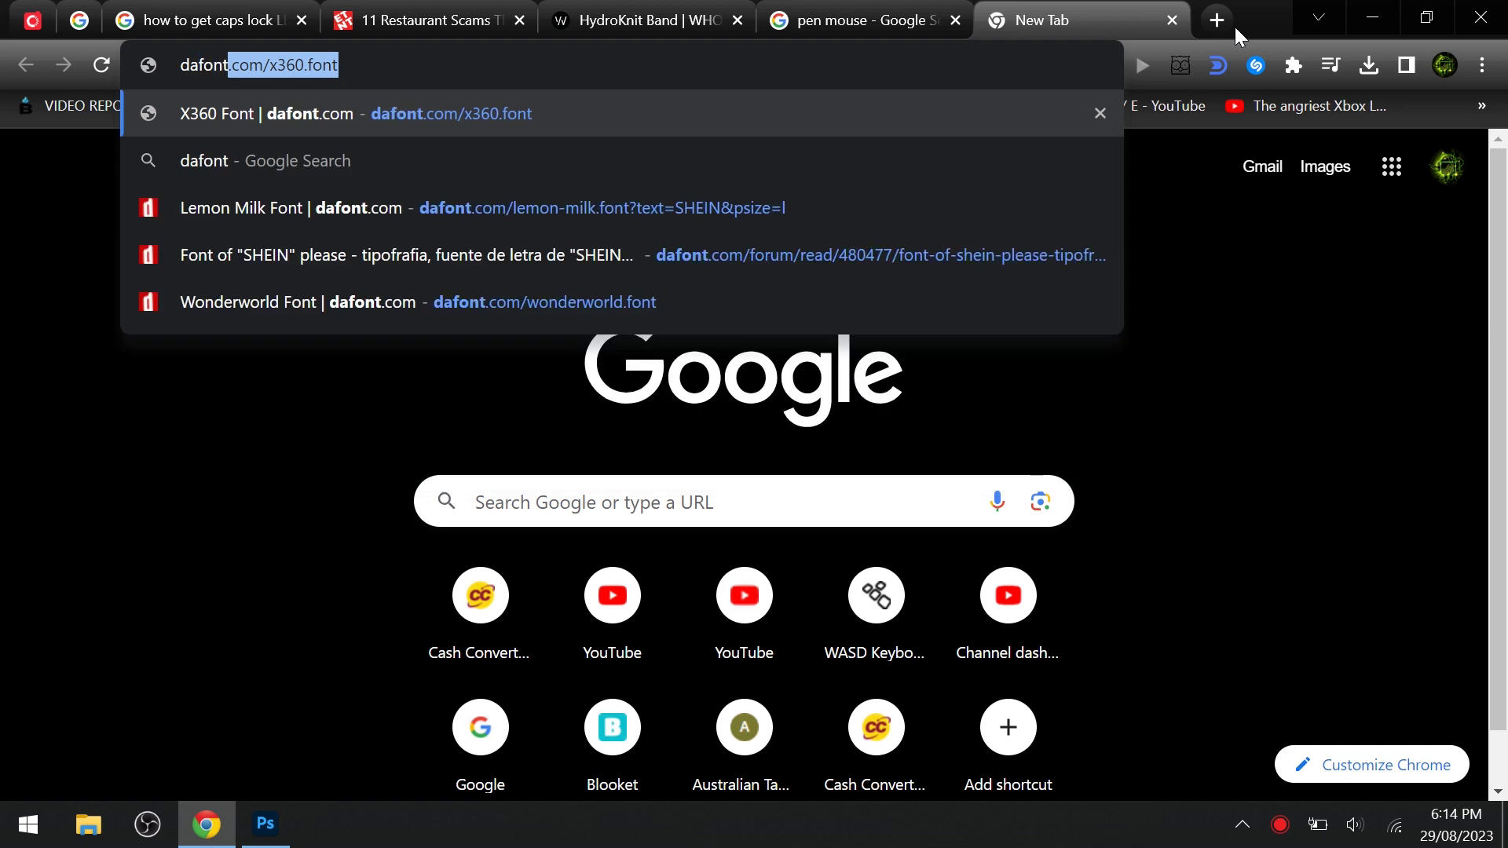
{"action": "key", "text": "Delete"}
{"action": "key", "text": "Return"}
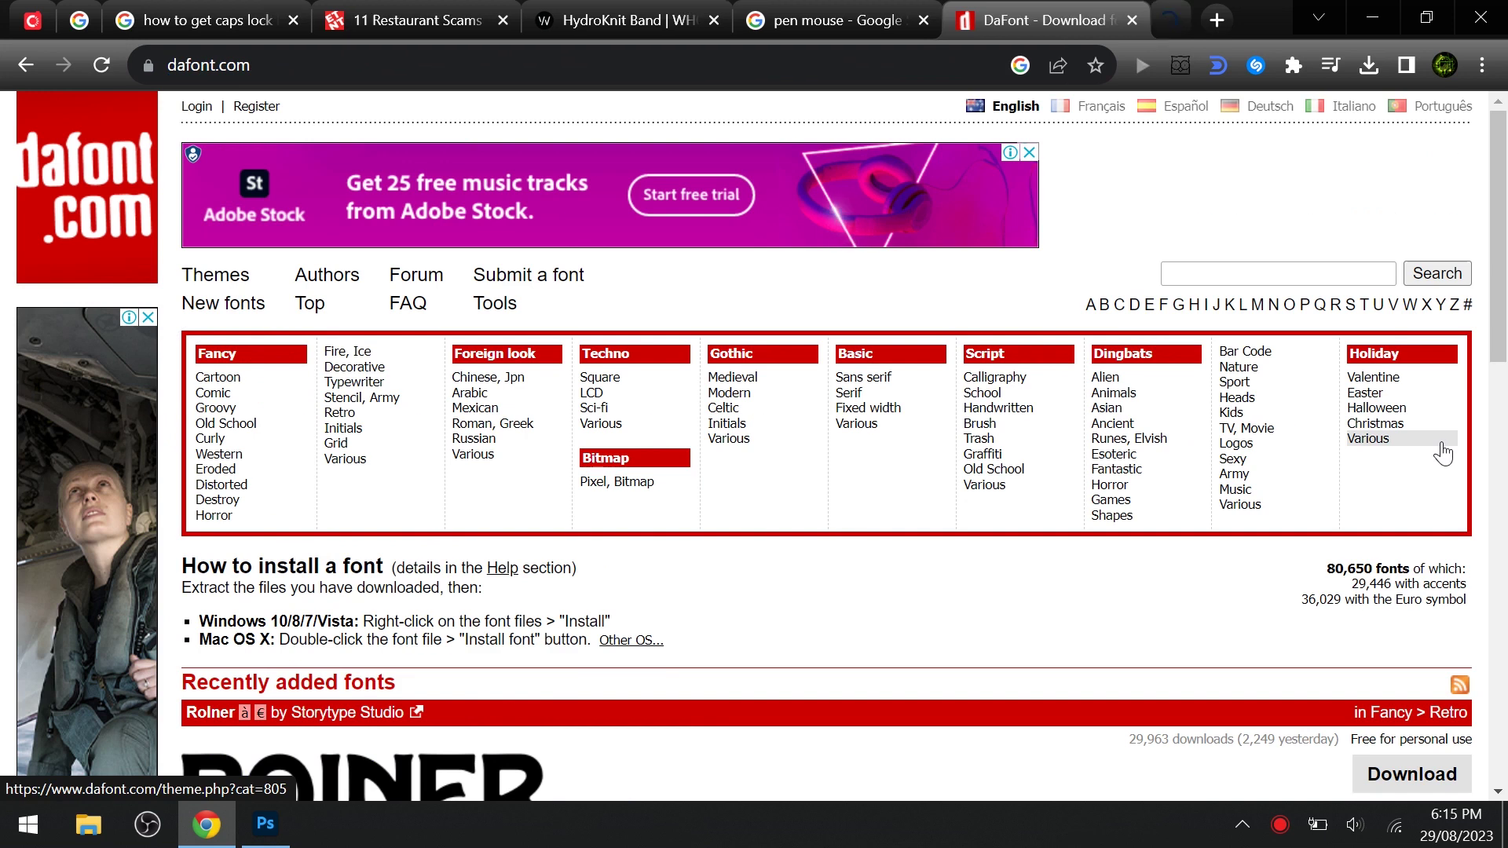
{"action": "middle_click", "coordinate": [1456, 528]}
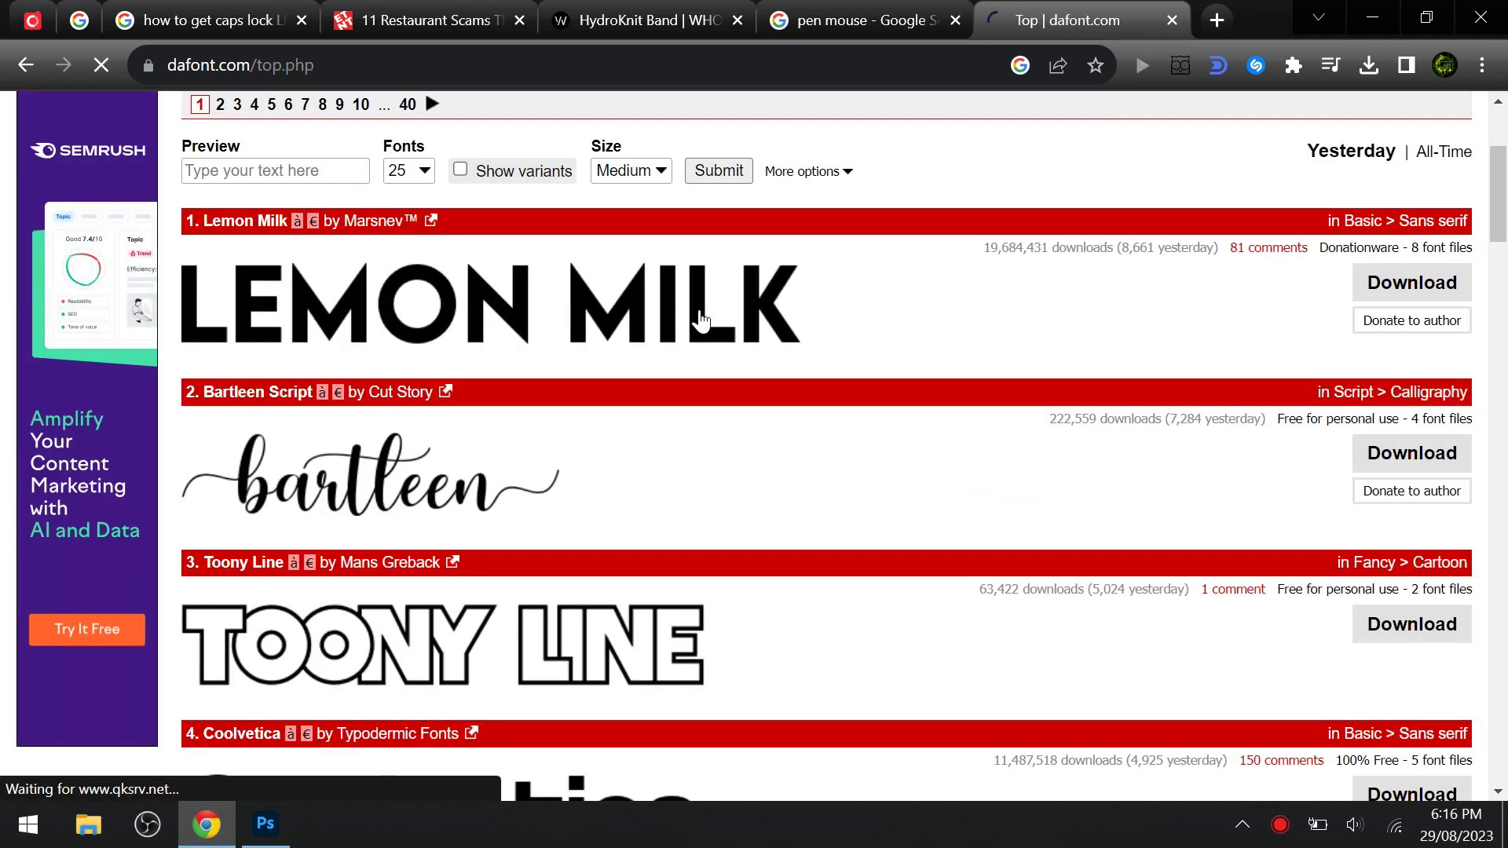
- Download the Lemon Milk font and view its eight LEMONMILK files in the shein font folder
{"action": "left_click", "coordinate": [716, 325]}
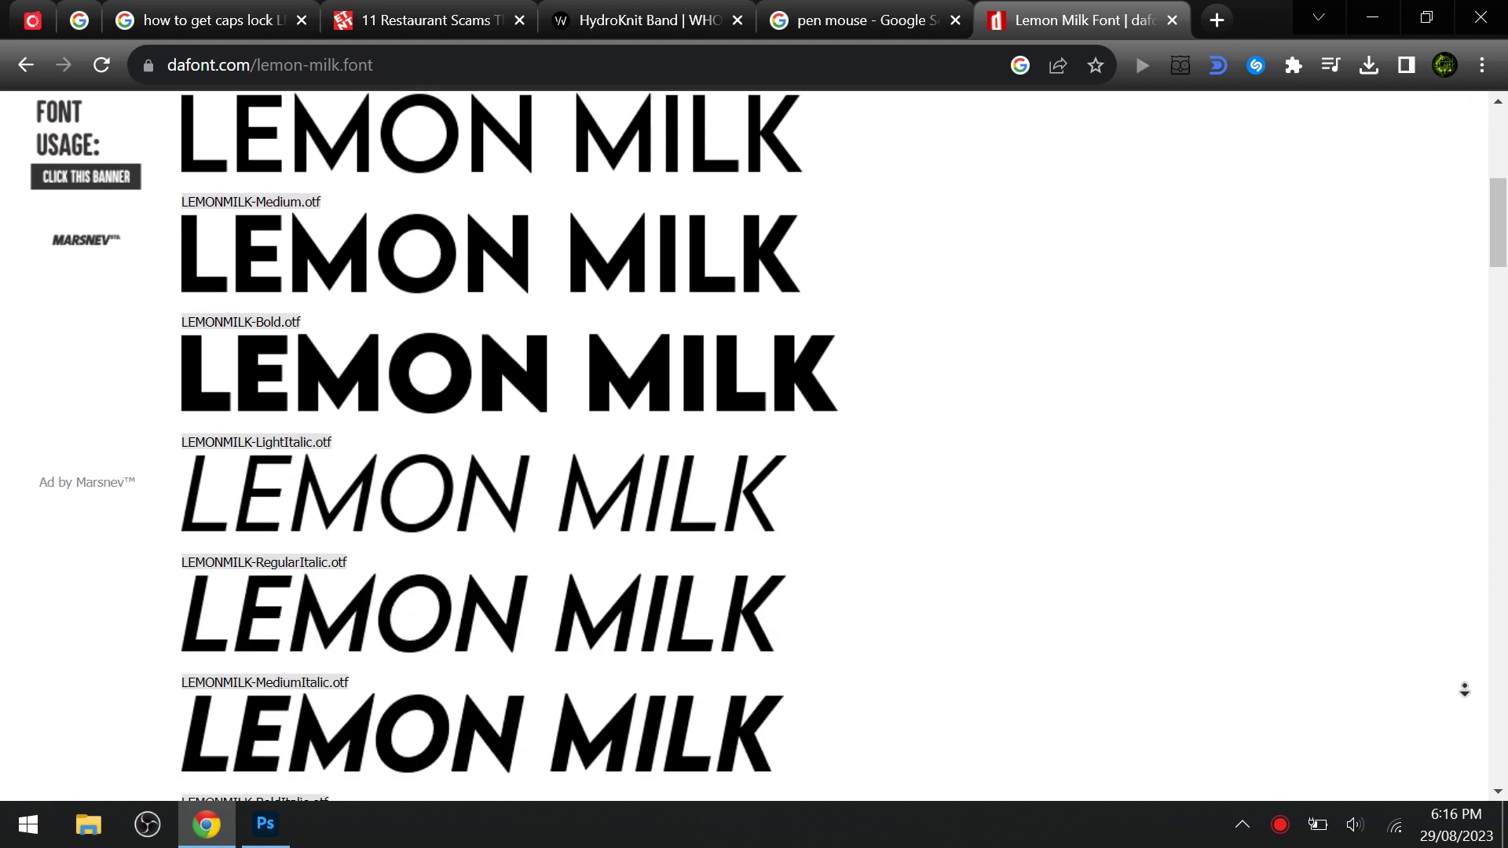
{"action": "key", "text": "Home"}
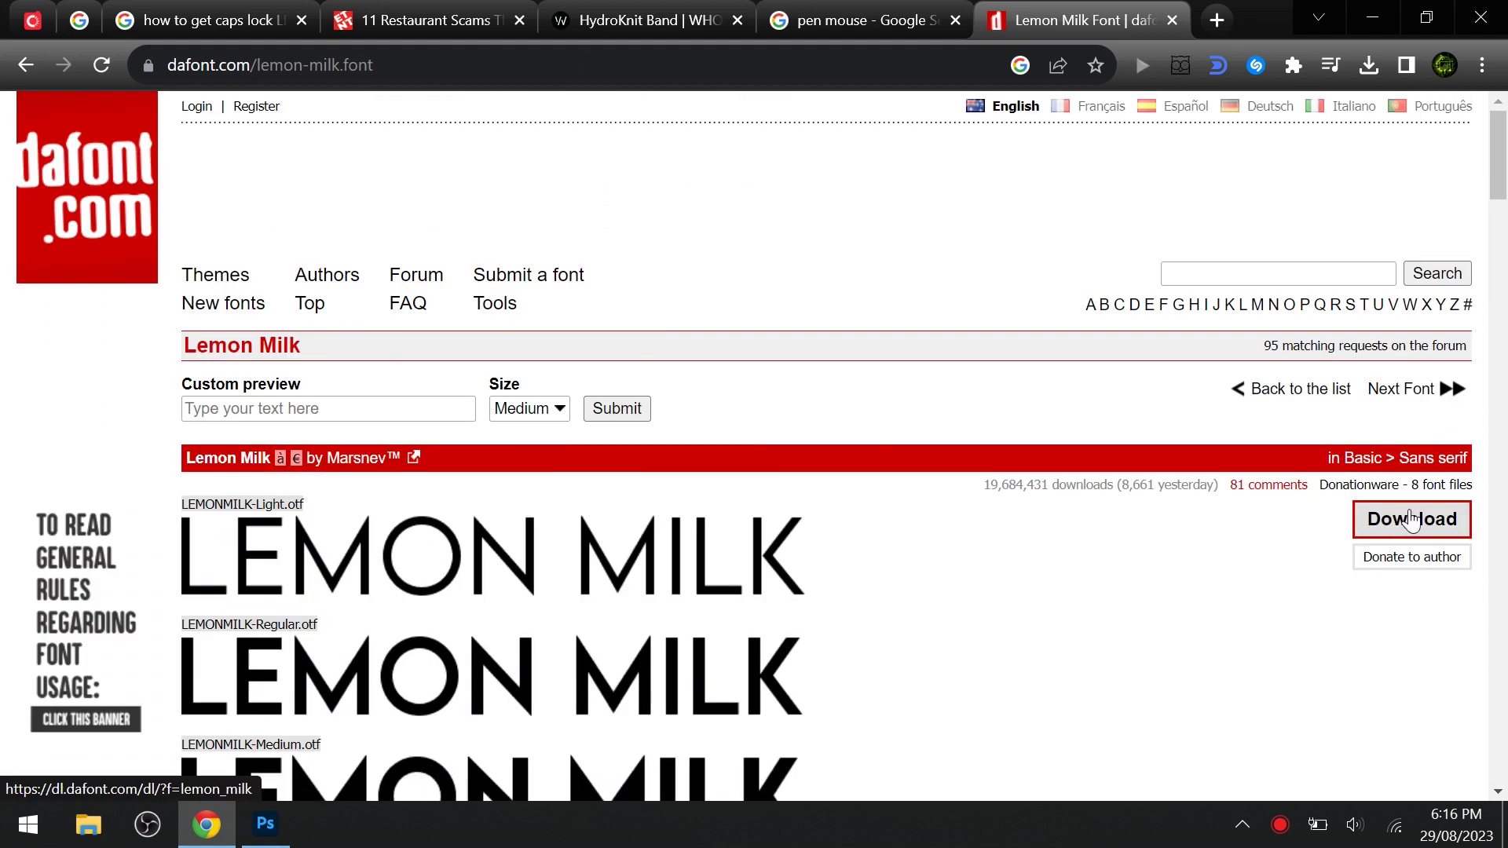
{"action": "left_click", "coordinate": [1395, 528]}
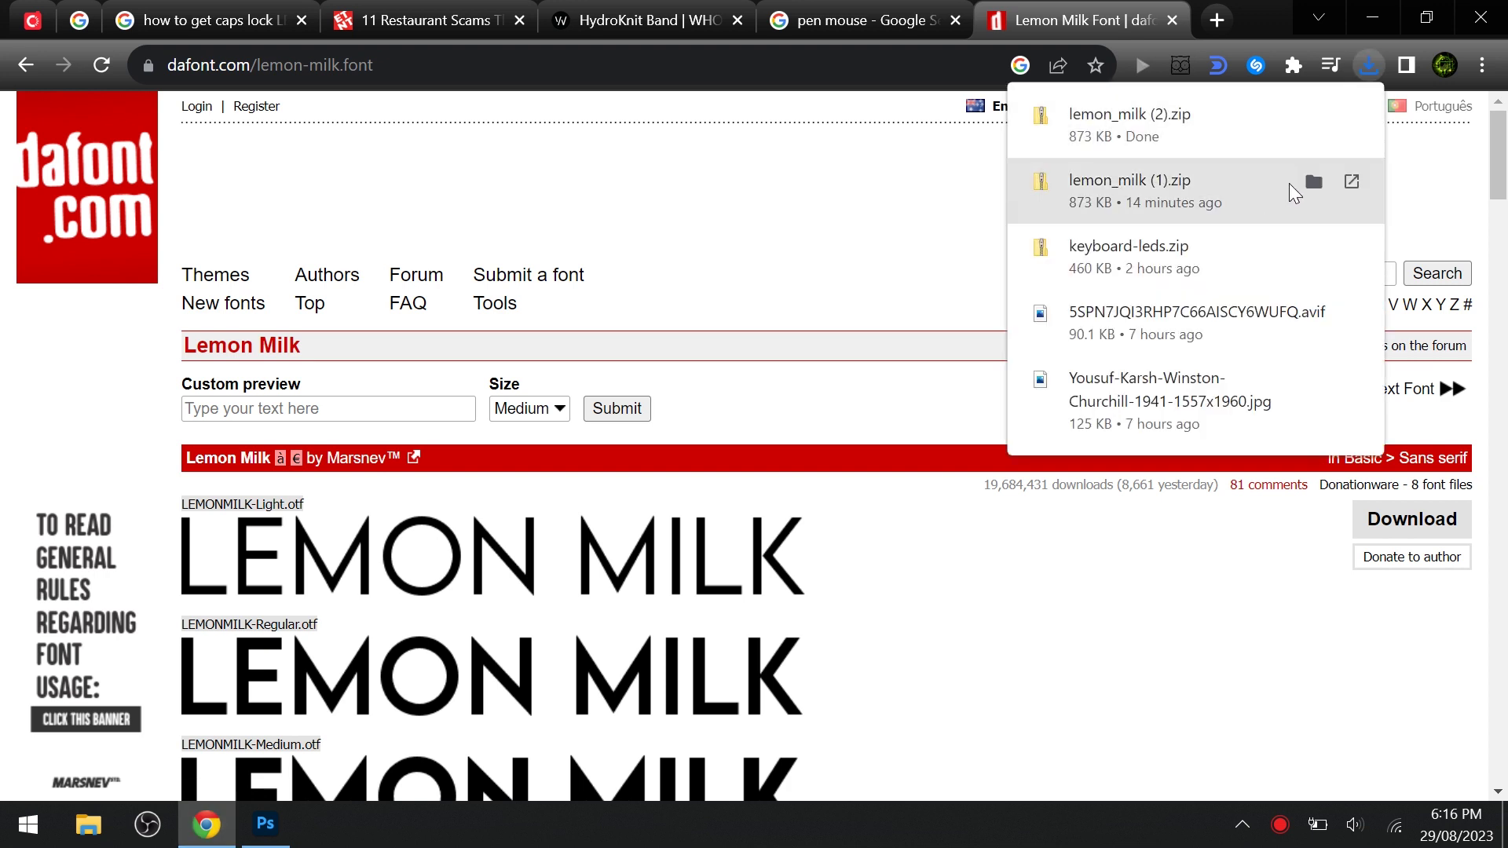
{"action": "left_click", "coordinate": [1314, 116]}
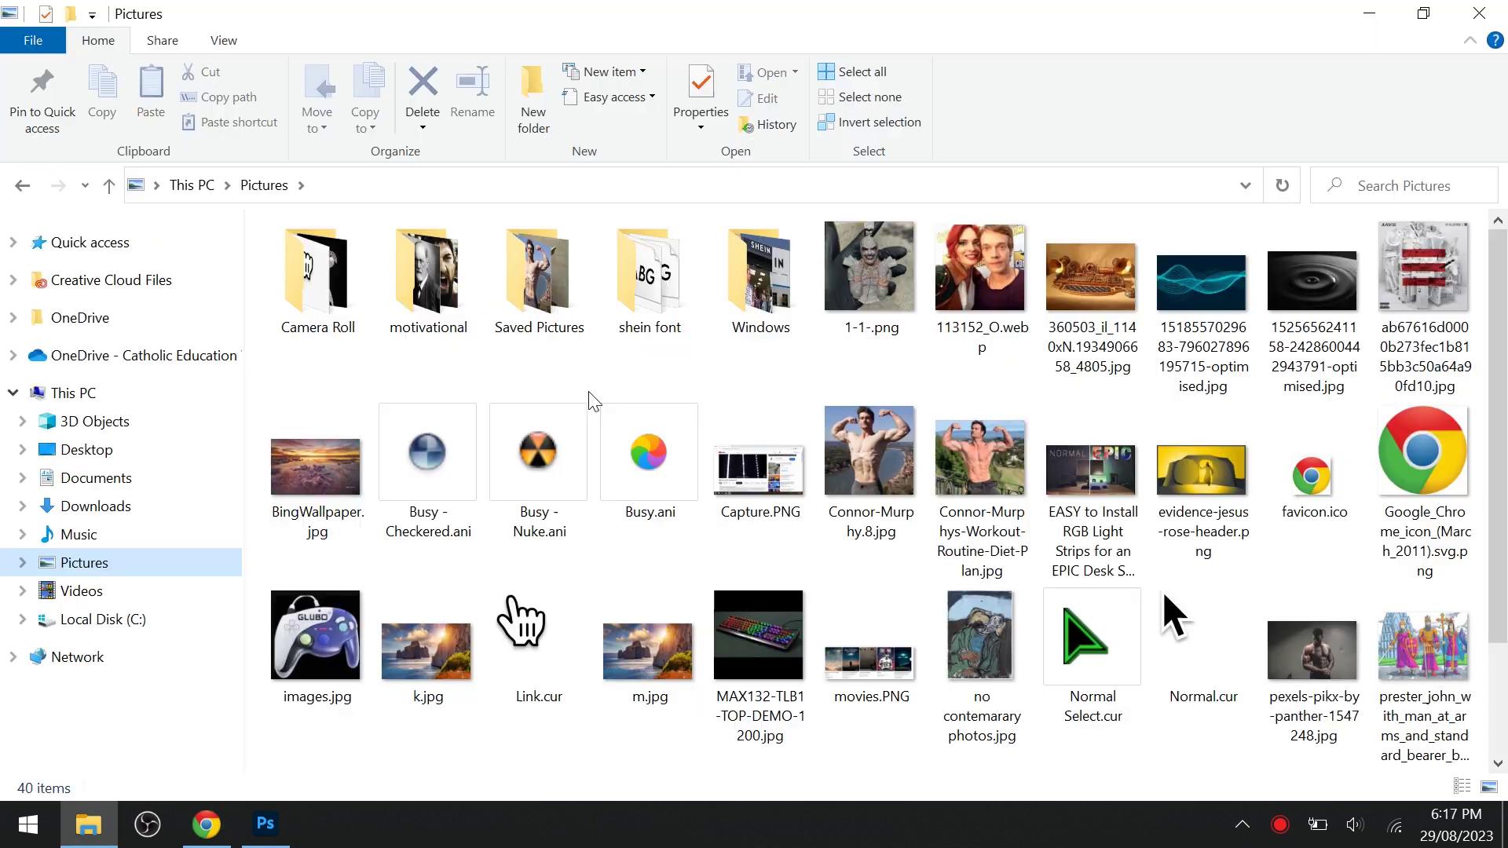
{"action": "double_click", "coordinate": [649, 303]}
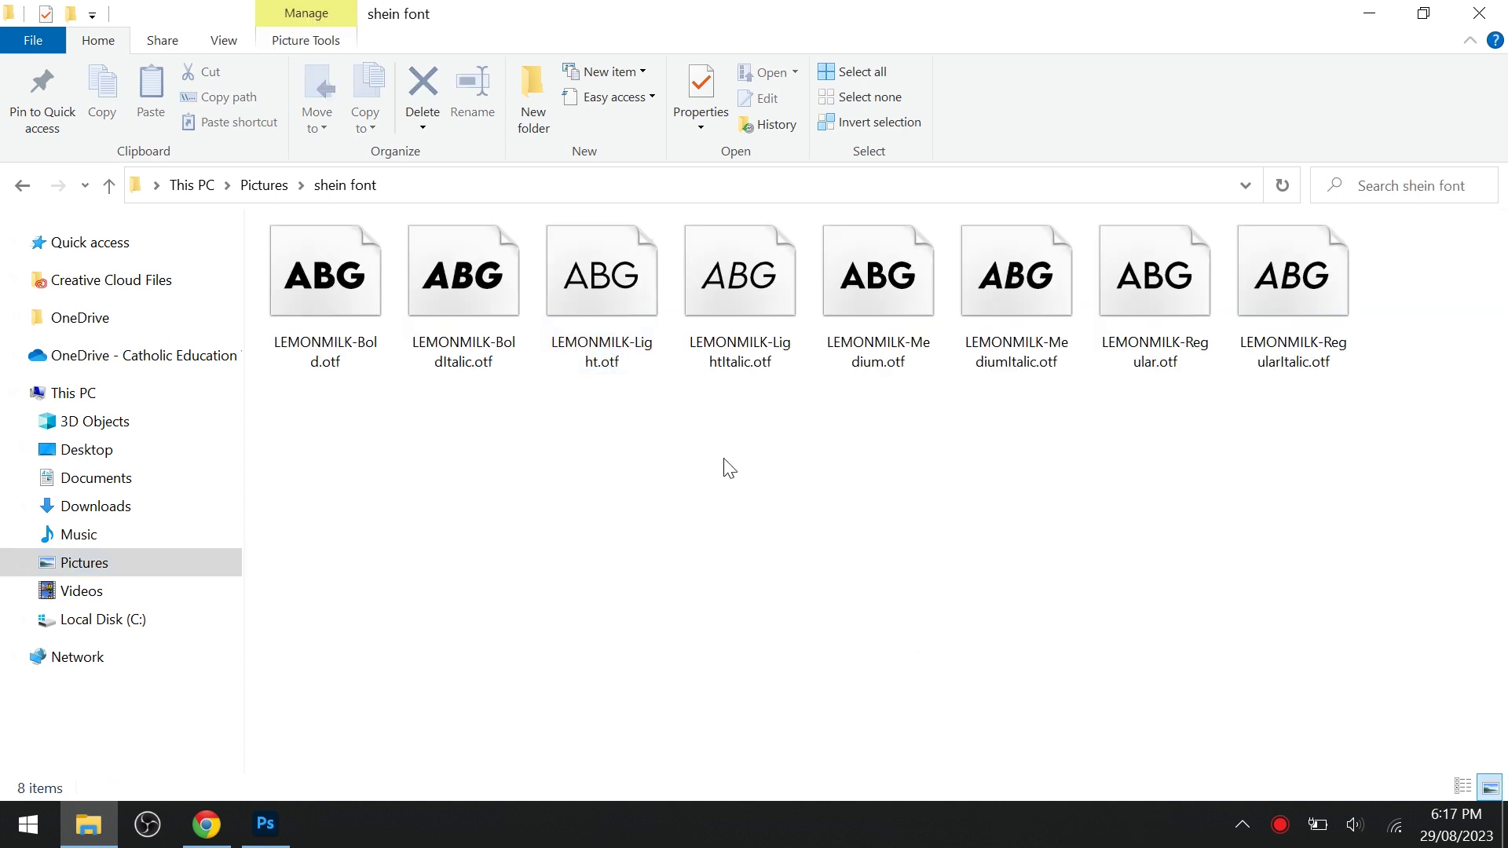
- Back in Photoshop, add 'WE EXPLOIT KIDS' as a Lemon Milk text layer and commit it
{"action": "key", "text": "alt+Tab"}
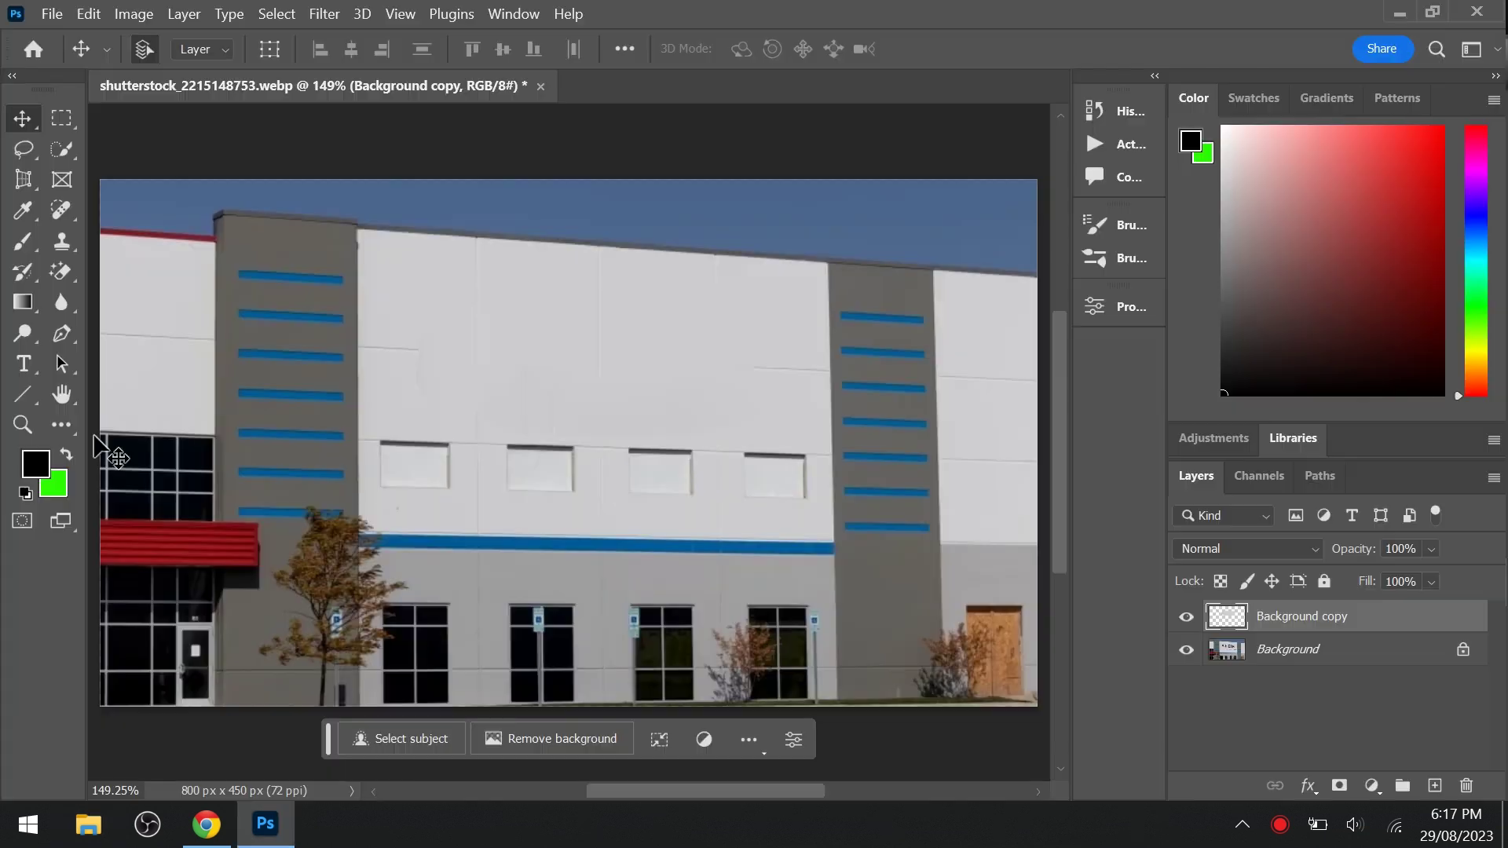
{"action": "left_click", "coordinate": [32, 369]}
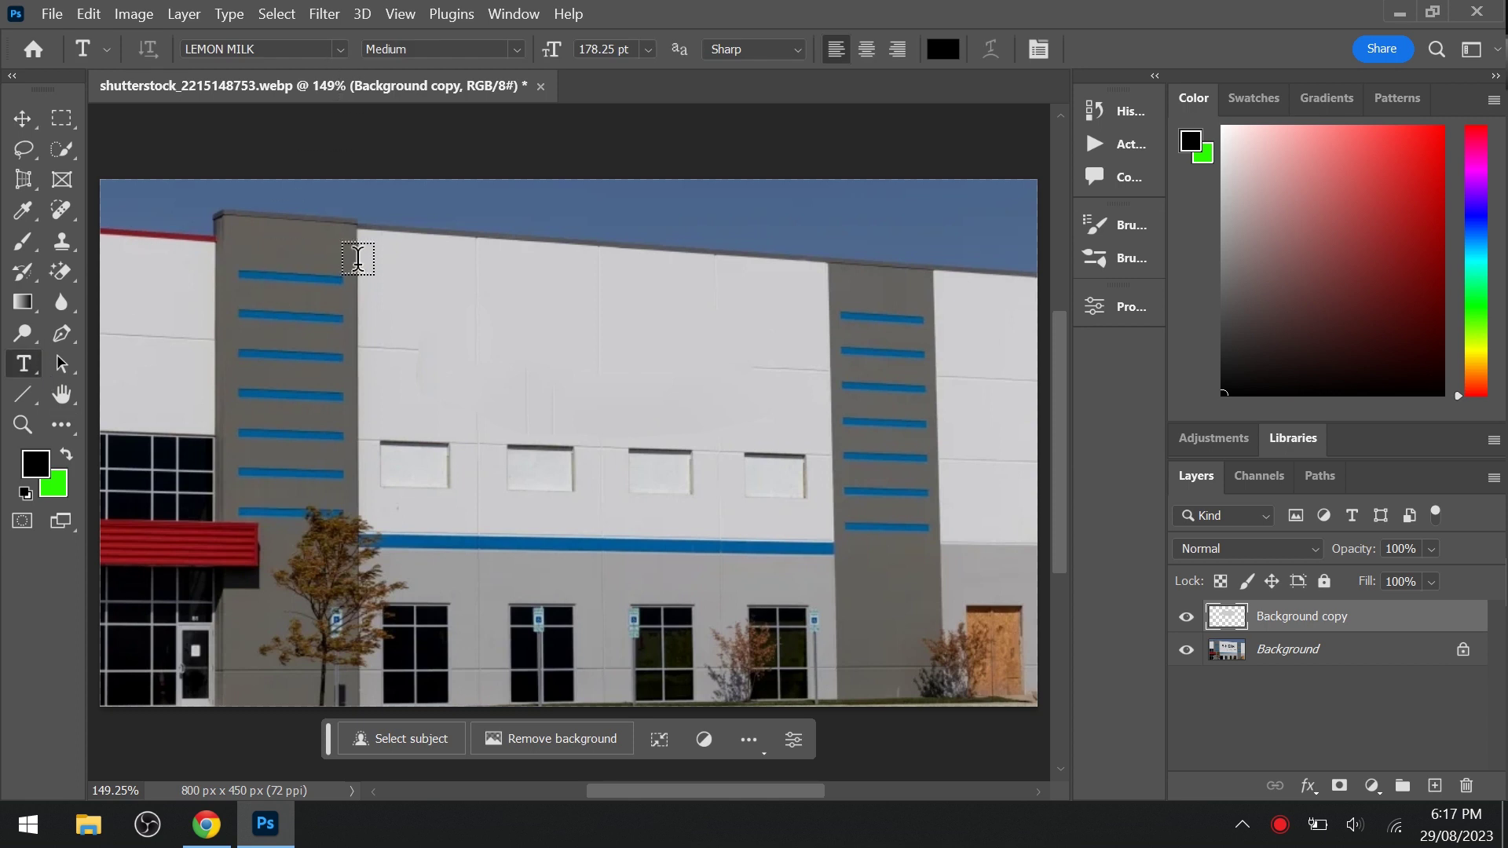
{"action": "left_click", "coordinate": [412, 330]}
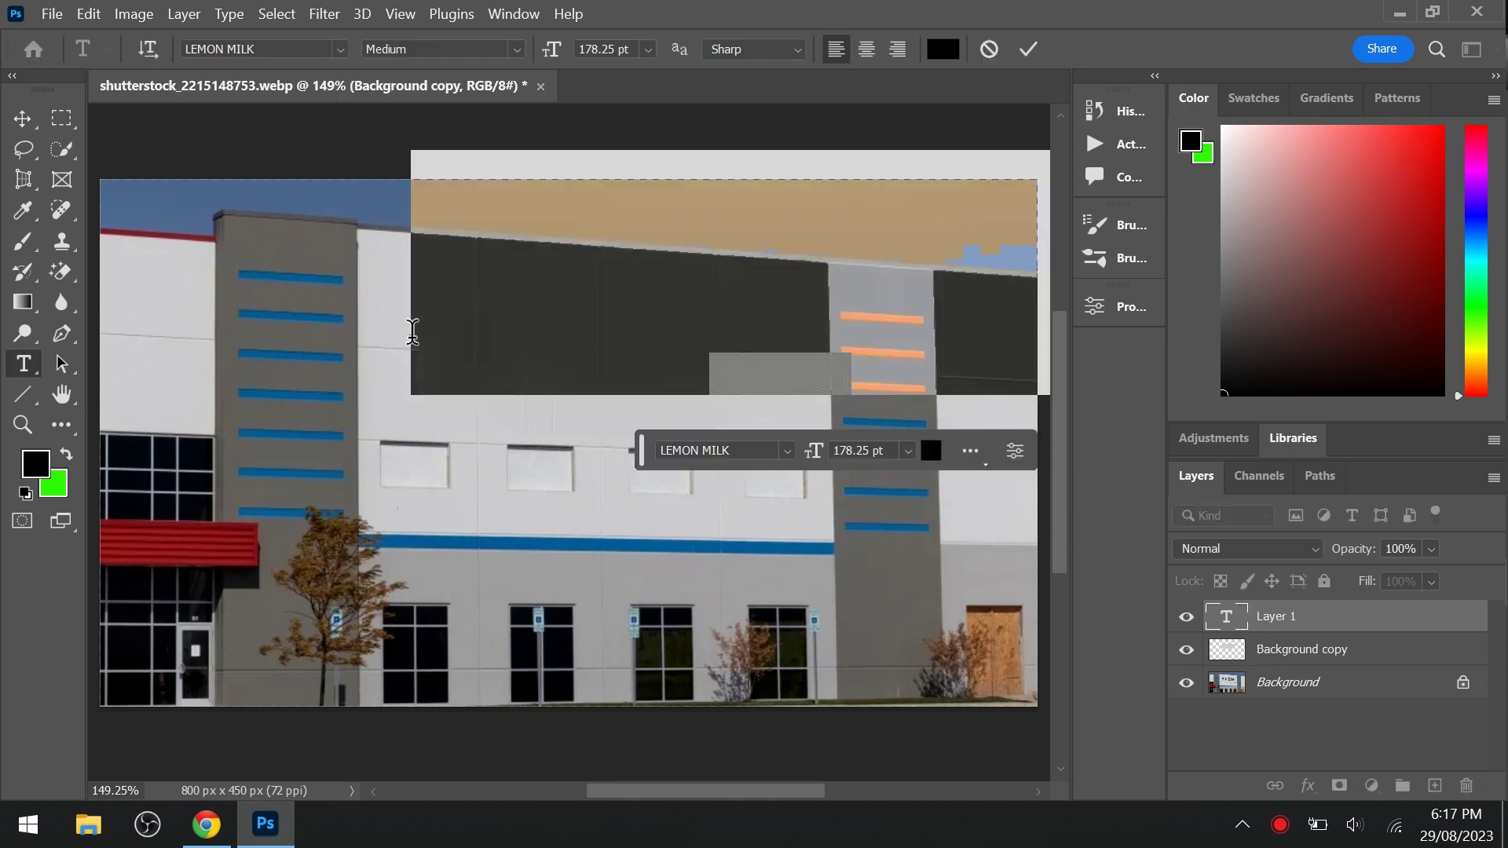
{"action": "key", "text": "BackSpace"}
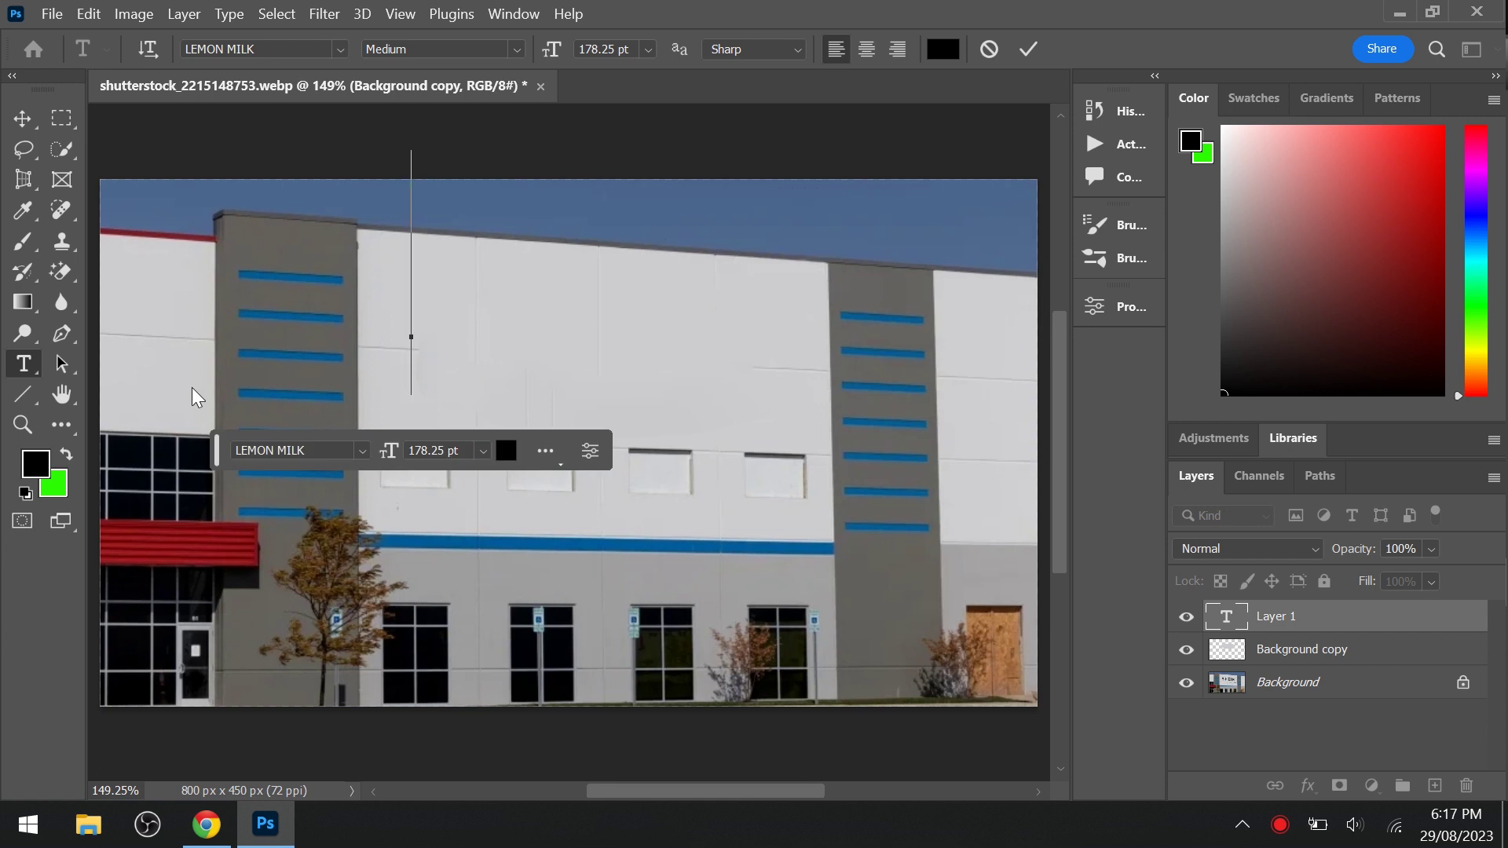
{"action": "type", "text": "WE"}
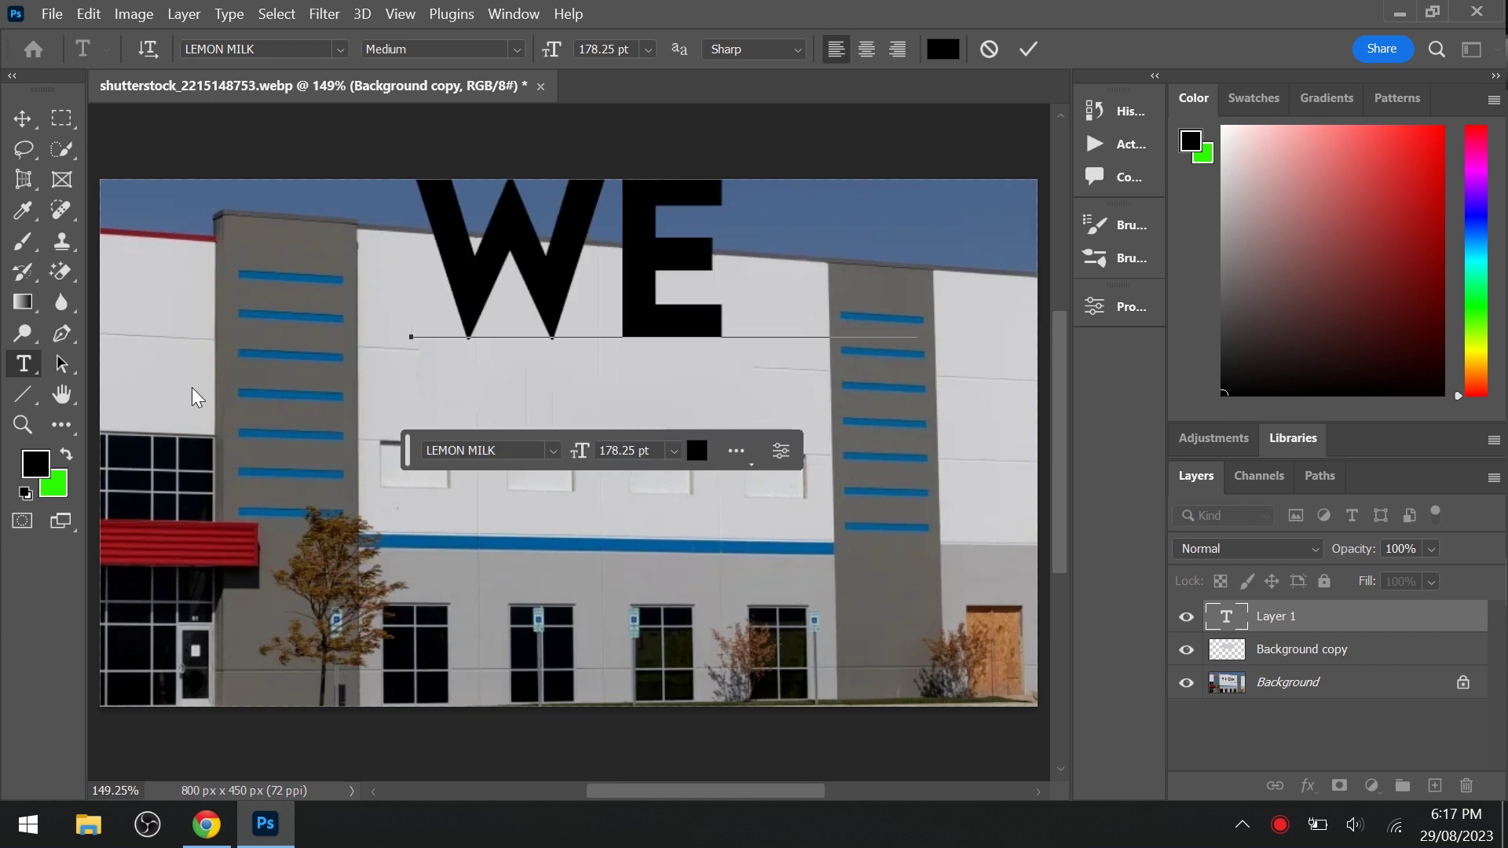
{"action": "type", "text": " EX"}
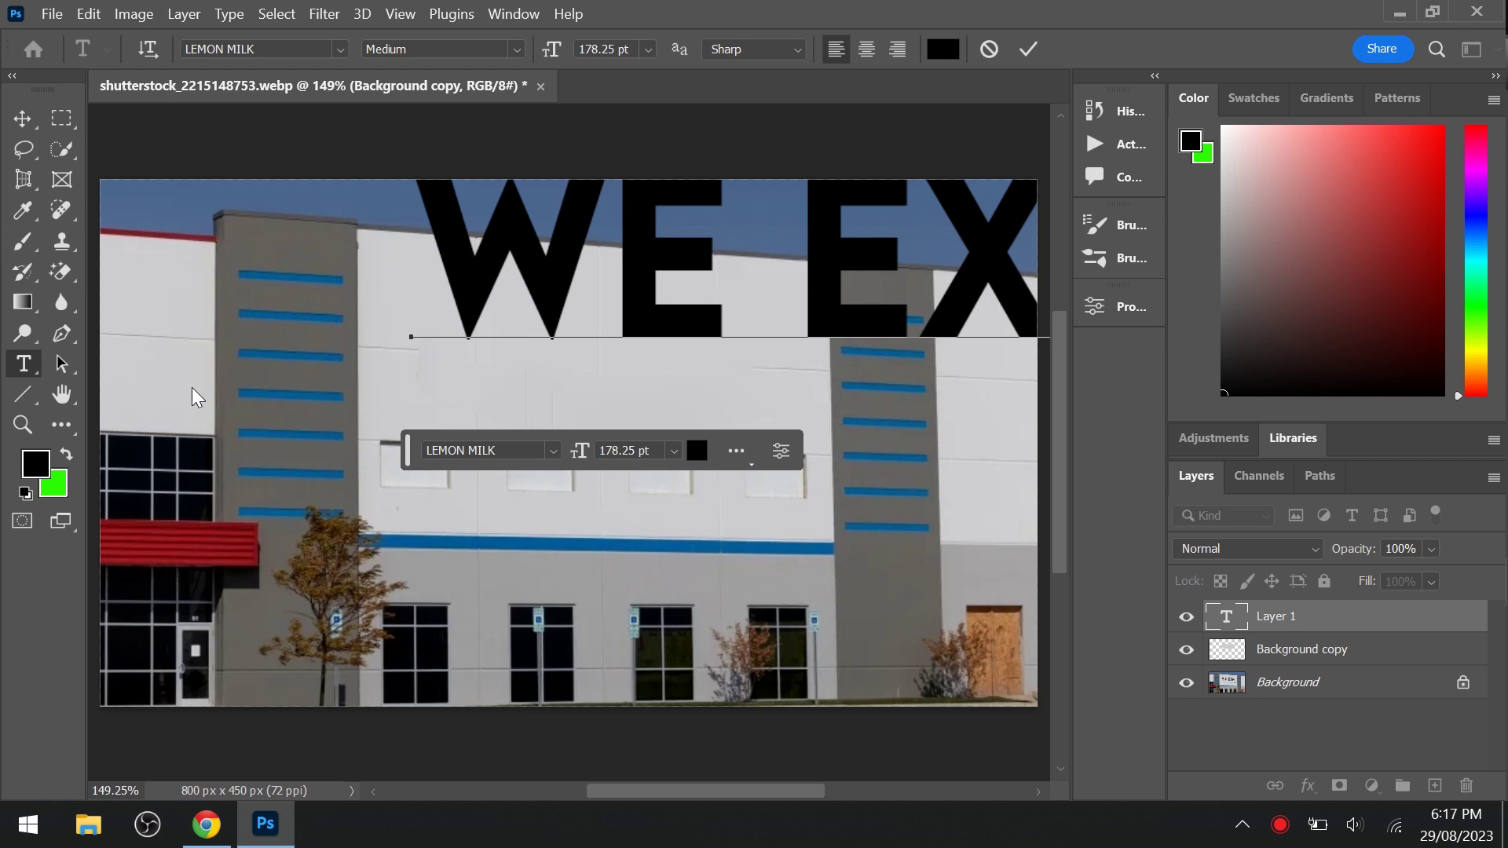
{"action": "key", "text": "ctrl+Return"}
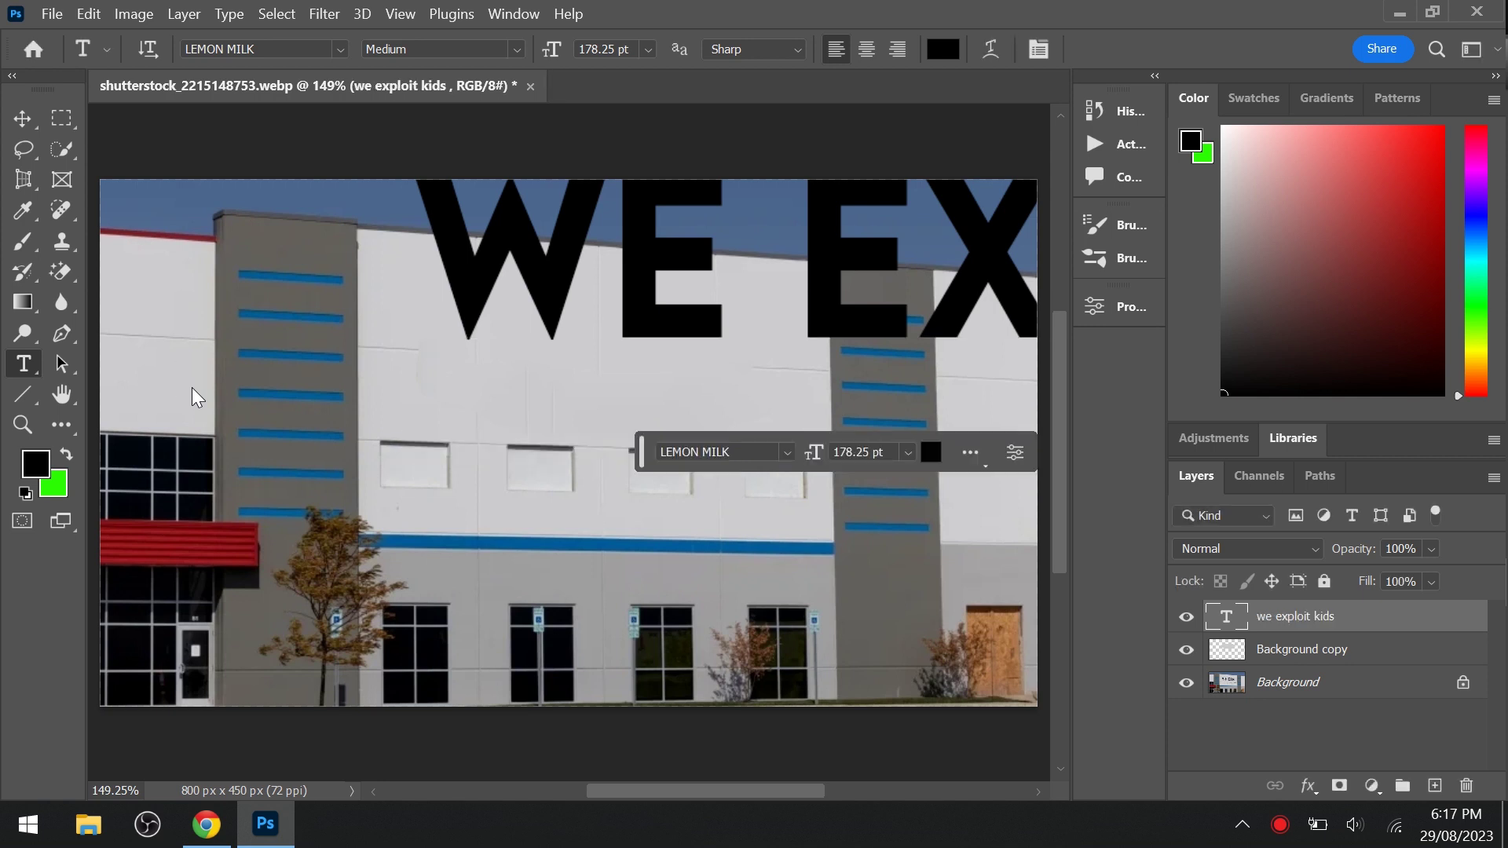
- Move the text and scale it down to about 24.5% size
{"action": "left_click", "coordinate": [22, 118]}
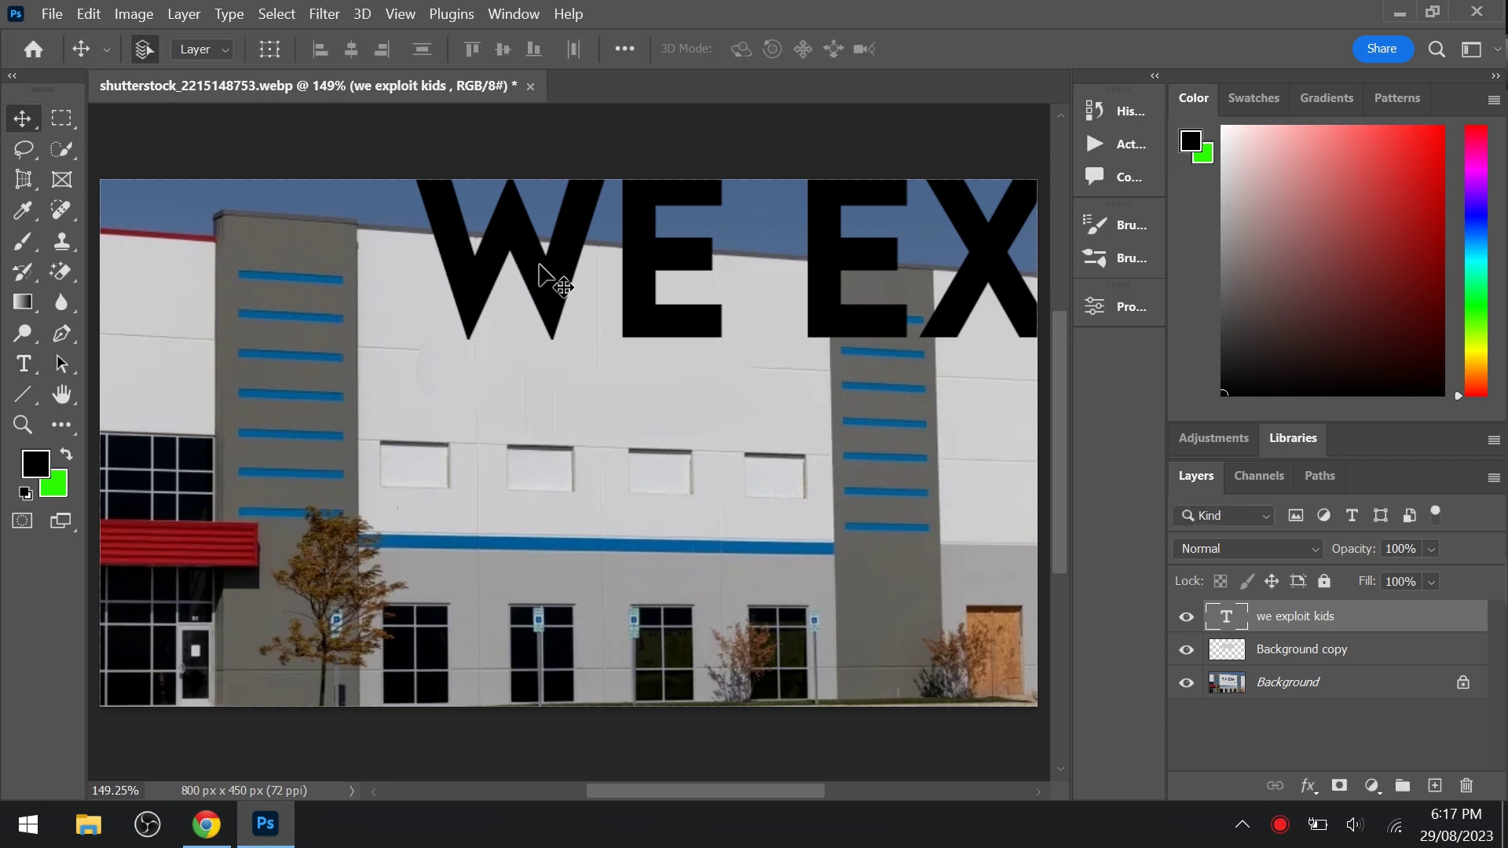
{"action": "left_click_drag", "start_coordinate": [542, 271], "coordinate": [280, 369]}
{"action": "key", "text": "ctrl+t"}
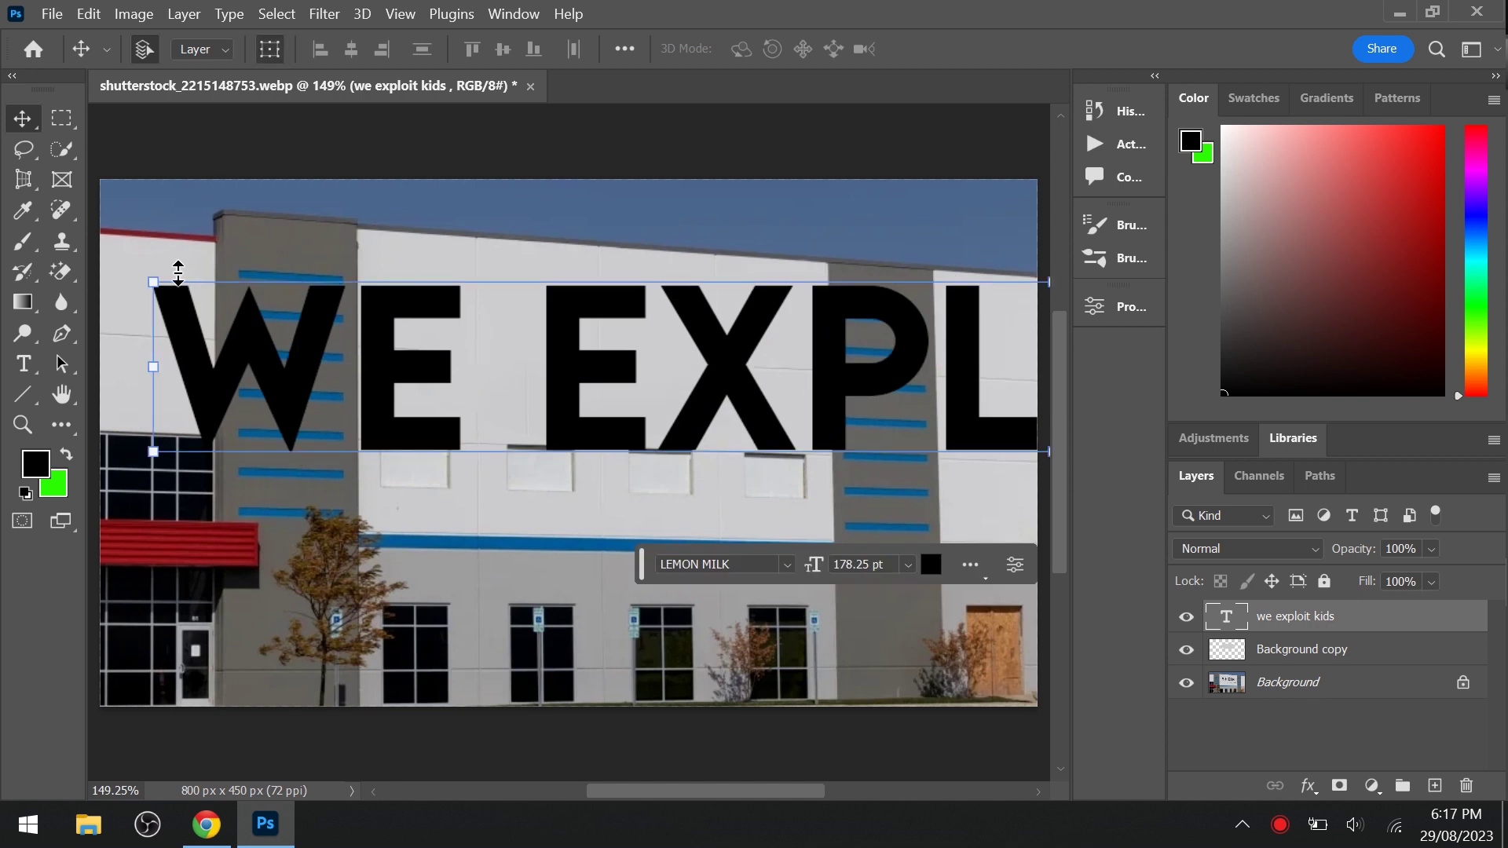
{"action": "mouse_move", "coordinate": [149, 282]}
{"action": "left_mouse_down"}
{"action": "mouse_move", "coordinate": [265, 336]}
{"action": "mouse_move", "coordinate": [560, 368]}
{"action": "left_mouse_up"}
{"action": "mouse_move", "coordinate": [677, 507]}
{"action": "left_mouse_down"}
{"action": "mouse_move", "coordinate": [437, 424]}
{"action": "mouse_move", "coordinate": [167, 369]}
{"action": "left_mouse_up"}
{"action": "left_click_drag", "start_coordinate": [99, 324], "coordinate": [298, 350]}
{"action": "mouse_move", "coordinate": [329, 416]}
{"action": "left_mouse_down"}
{"action": "mouse_move", "coordinate": [91, 448]}
{"action": "mouse_move", "coordinate": [121, 462]}
{"action": "left_mouse_up"}
{"action": "mouse_move", "coordinate": [143, 361]}
{"action": "left_mouse_down"}
{"action": "mouse_move", "coordinate": [455, 402]}
{"action": "mouse_move", "coordinate": [259, 447]}
{"action": "mouse_move", "coordinate": [264, 417]}
{"action": "left_mouse_up"}
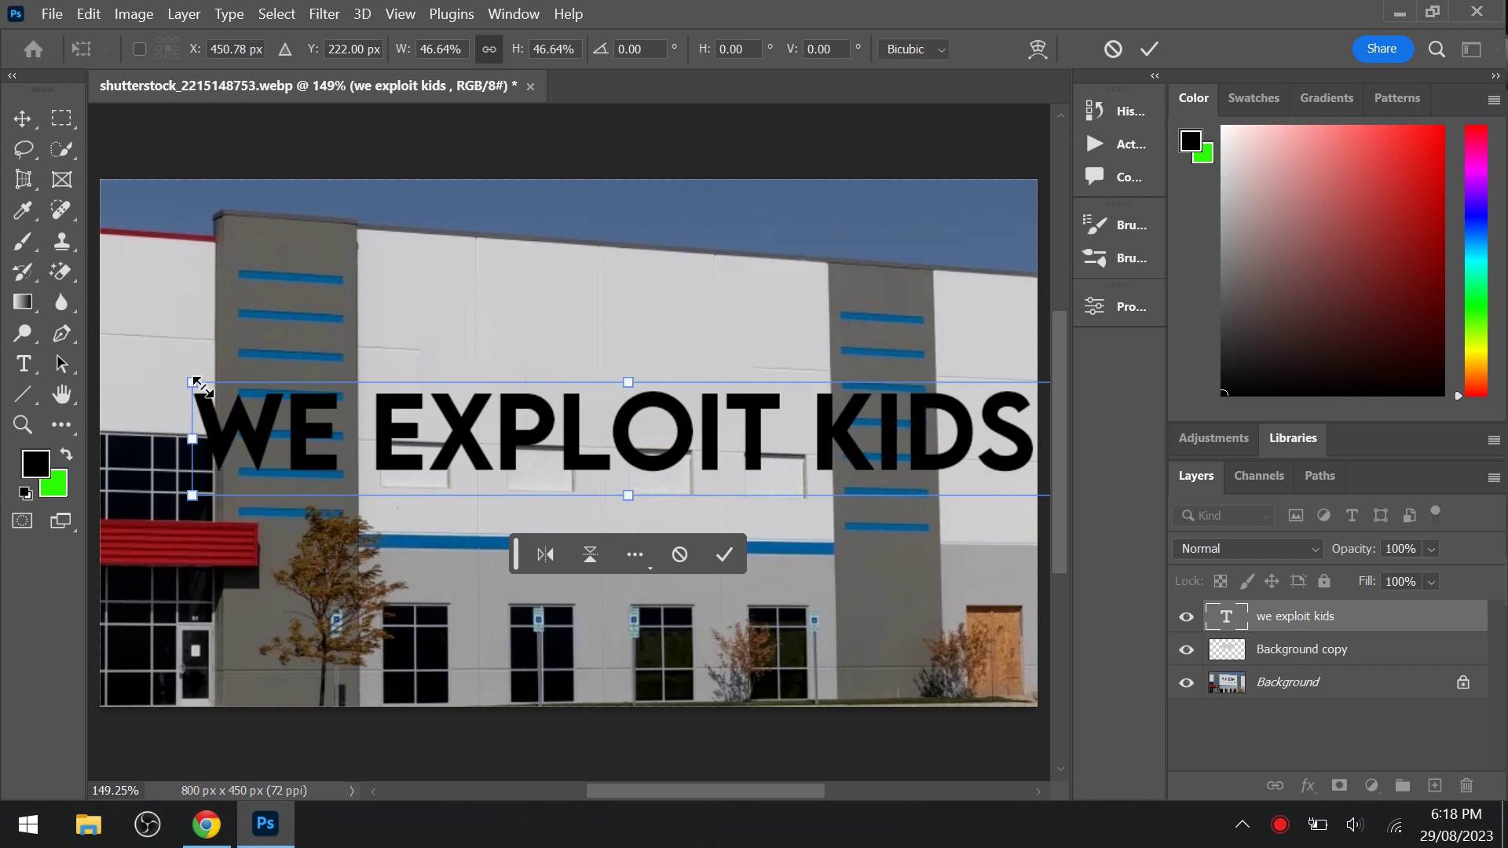
{"action": "left_click_drag", "start_coordinate": [196, 383], "coordinate": [591, 434]}
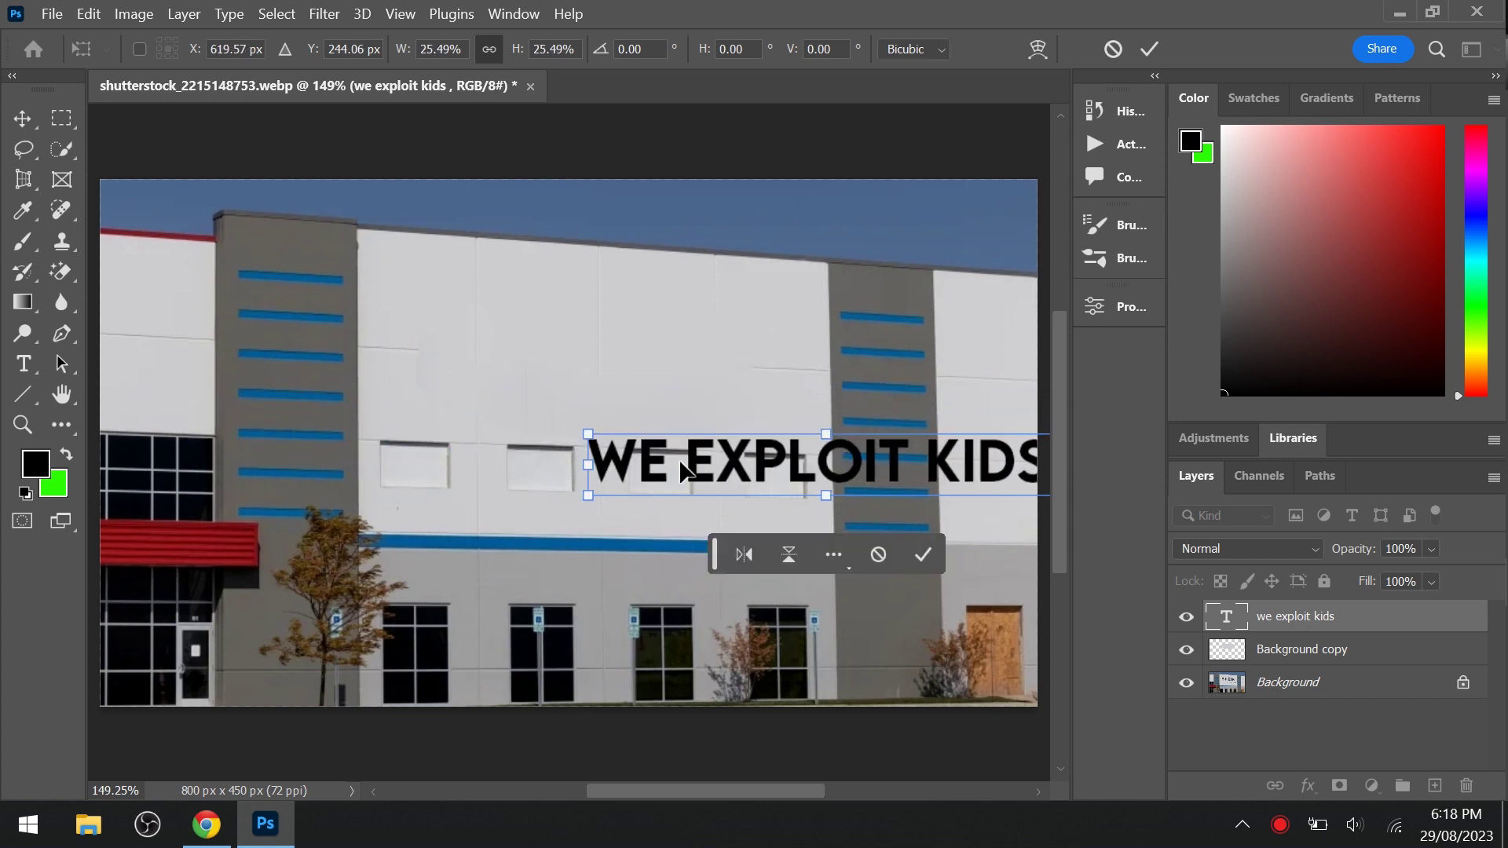
- Place the text on the upper wall, rotate it about 2.6° and skew it slightly
{"action": "left_click_drag", "start_coordinate": [680, 469], "coordinate": [372, 327]}
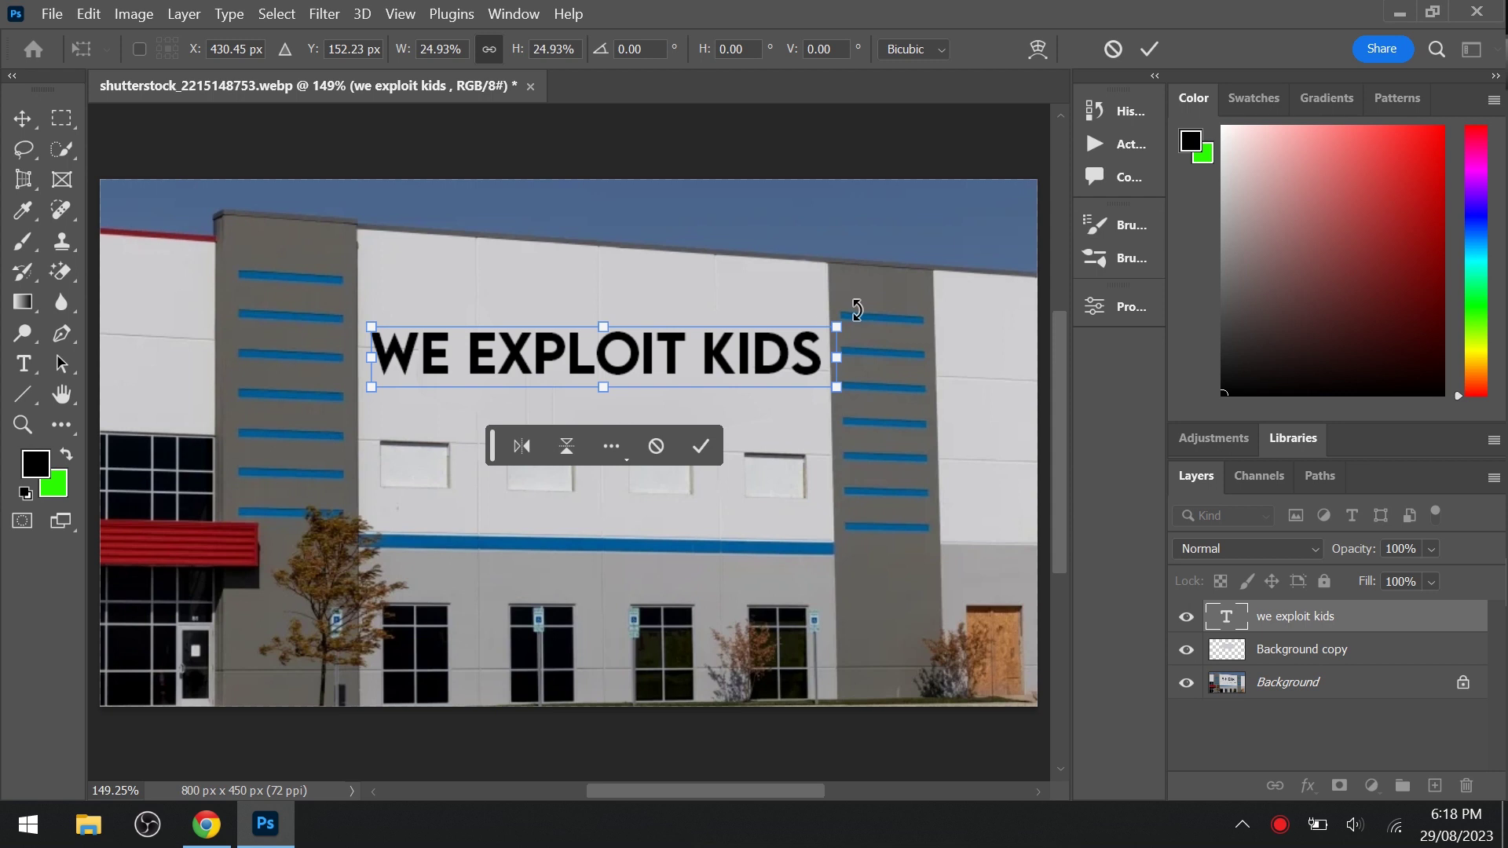
{"action": "left_click_drag", "start_coordinate": [861, 320], "coordinate": [864, 327]}
{"action": "left_click_drag", "start_coordinate": [773, 366], "coordinate": [735, 375]}
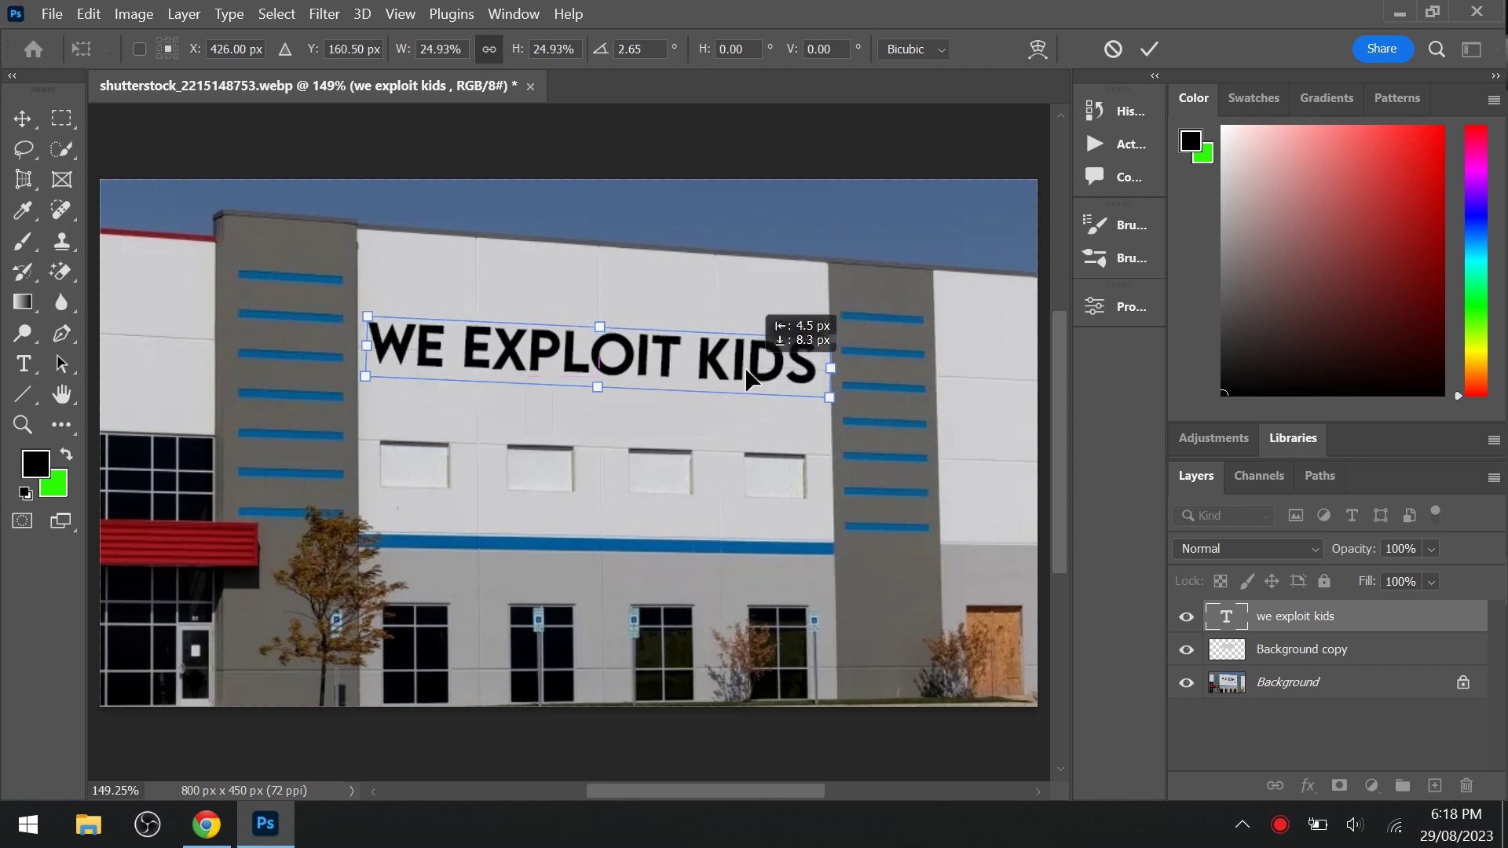
{"action": "left_click_drag", "start_coordinate": [834, 346], "coordinate": [828, 347]}
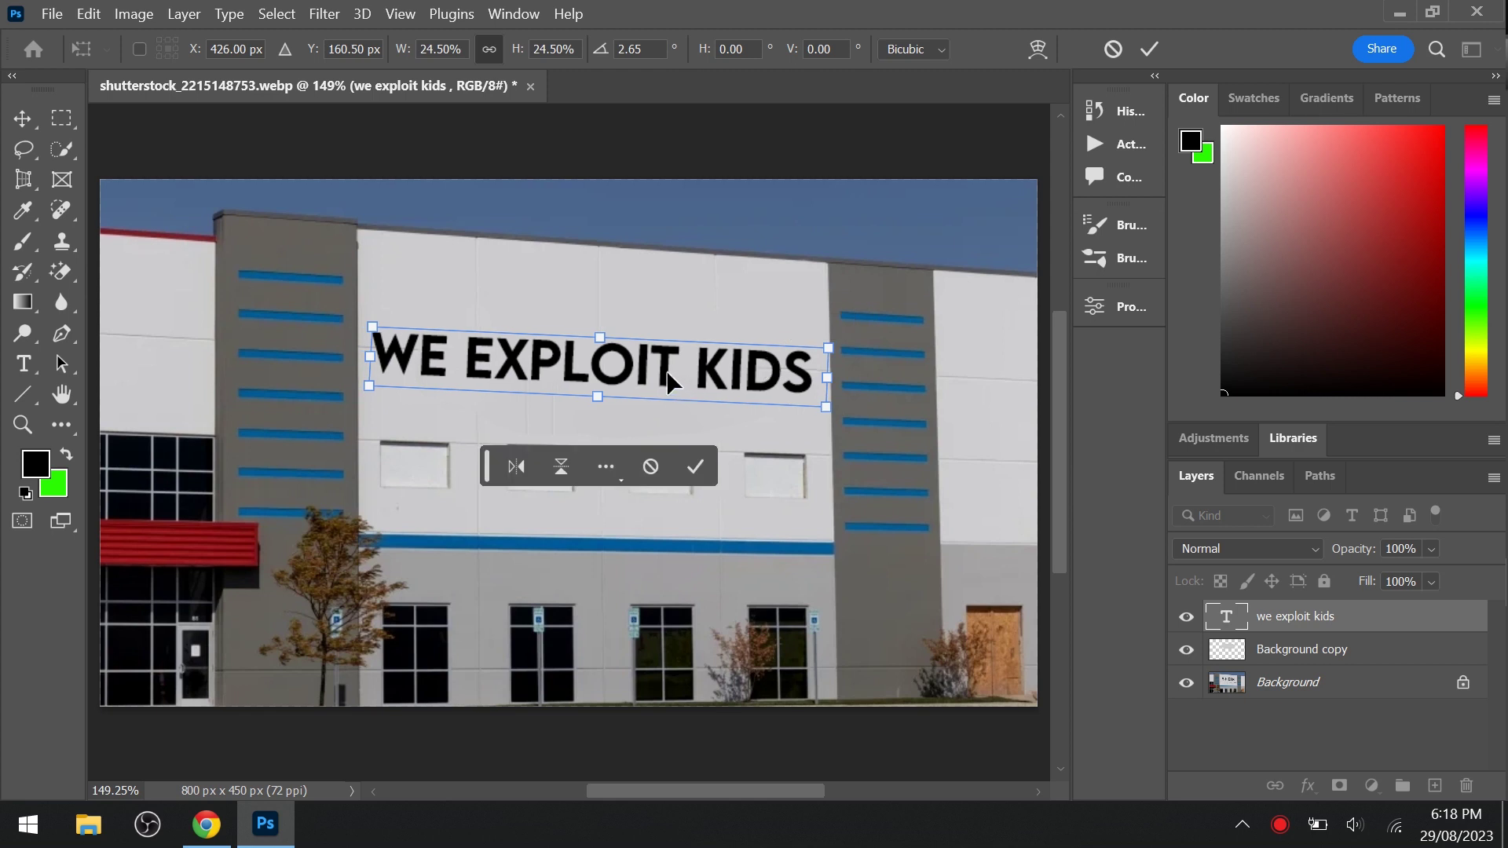
{"action": "left_click_drag", "start_coordinate": [831, 408], "coordinate": [826, 407]}
- Compare against SHEIN, then rotate the text about 2.8° and skew its slant
{"action": "left_click", "coordinate": [1186, 649]}
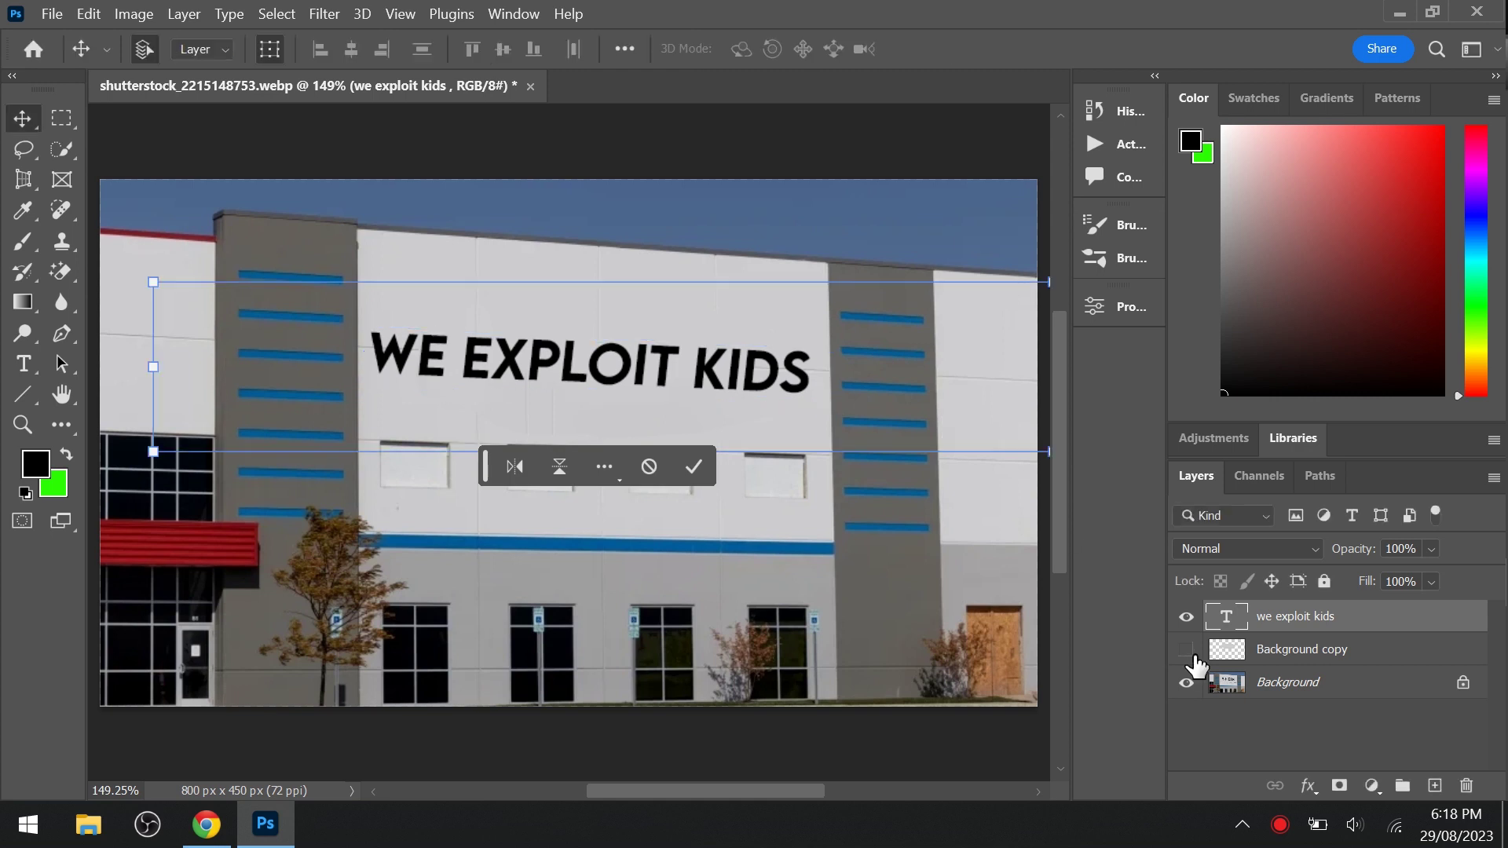
{"action": "left_click", "coordinate": [1186, 650]}
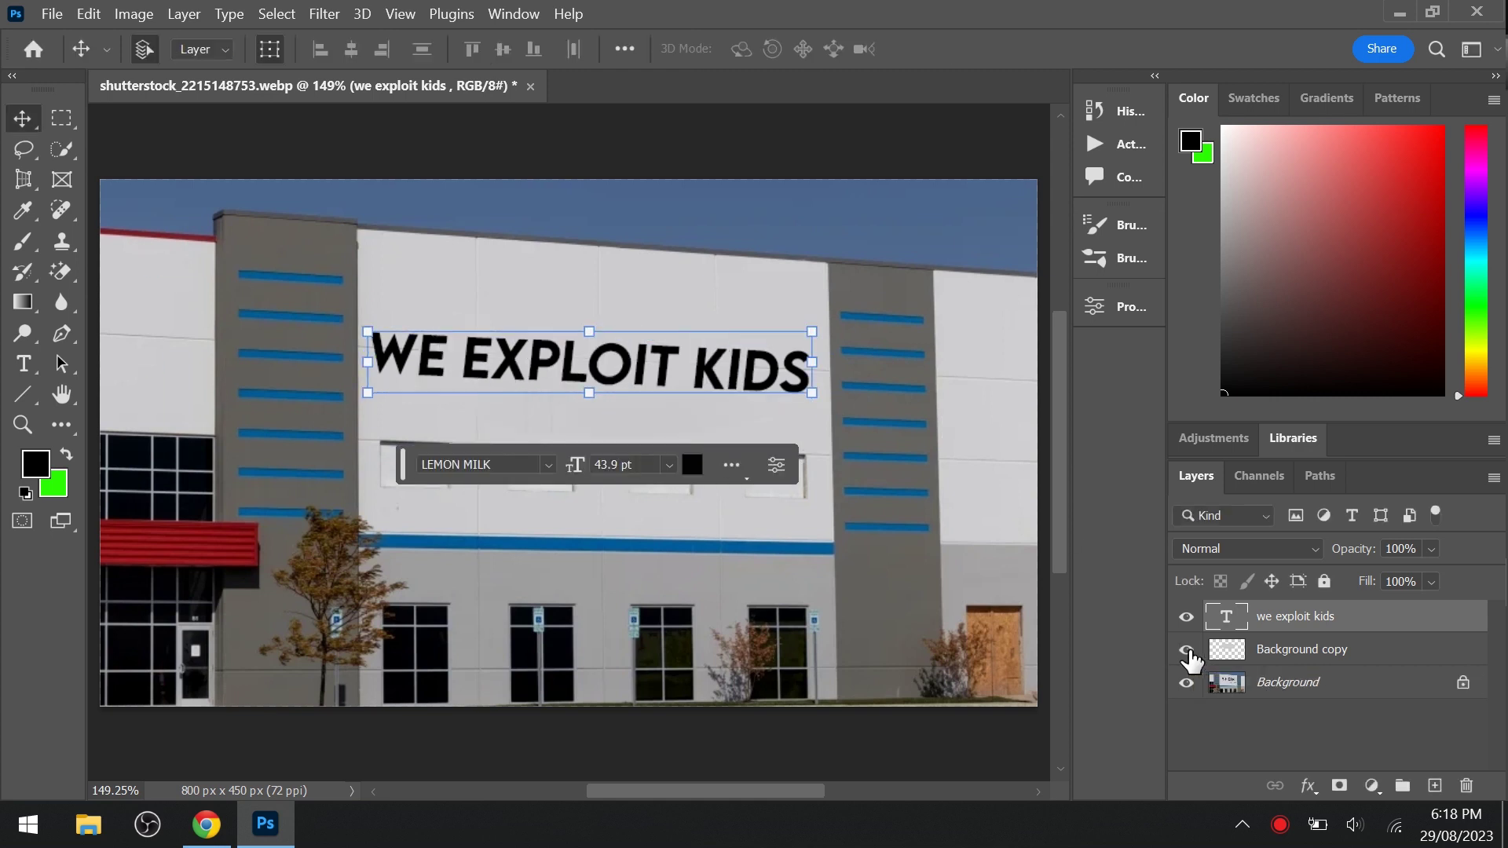
{"action": "left_click", "coordinate": [354, 327]}
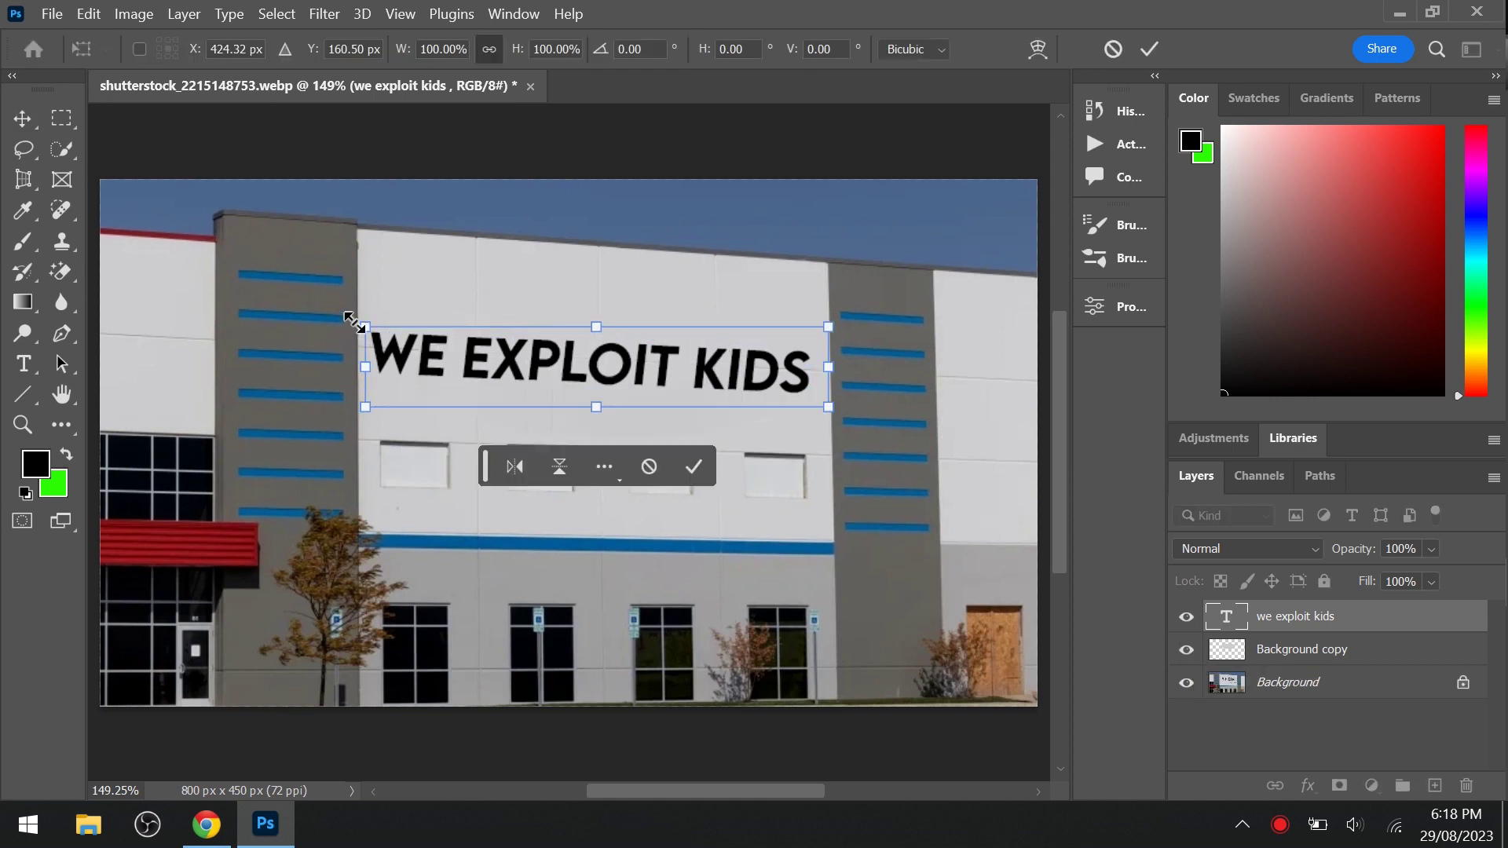
{"action": "left_click_drag", "start_coordinate": [346, 324], "coordinate": [352, 316]}
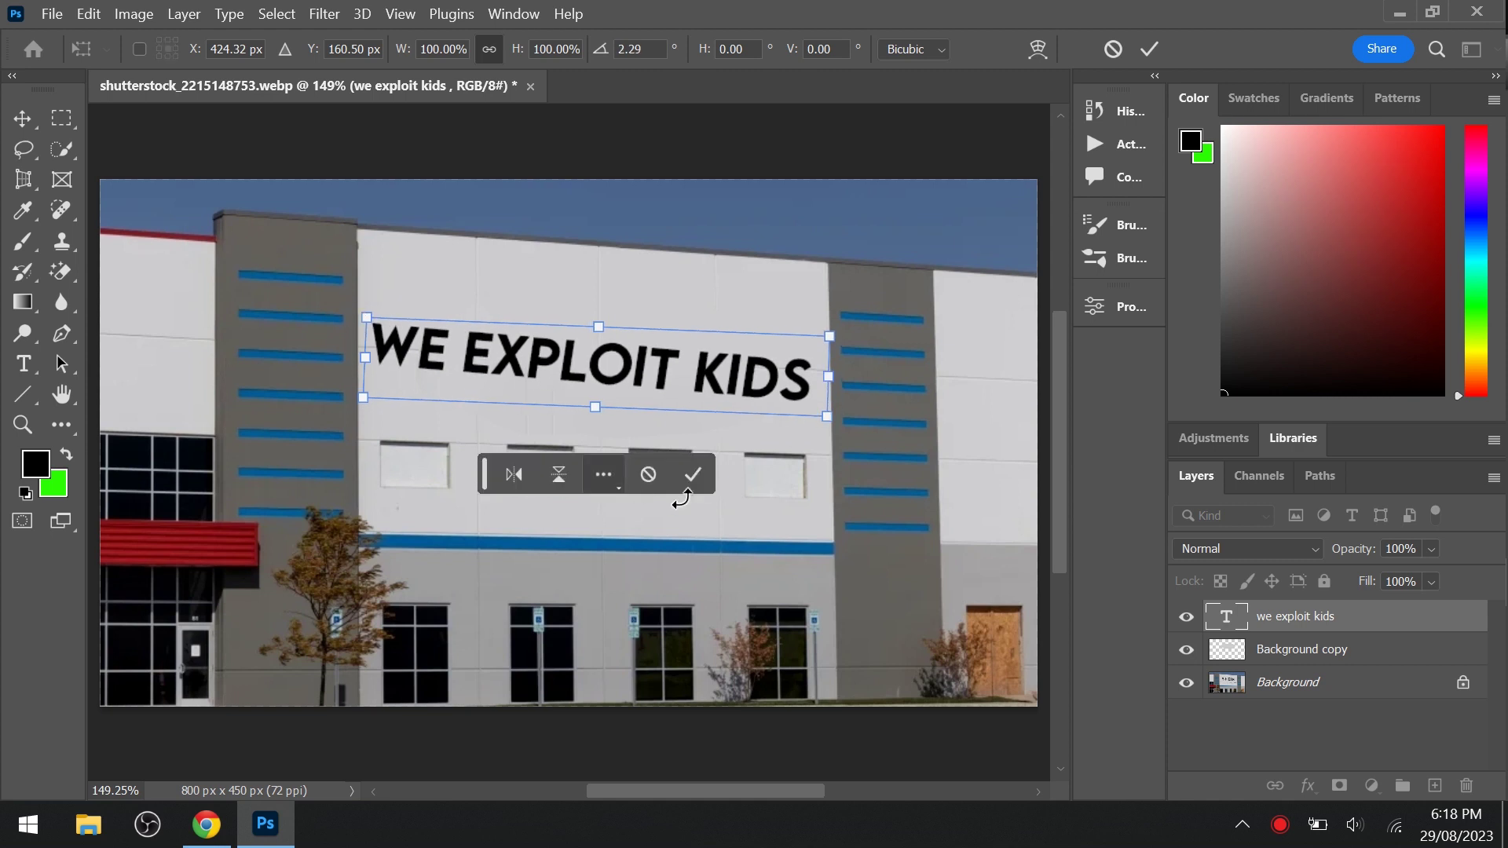
{"action": "left_click_drag", "start_coordinate": [828, 413], "coordinate": [823, 398]}
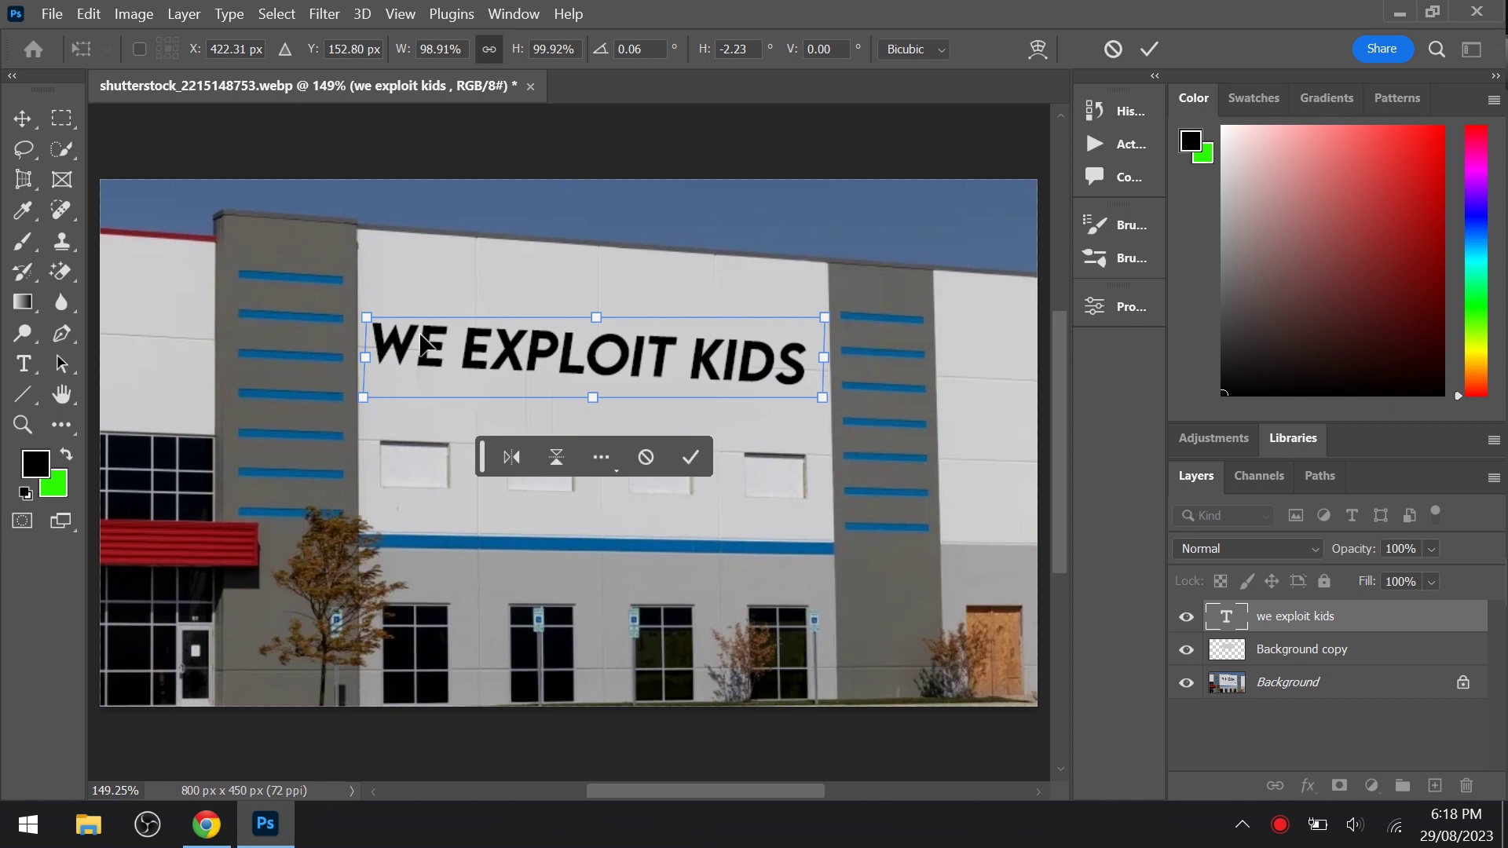
{"action": "left_click_drag", "start_coordinate": [370, 322], "coordinate": [365, 308]}
{"action": "left_click_drag", "start_coordinate": [693, 361], "coordinate": [695, 358]}
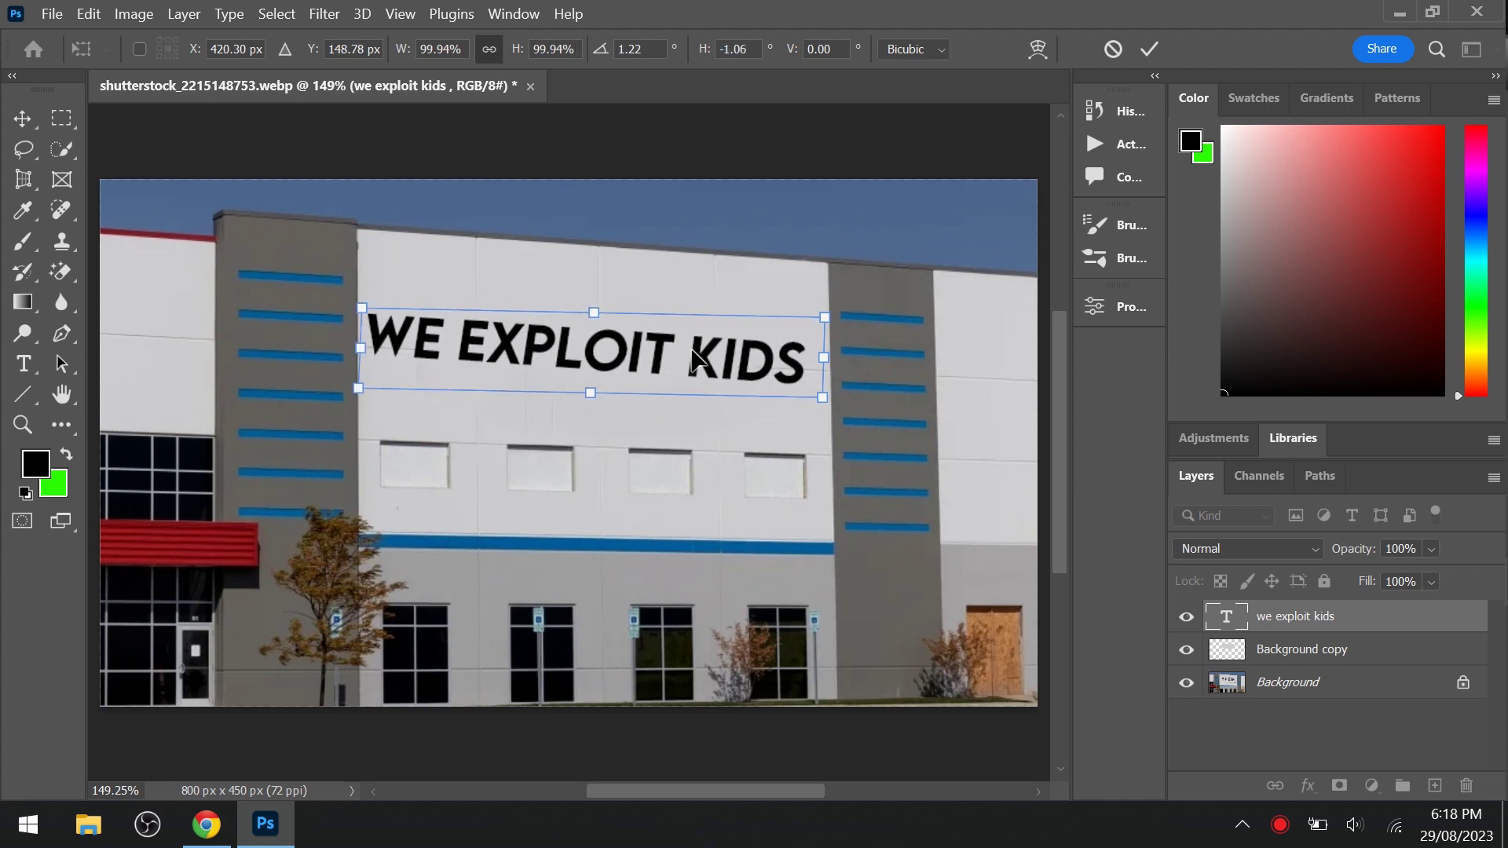
{"action": "key", "text": "Return"}
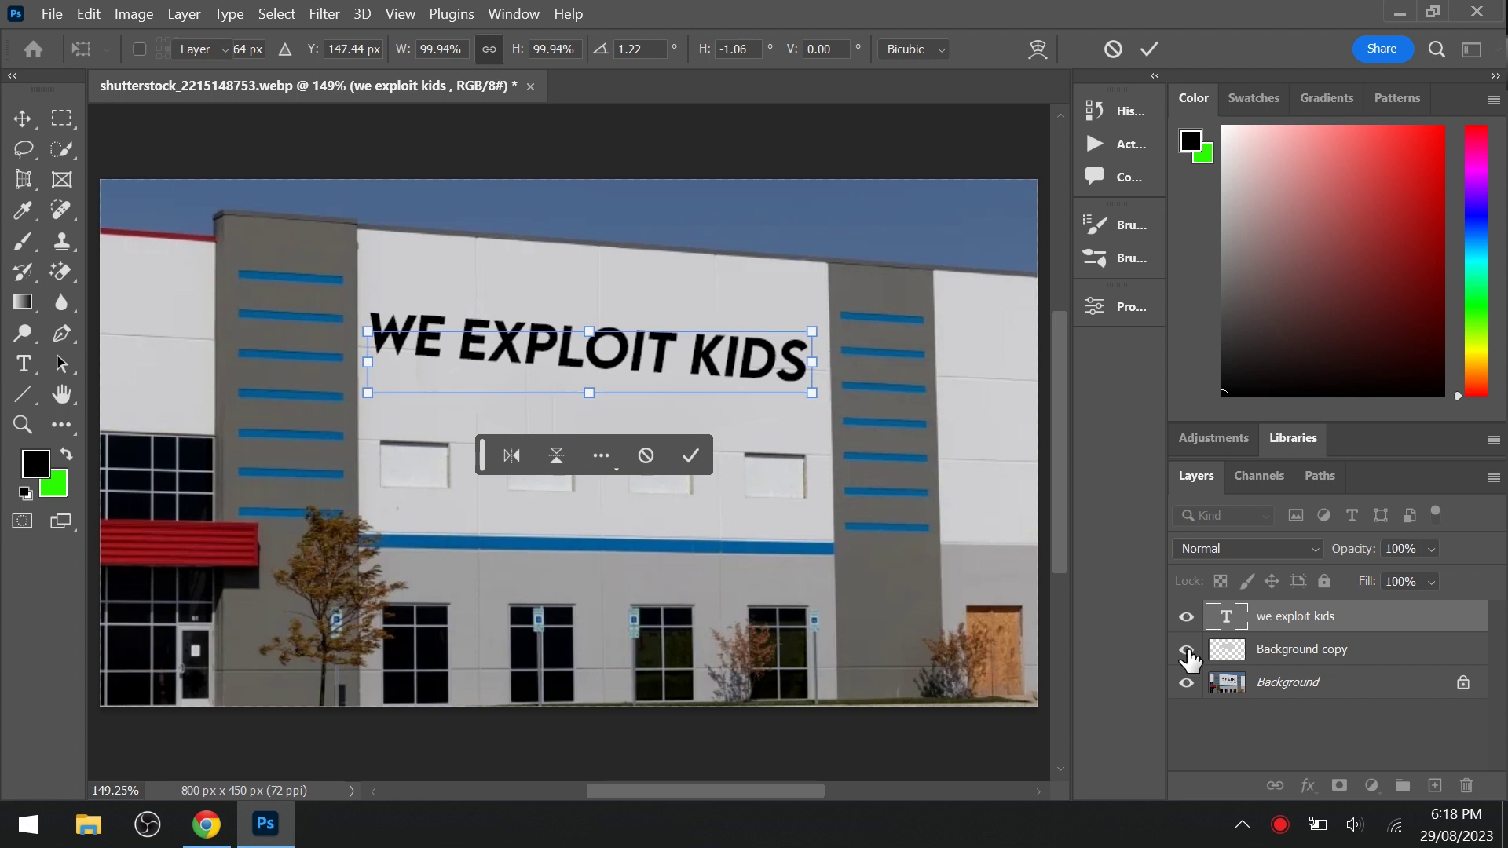
- With SHEIN visible, move the text over its letters and skew the right side to match
{"action": "left_click", "coordinate": [1186, 650]}
{"action": "left_click_drag", "start_coordinate": [659, 353], "coordinate": [659, 365]}
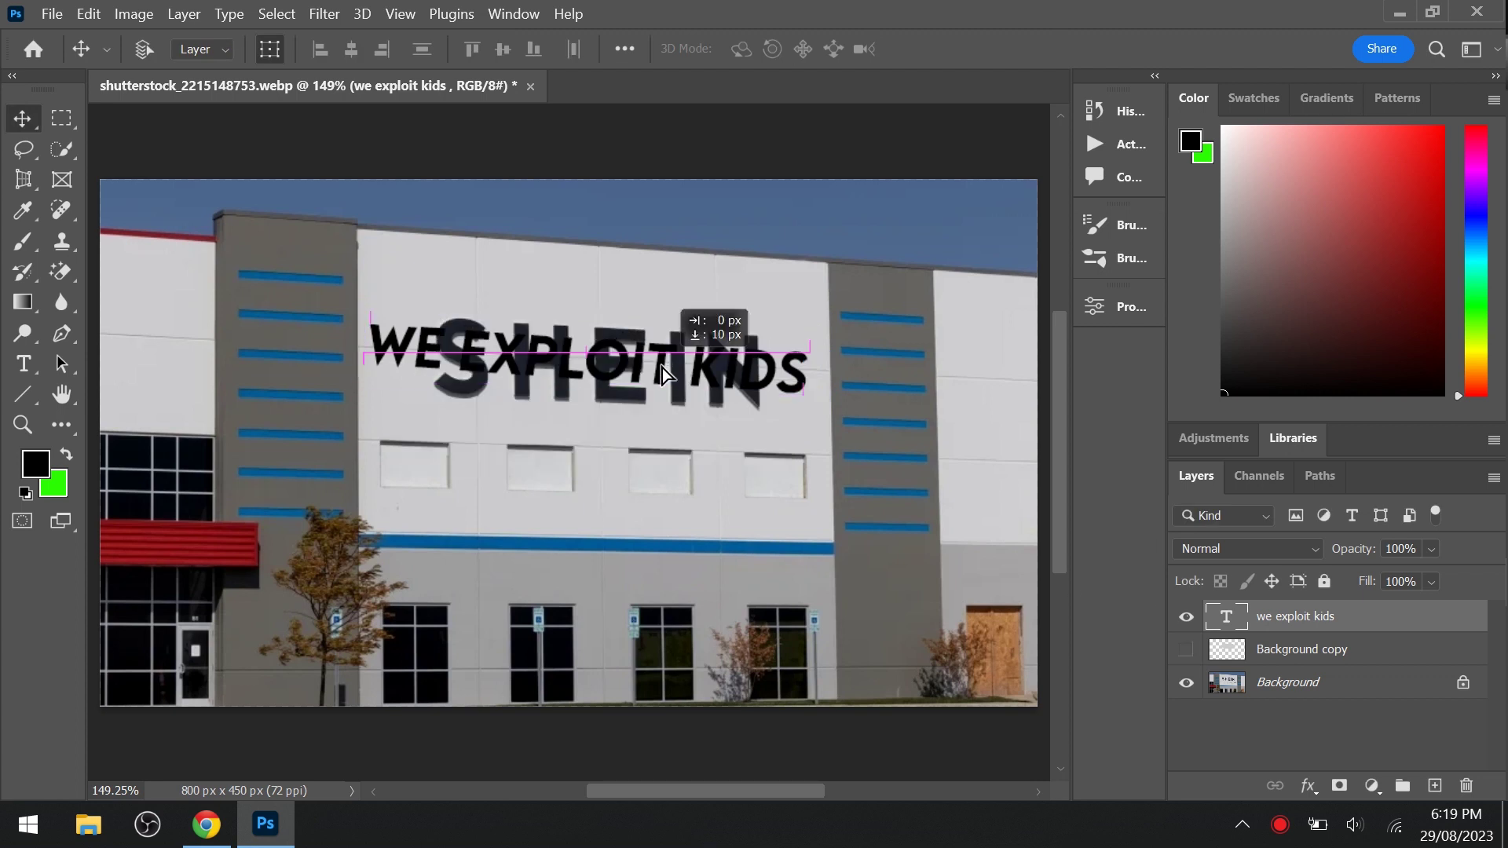
{"action": "key", "text": "ctrl+t"}
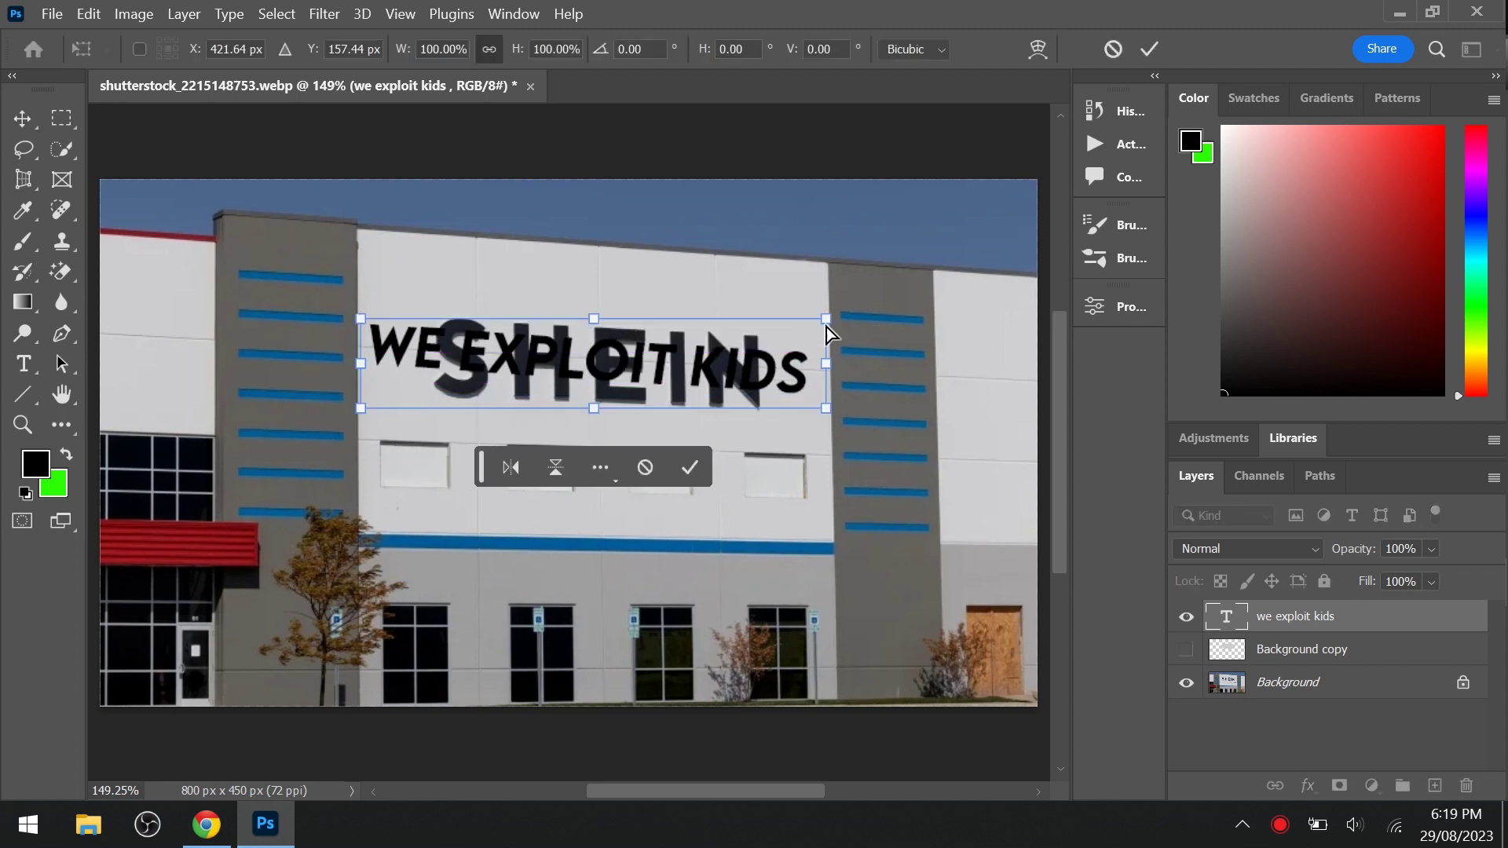
{"action": "left_click_drag", "start_coordinate": [827, 319], "coordinate": [828, 309]}
{"action": "left_click_drag", "start_coordinate": [697, 356], "coordinate": [702, 363]}
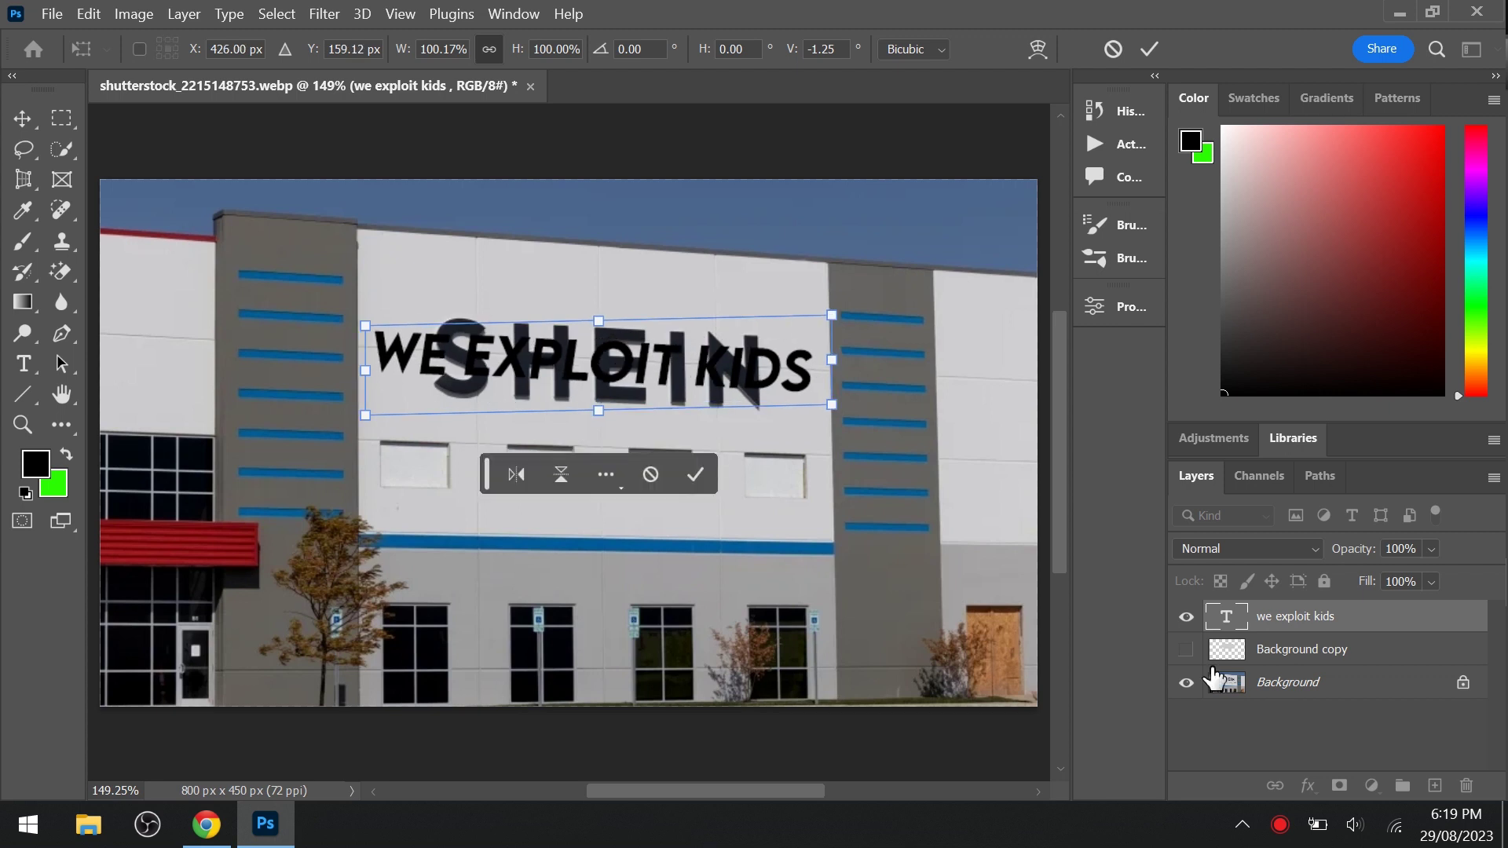
{"action": "left_click", "coordinate": [1185, 650]}
{"action": "left_click", "coordinate": [695, 475]}
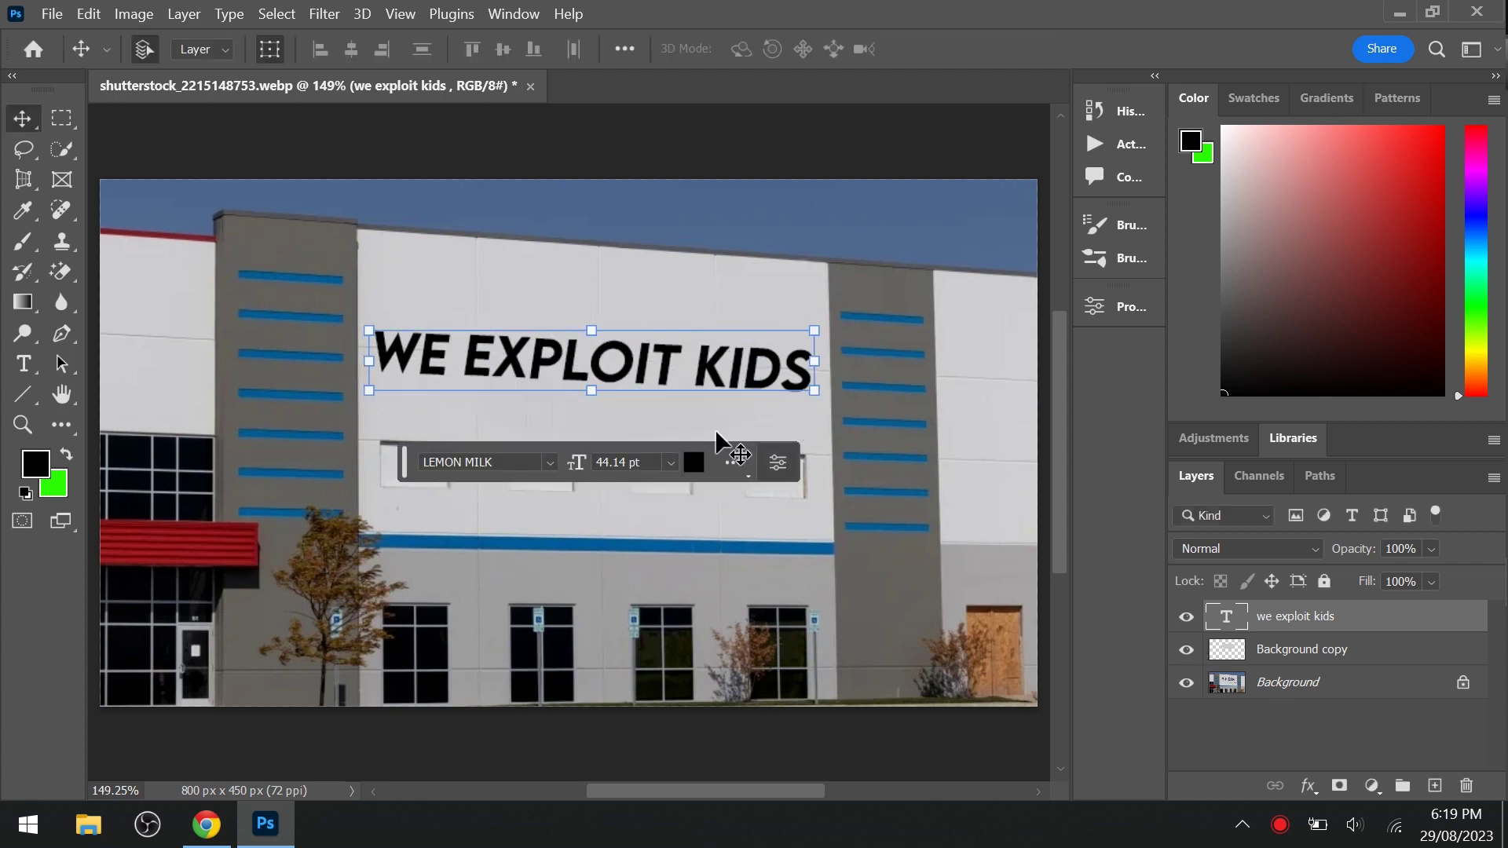
{"action": "left_click", "coordinate": [664, 377]}
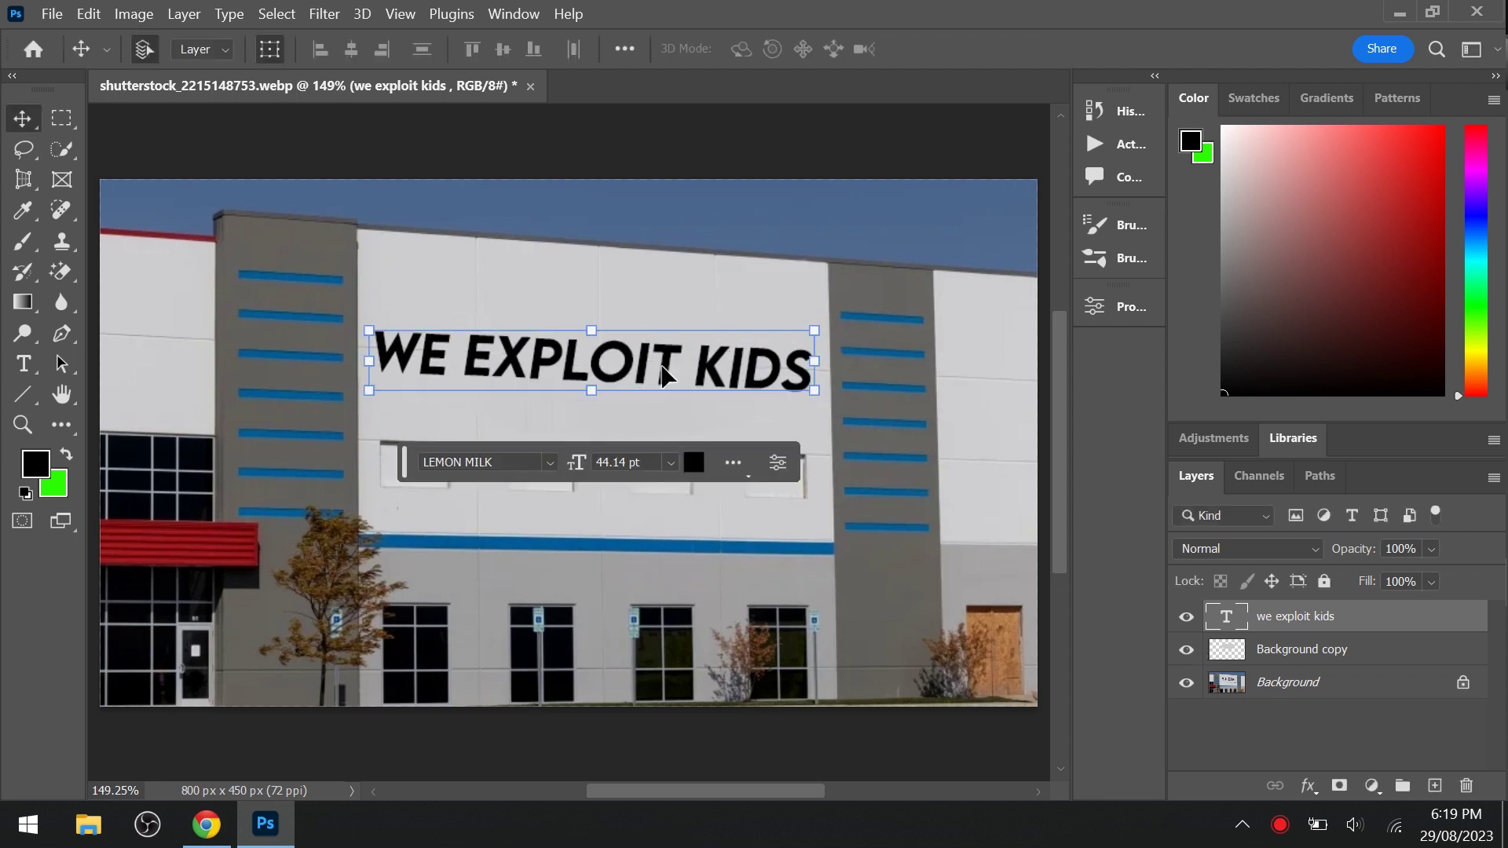
- Rasterize the 'we exploit kids' type layer from its Layers panel menu
{"action": "right_click", "coordinate": [1282, 620]}
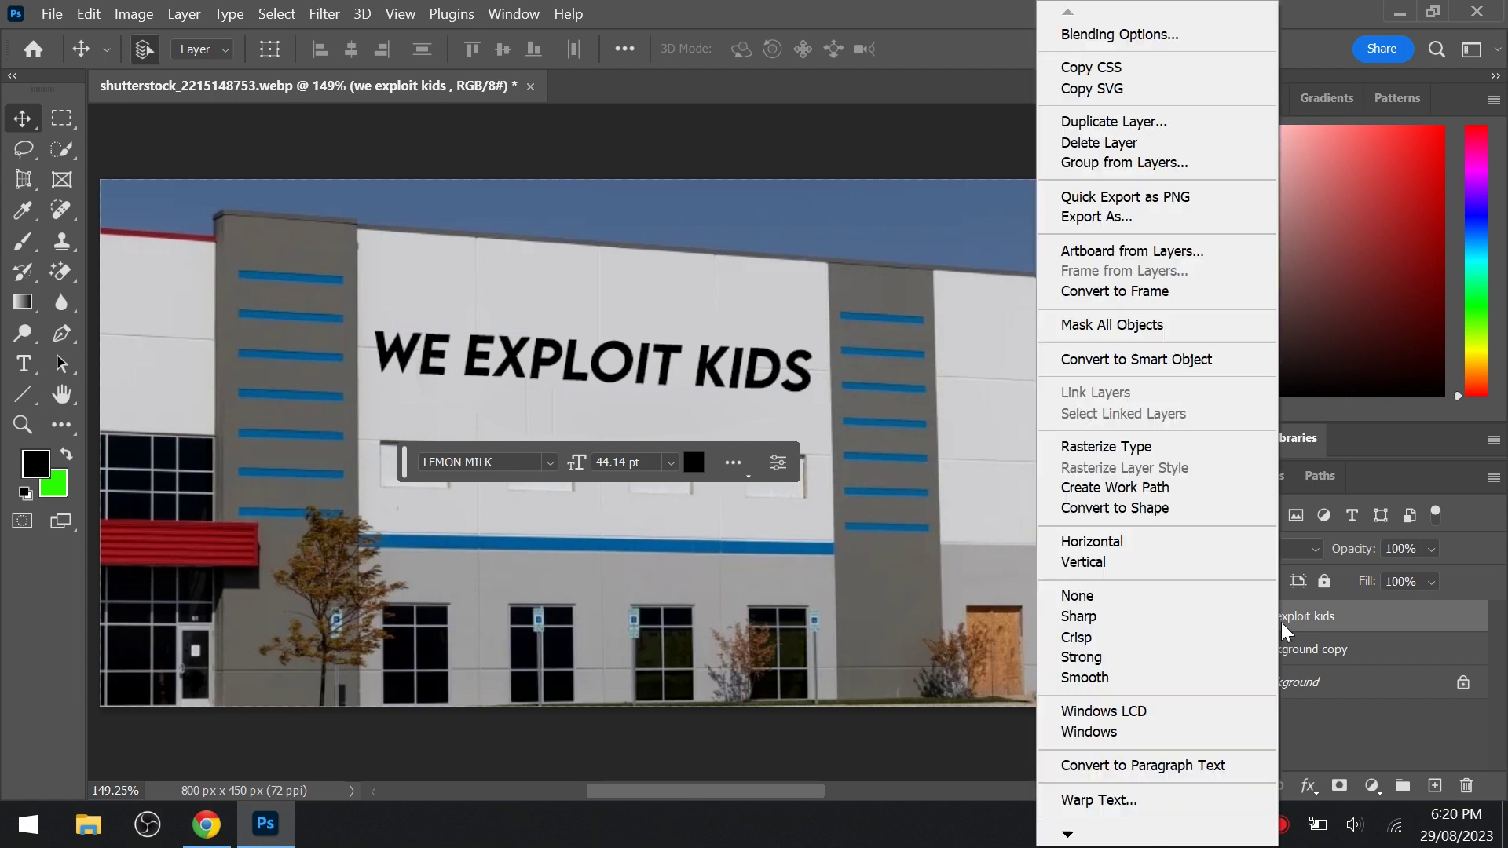
{"action": "left_click", "coordinate": [1156, 447]}
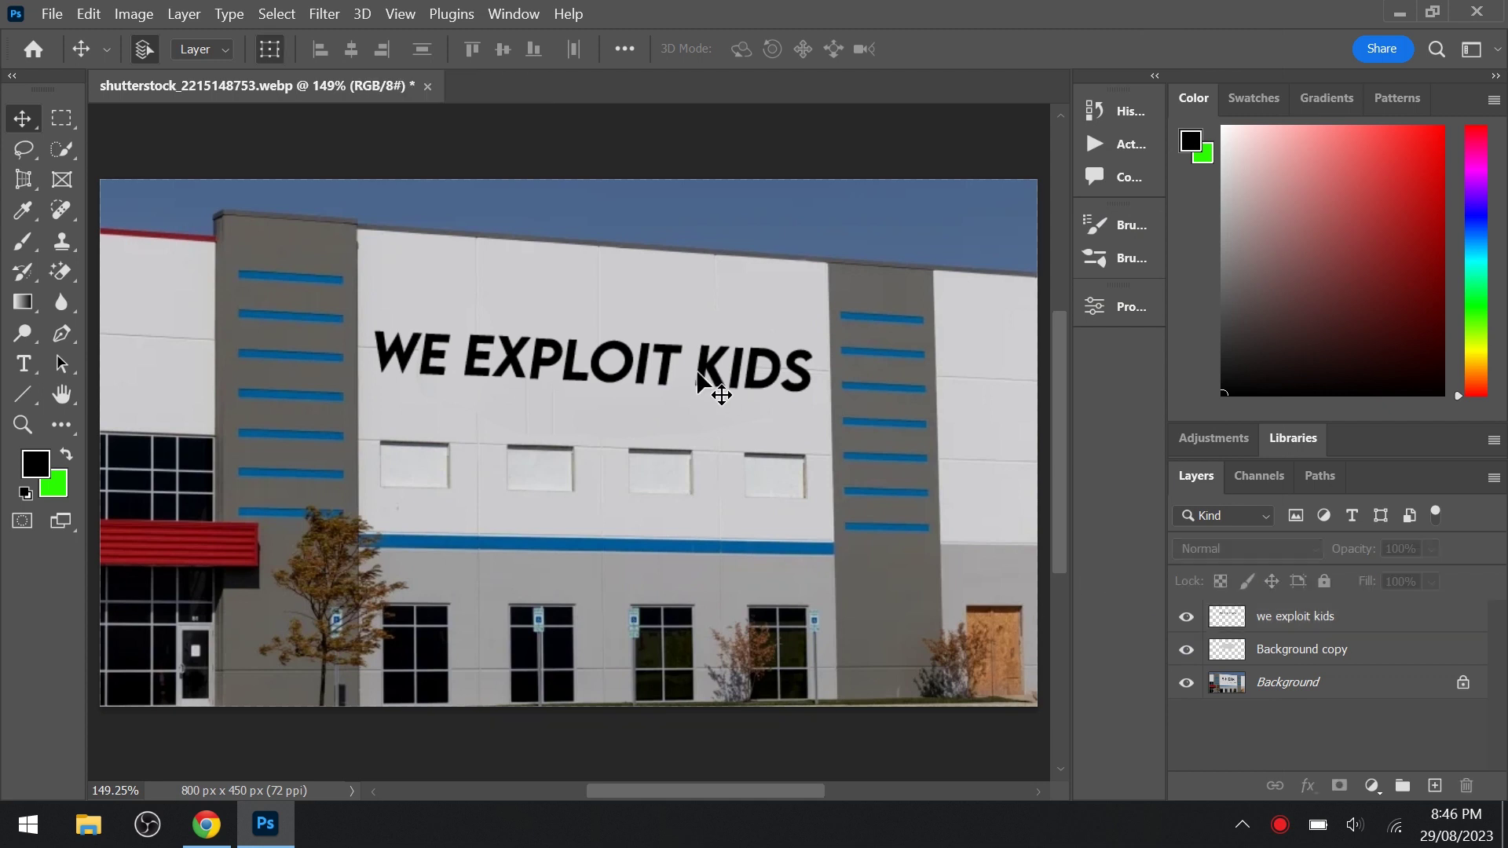
- Distort the rasterized text's bottom-right corner downward, then hide Background copy to compare
{"action": "left_click", "coordinate": [698, 374]}
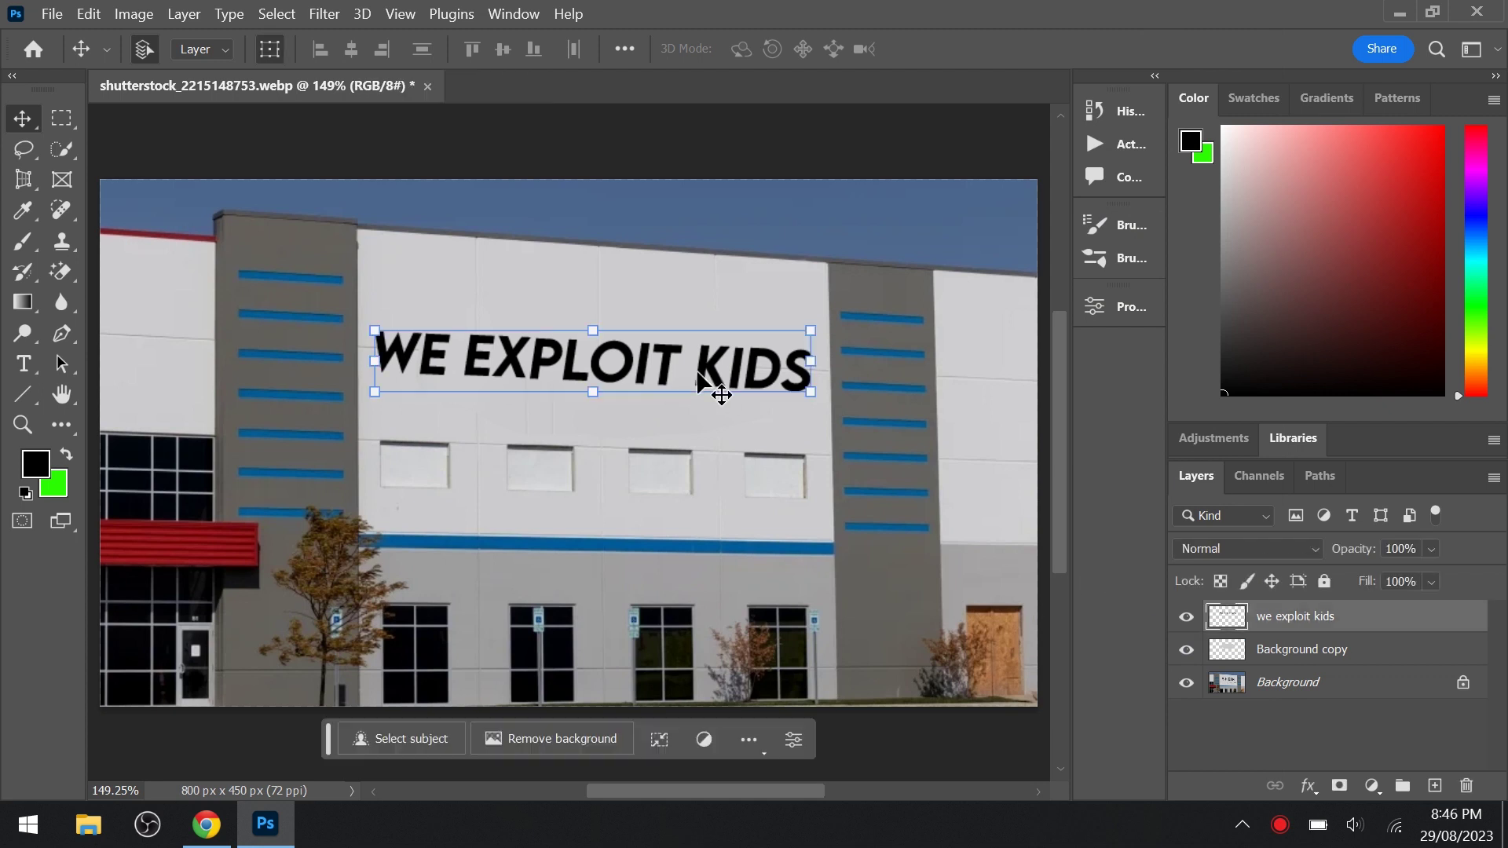
{"action": "key", "text": "ctrl+t"}
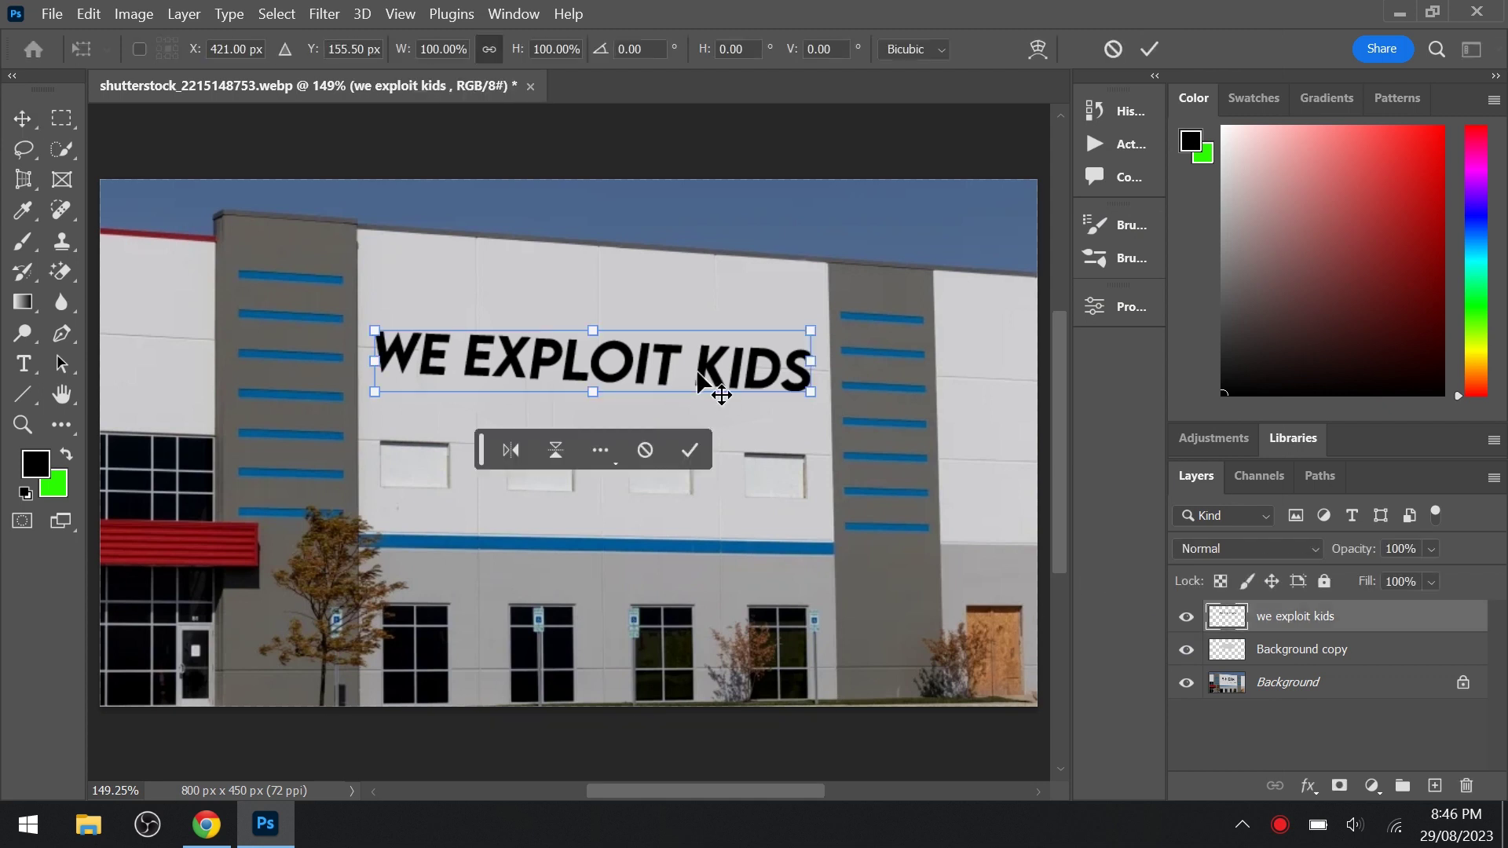
{"action": "right_click", "coordinate": [698, 376]}
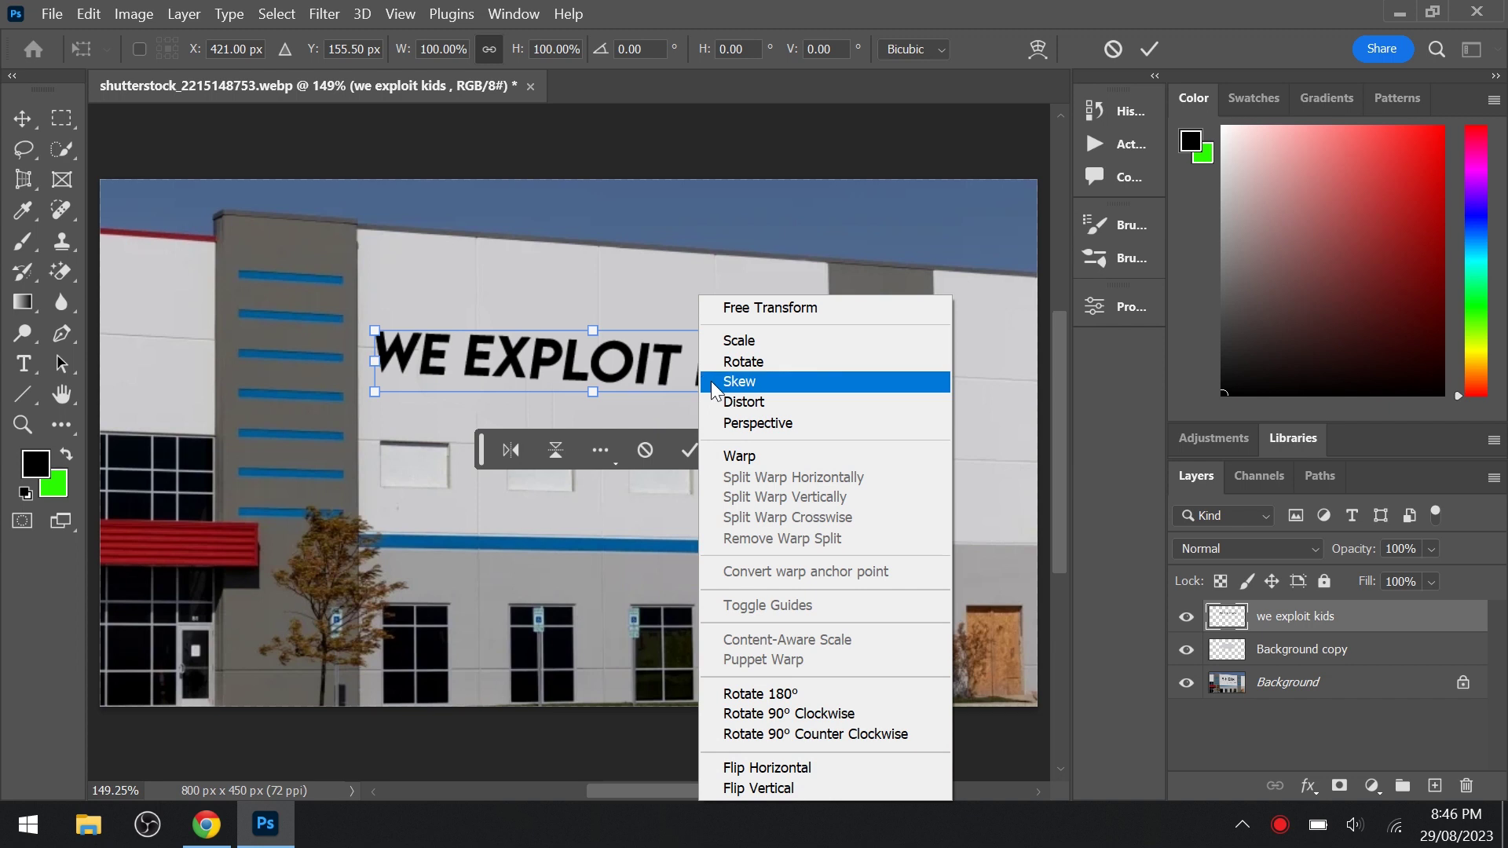
{"action": "left_click", "coordinate": [729, 402]}
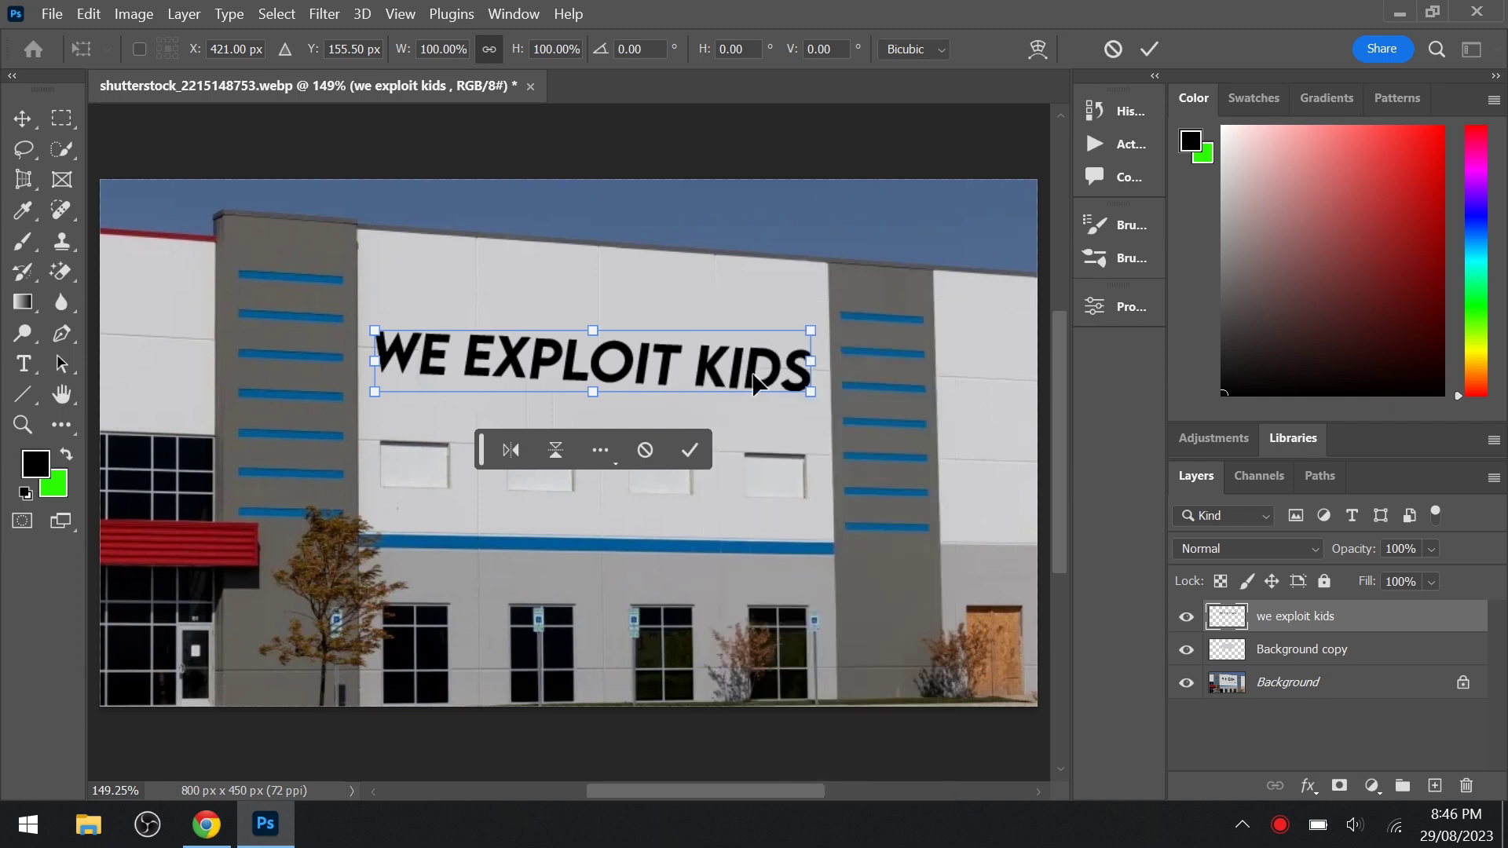
{"action": "left_click", "coordinate": [812, 396]}
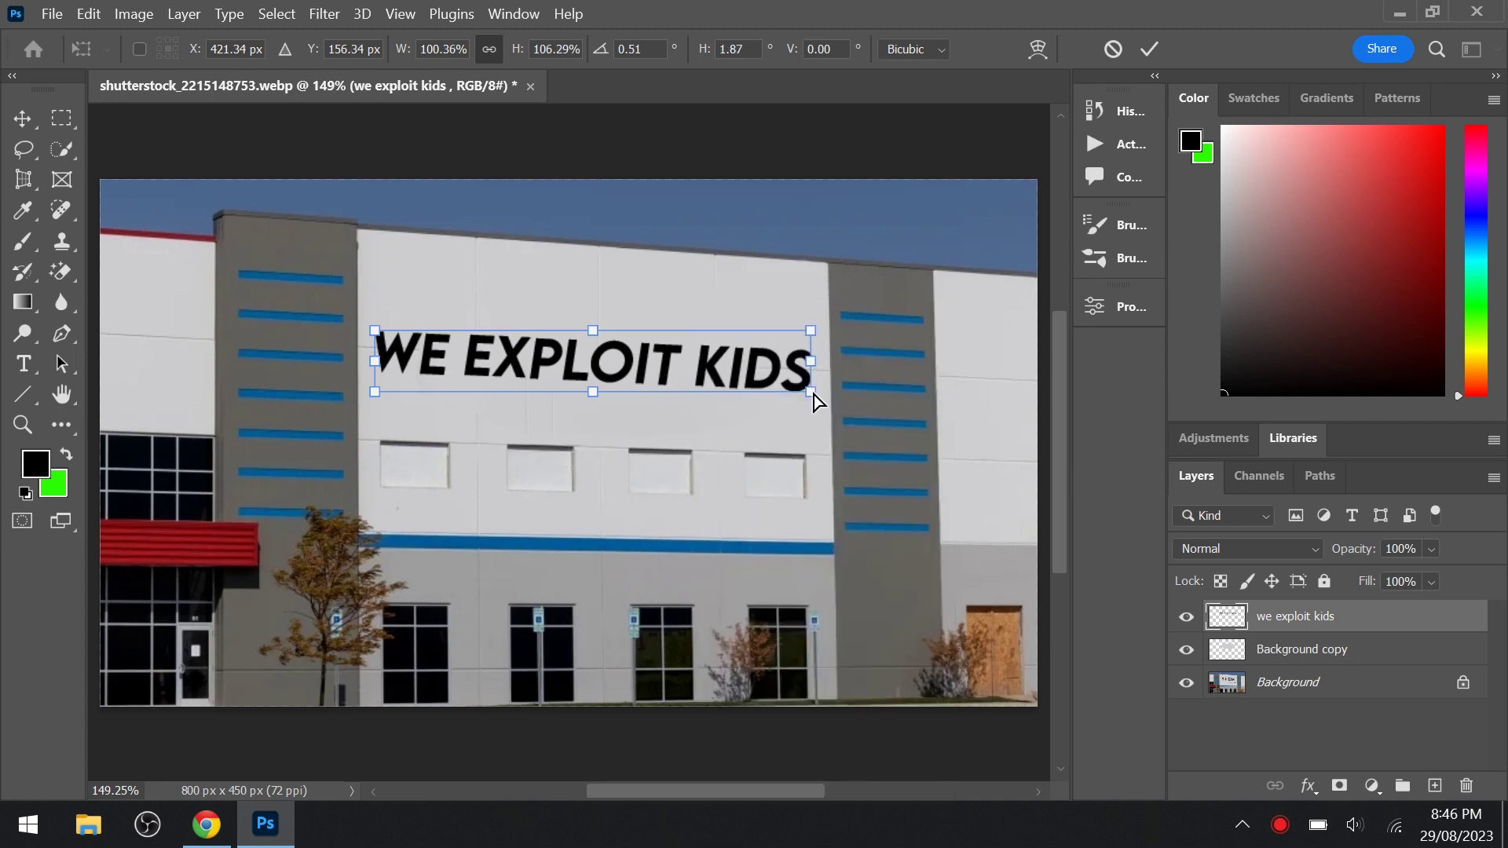
{"action": "left_click_drag", "start_coordinate": [813, 403], "coordinate": [820, 399]}
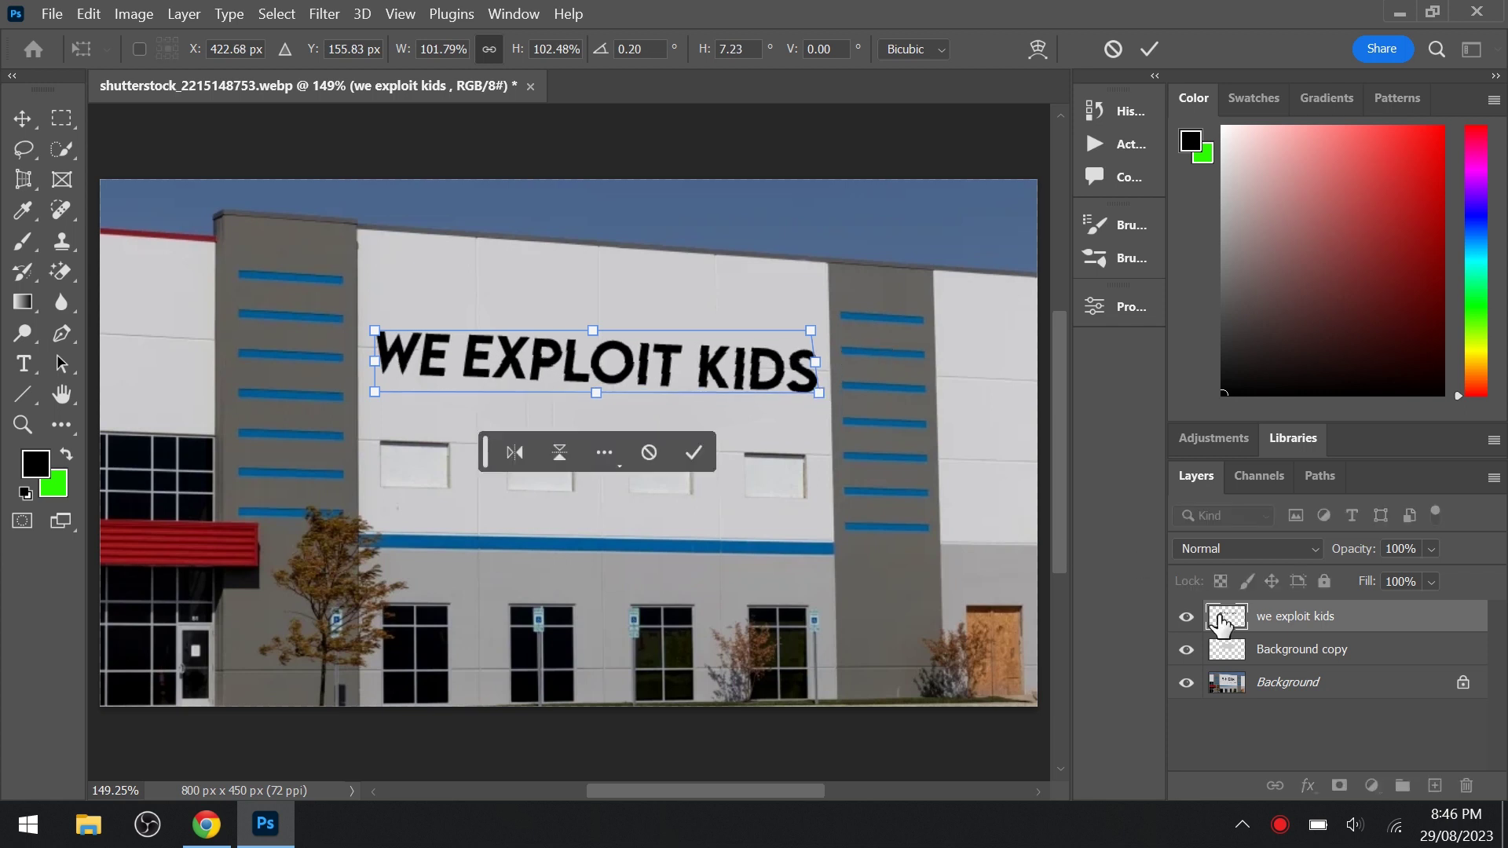
{"action": "left_click", "coordinate": [1186, 650]}
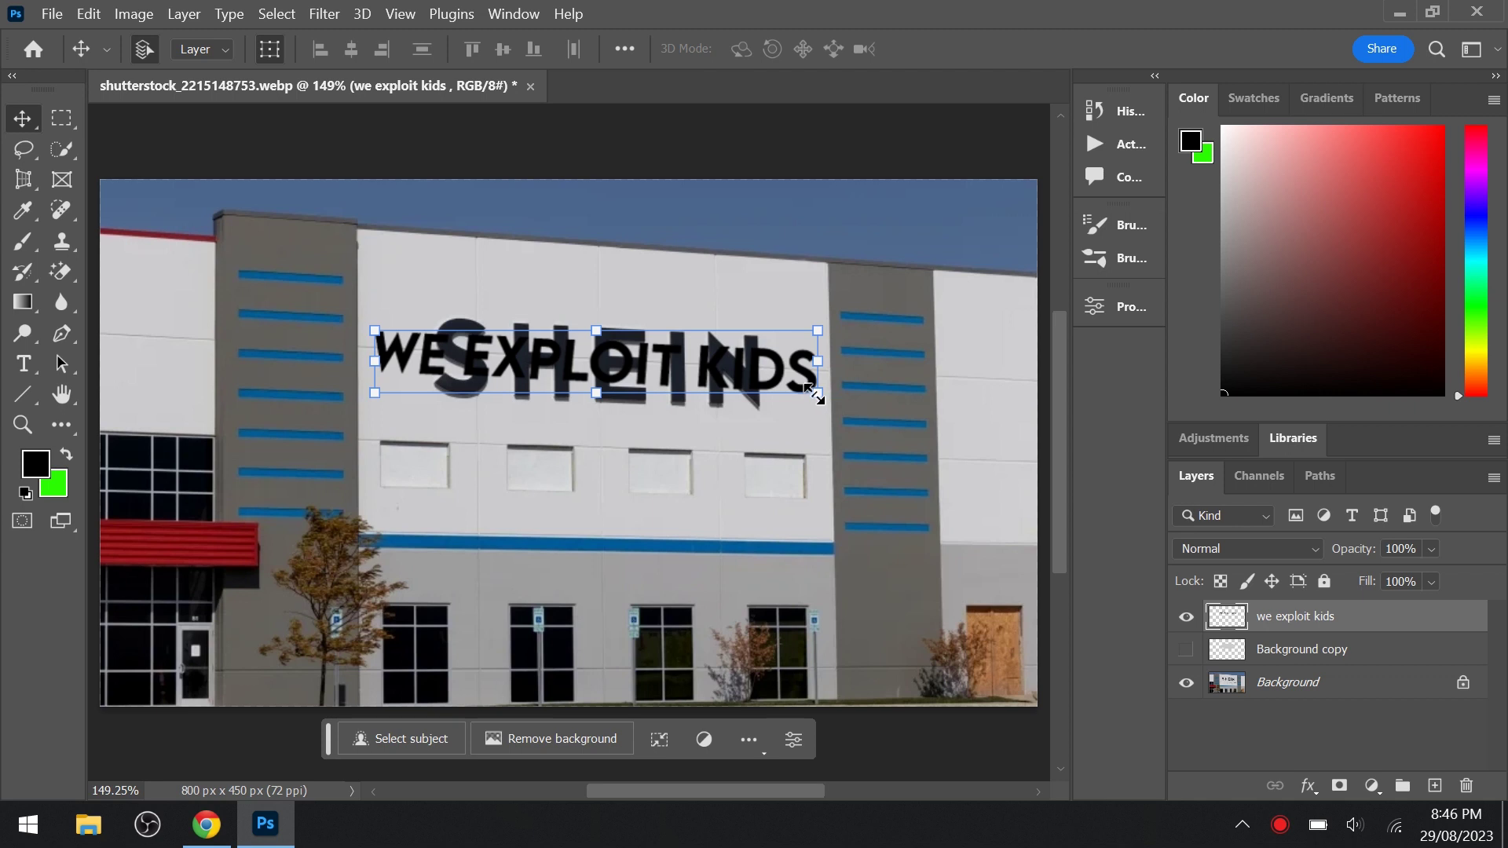
- Flip the WE EXPLOIT KIDS text horizontally so it reads correctly, and commit
{"action": "right_click", "coordinate": [615, 371]}
{"action": "left_click", "coordinate": [819, 391]}
{"action": "key", "text": "ctrl+t"}
{"action": "left_click", "coordinate": [513, 450]}
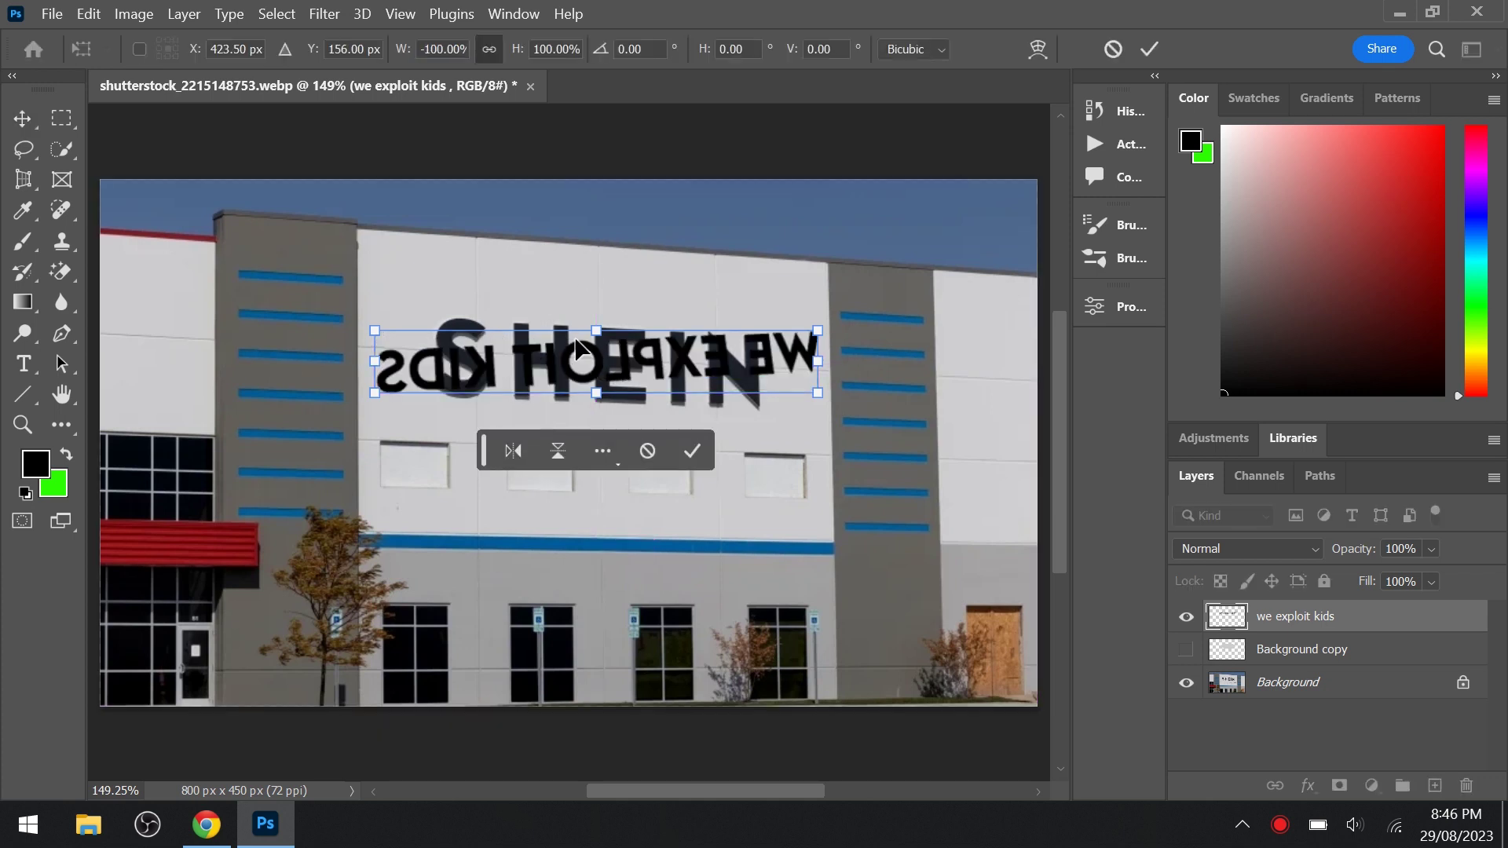
{"action": "key", "text": "ctrl+z"}
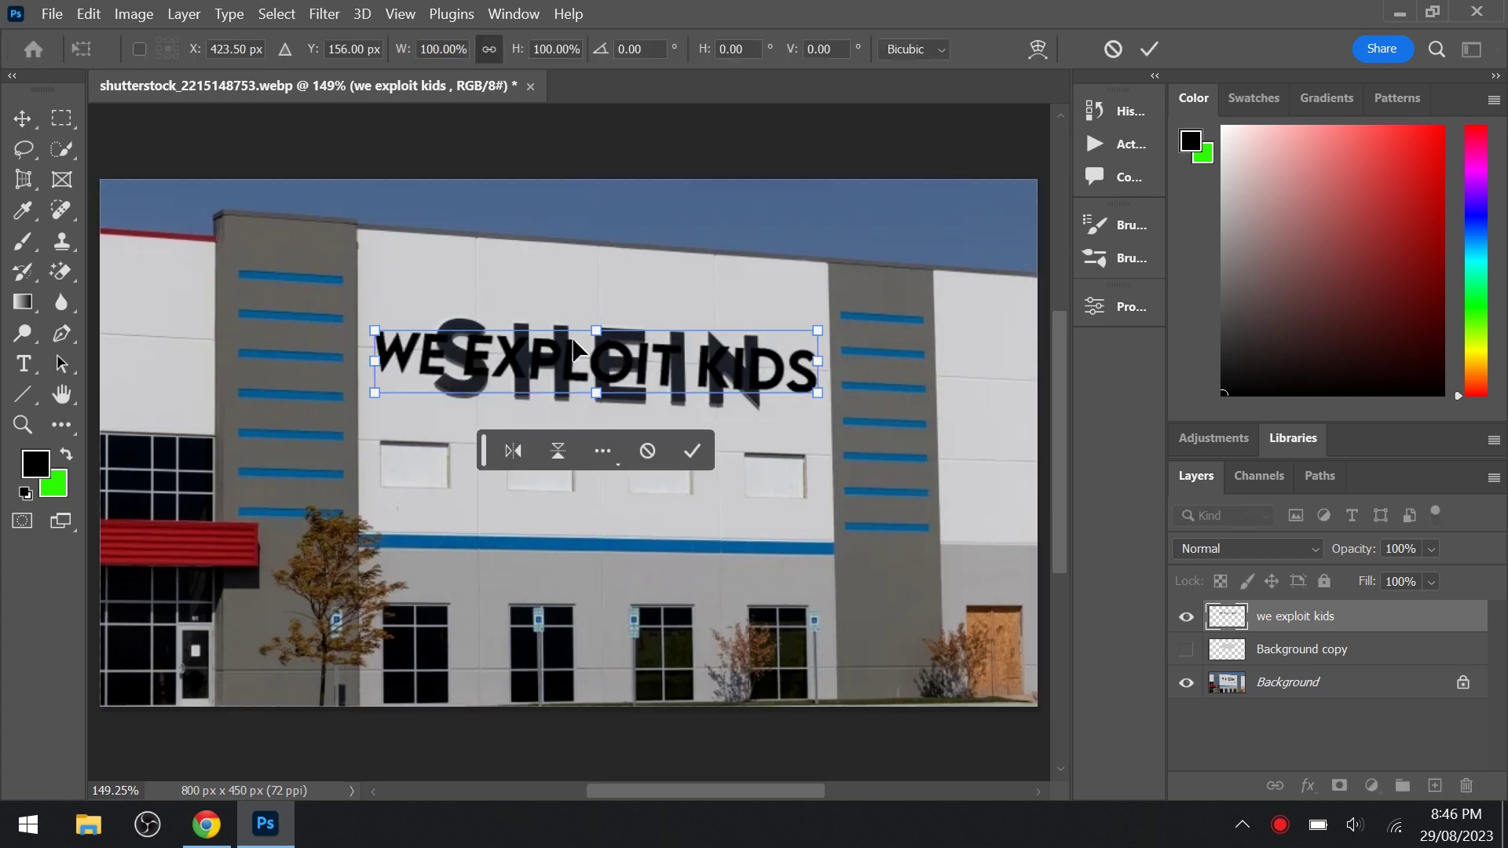
{"action": "left_click", "coordinate": [685, 453]}
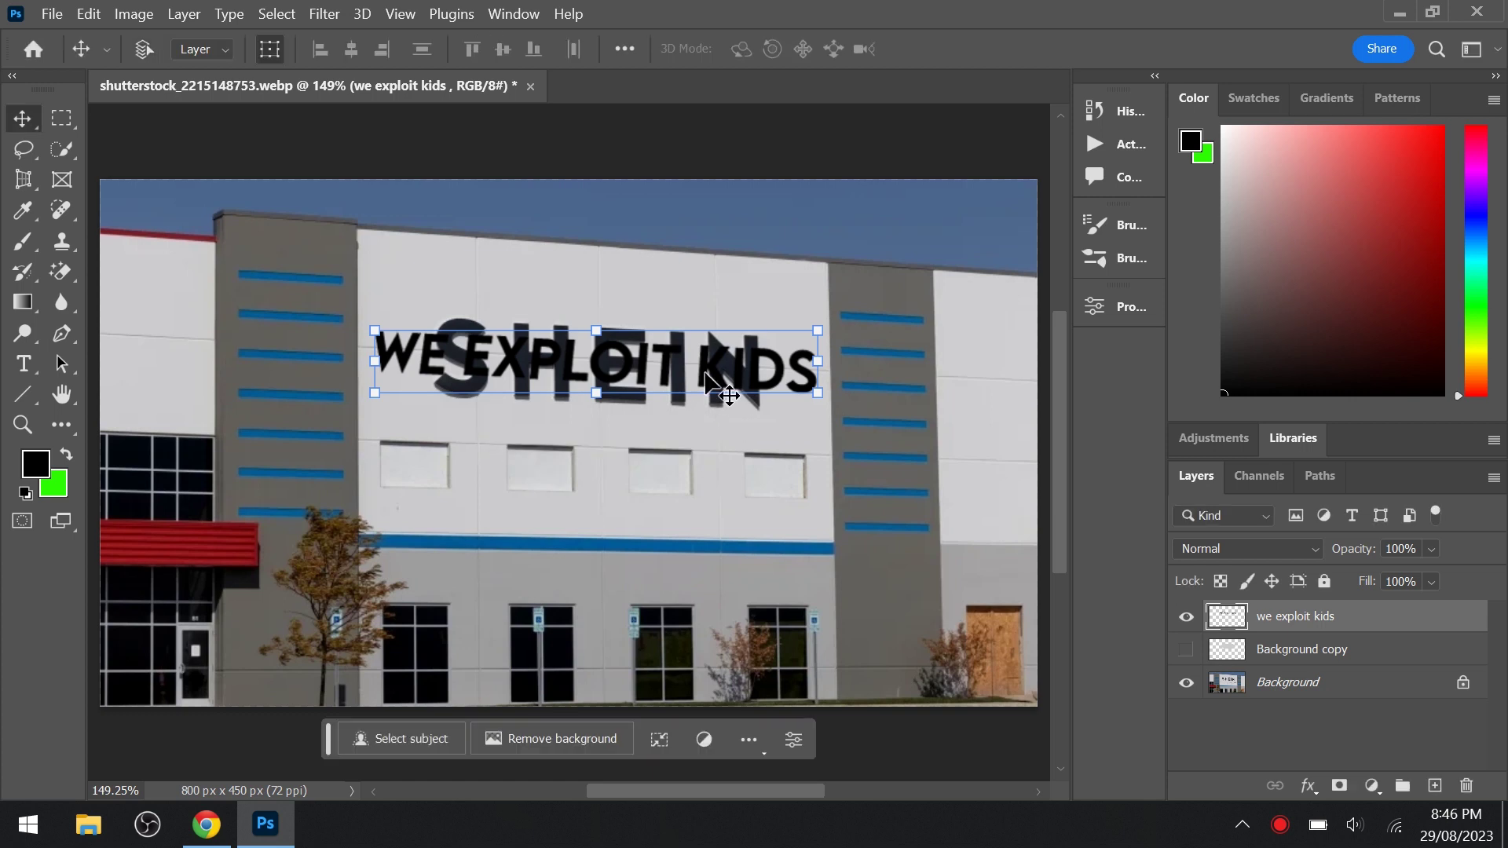
{"action": "key", "text": "ctrl+t"}
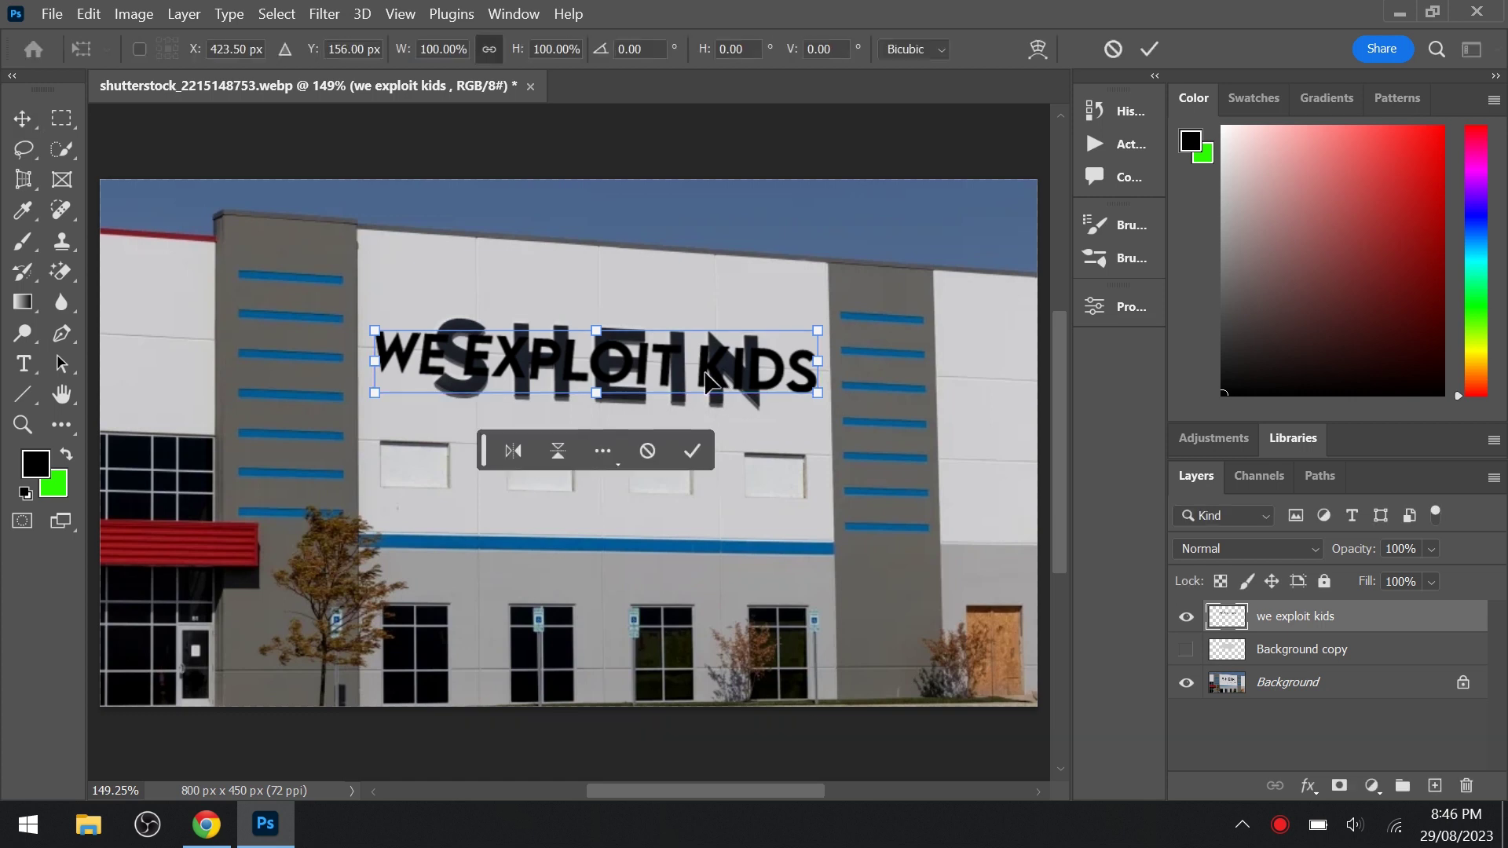
- Skew the text 4.37° horizontally and stretch it to 113.64% height along the facade
{"action": "right_click", "coordinate": [706, 375]}
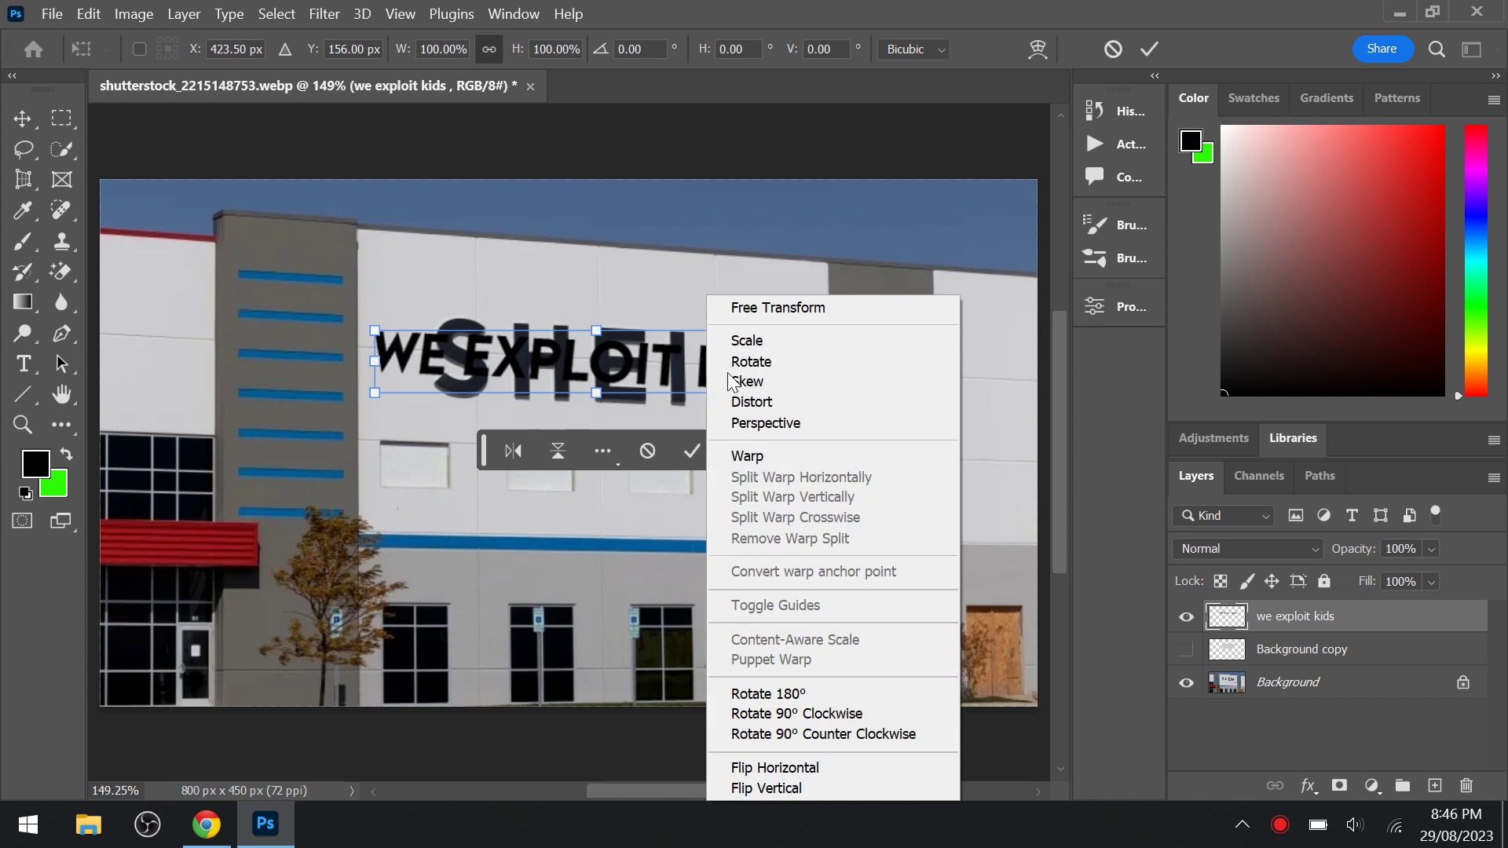
{"action": "left_click", "coordinate": [752, 404]}
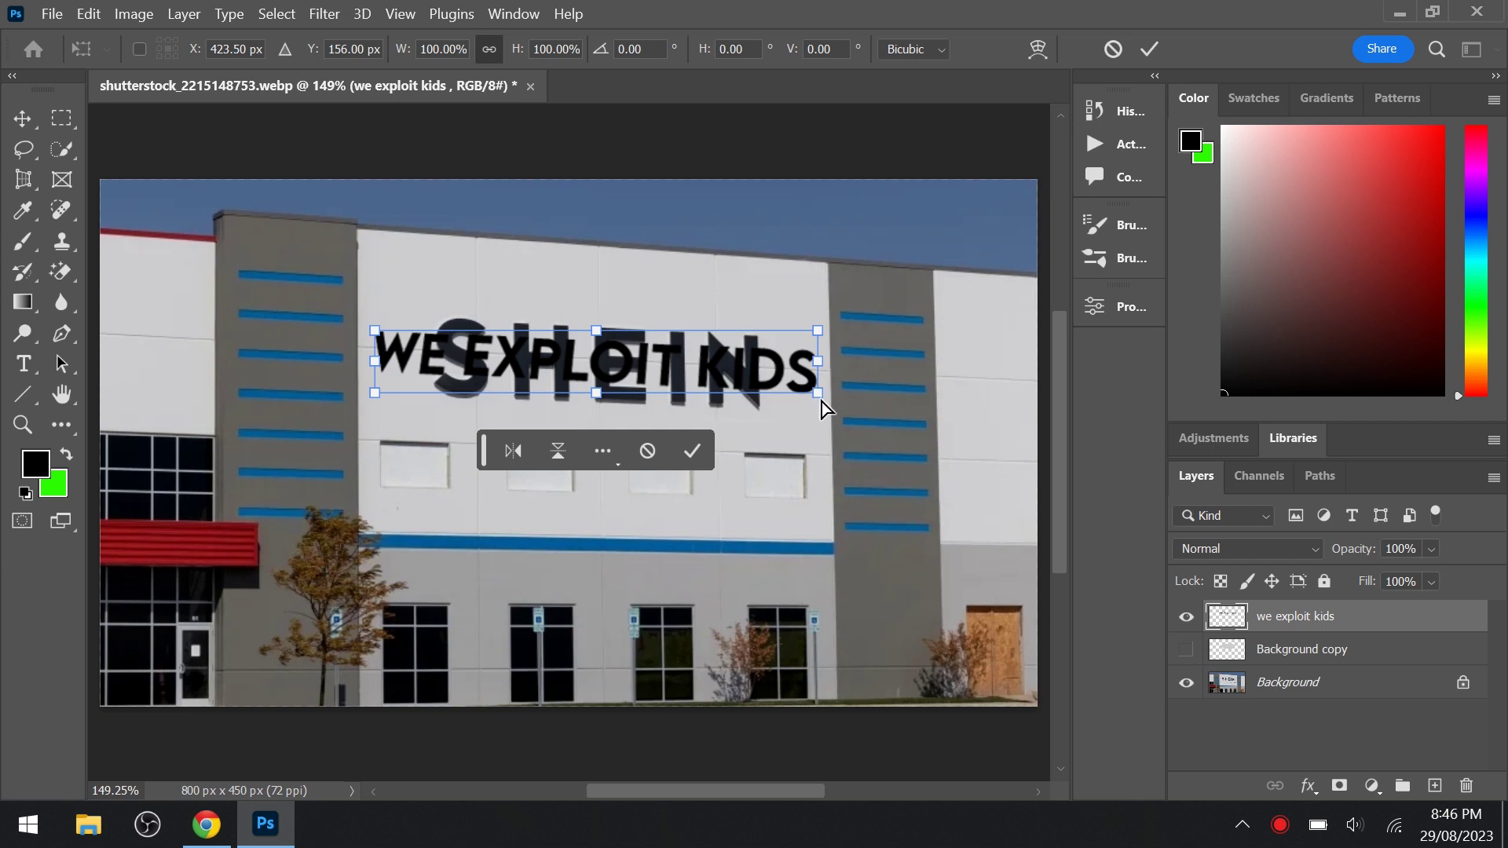
{"action": "mouse_move", "coordinate": [822, 389]}
{"action": "left_mouse_down"}
{"action": "mouse_move", "coordinate": [817, 419]}
{"action": "mouse_move", "coordinate": [820, 399]}
{"action": "left_mouse_up"}
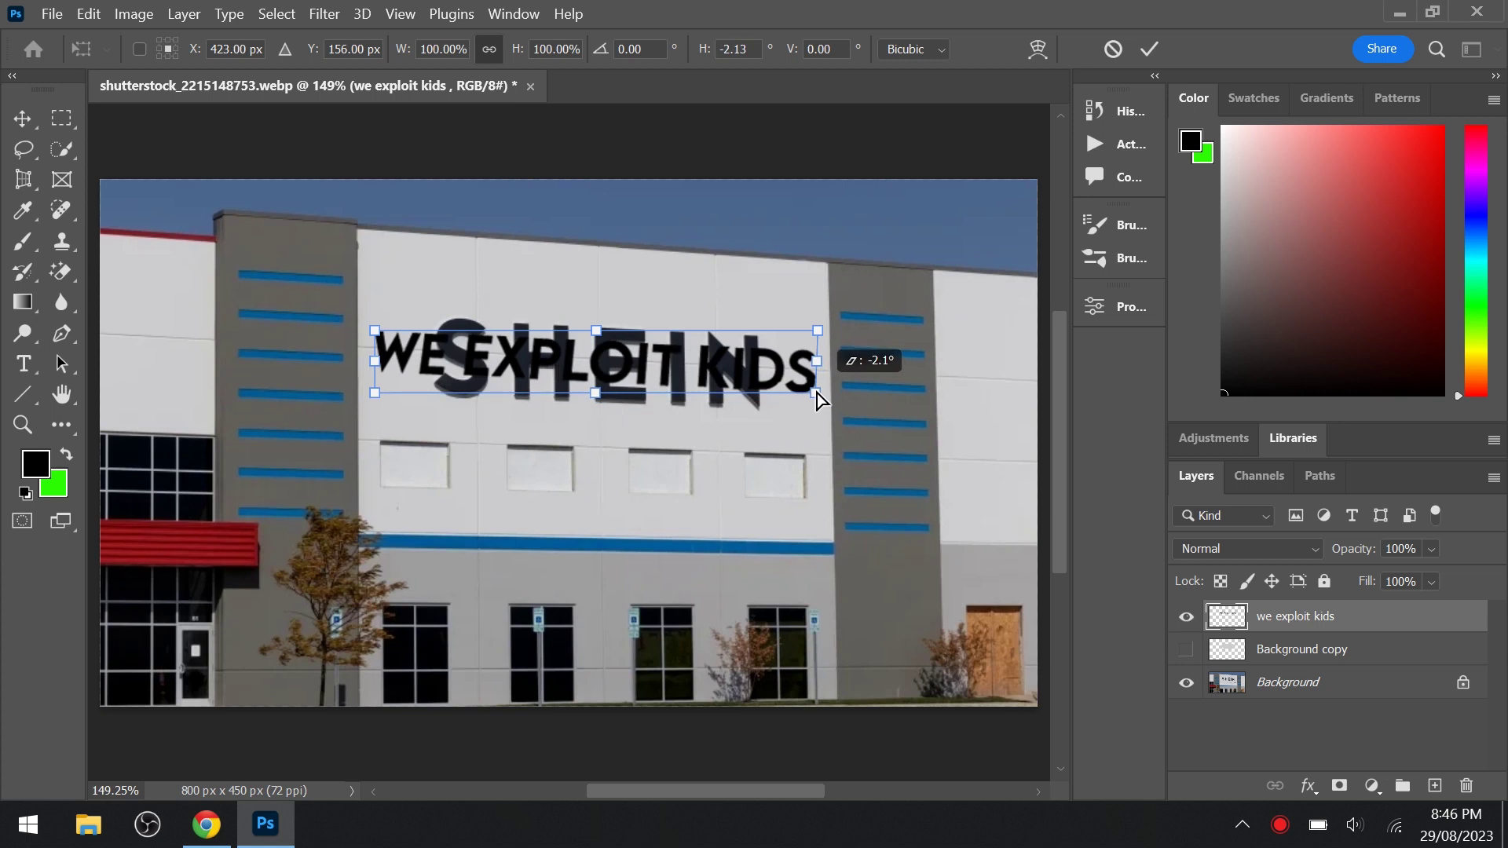
{"action": "left_click_drag", "start_coordinate": [818, 393], "coordinate": [815, 391]}
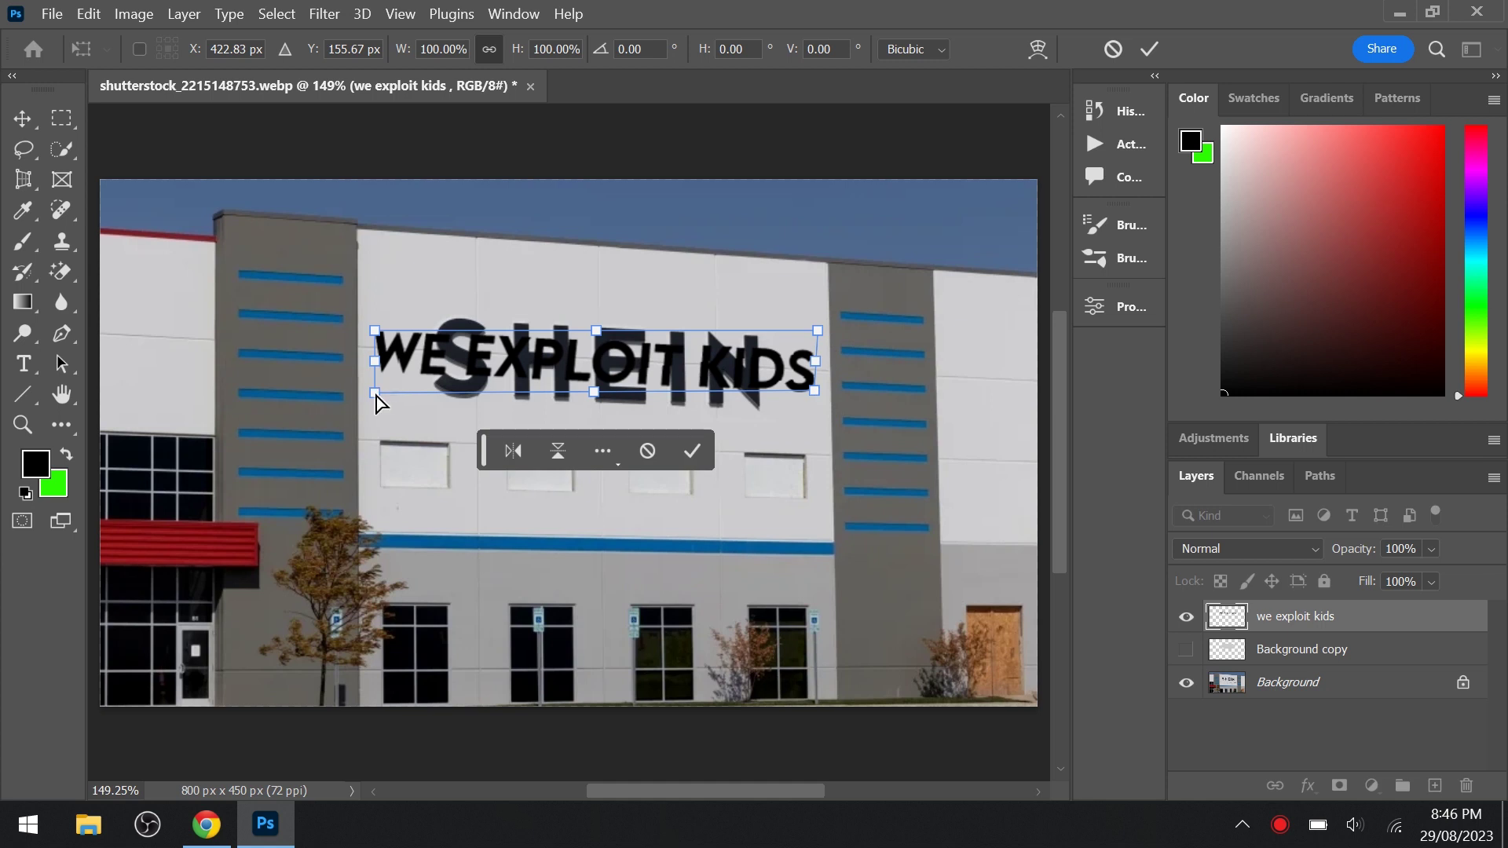
{"action": "left_click_drag", "start_coordinate": [381, 402], "coordinate": [380, 405]}
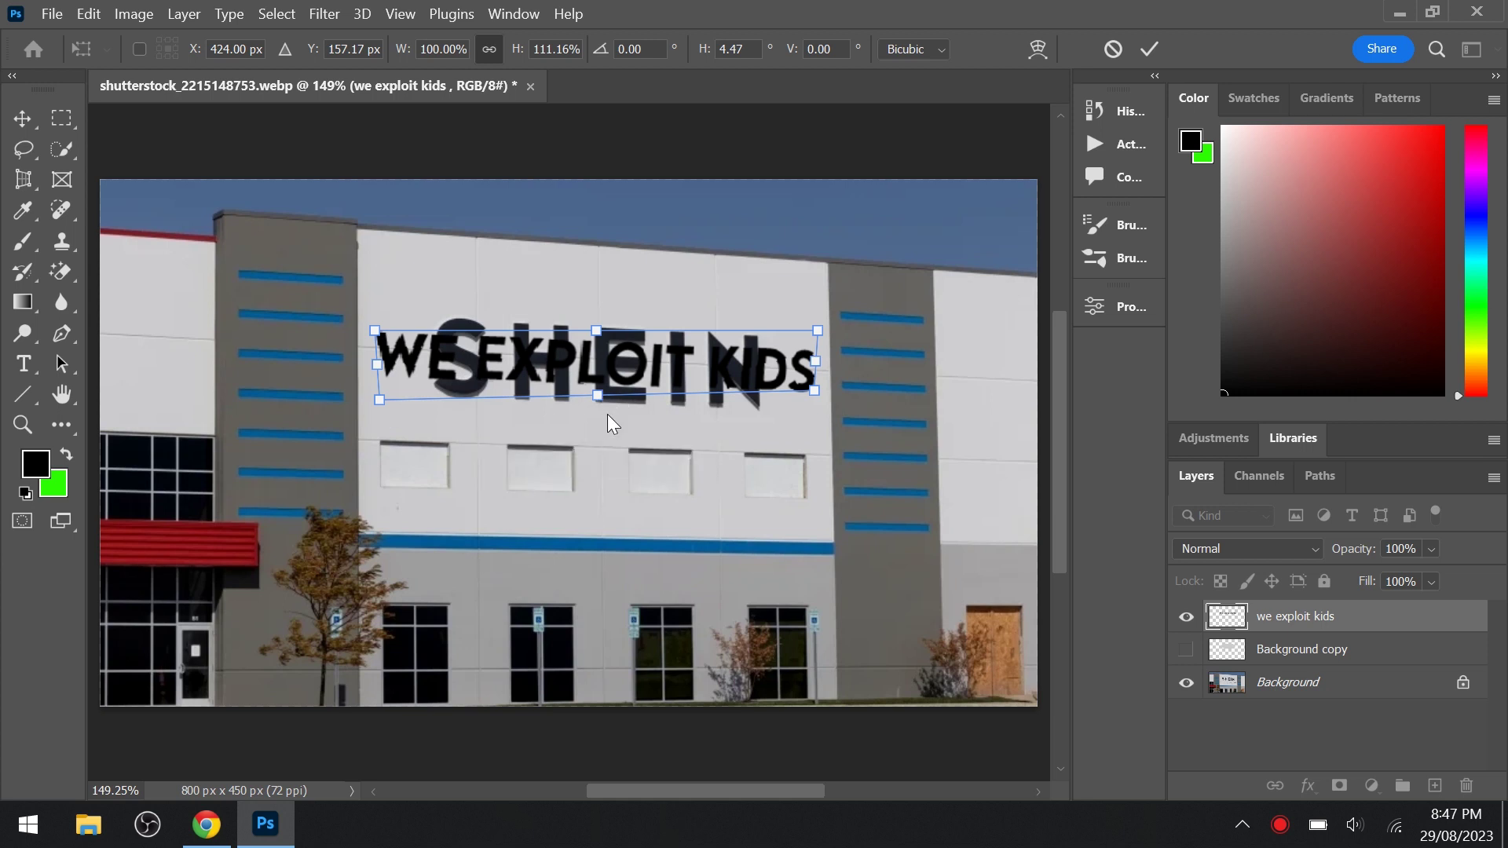
{"action": "left_click_drag", "start_coordinate": [599, 401], "coordinate": [600, 402]}
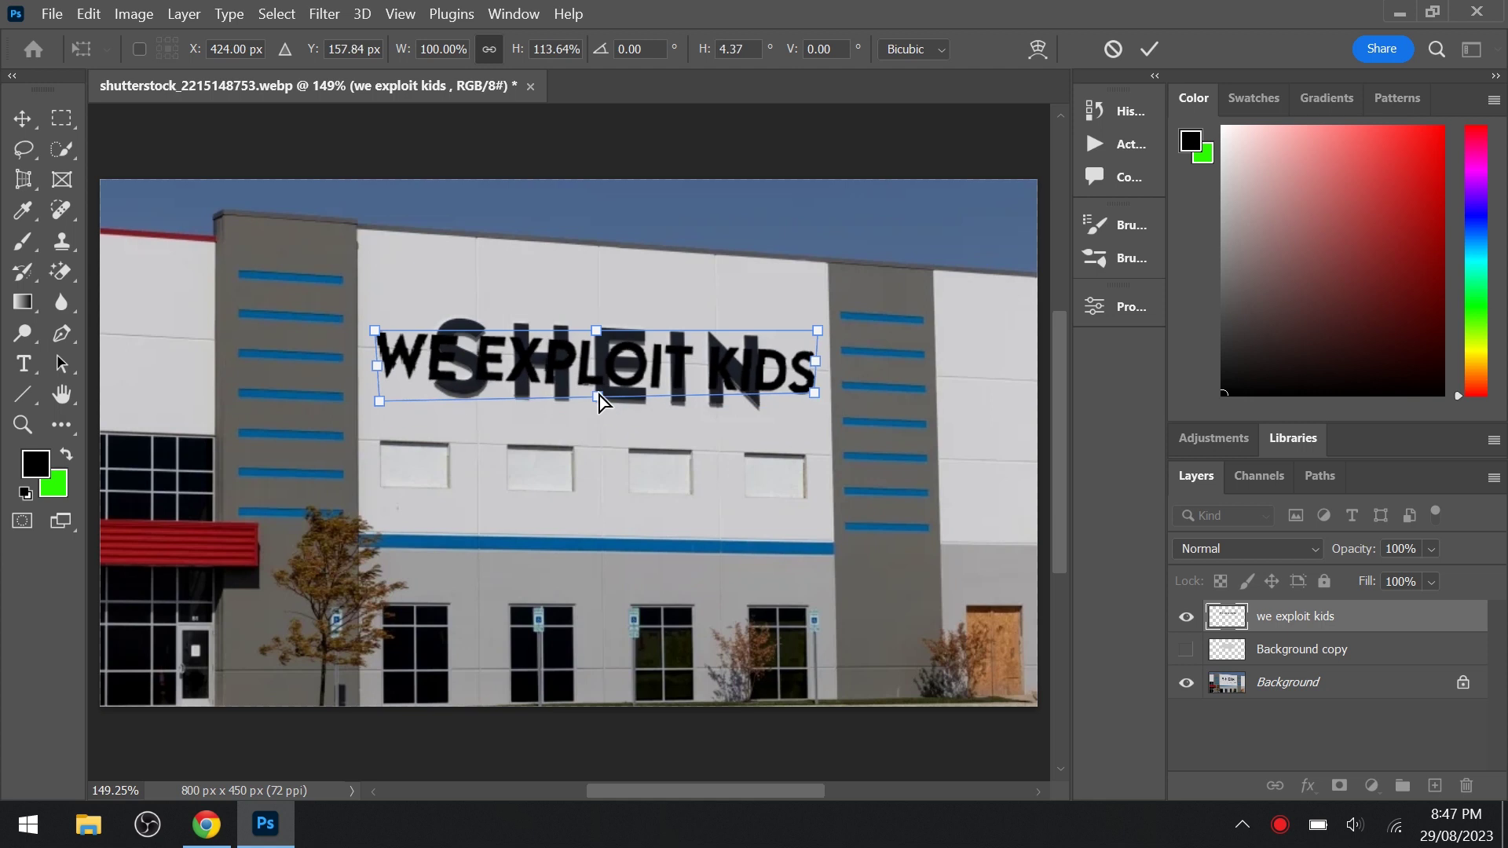
- Commit the text skew, then reveal the Background copy and drag it over the SHEIN letters
{"action": "left_click", "coordinate": [697, 447]}
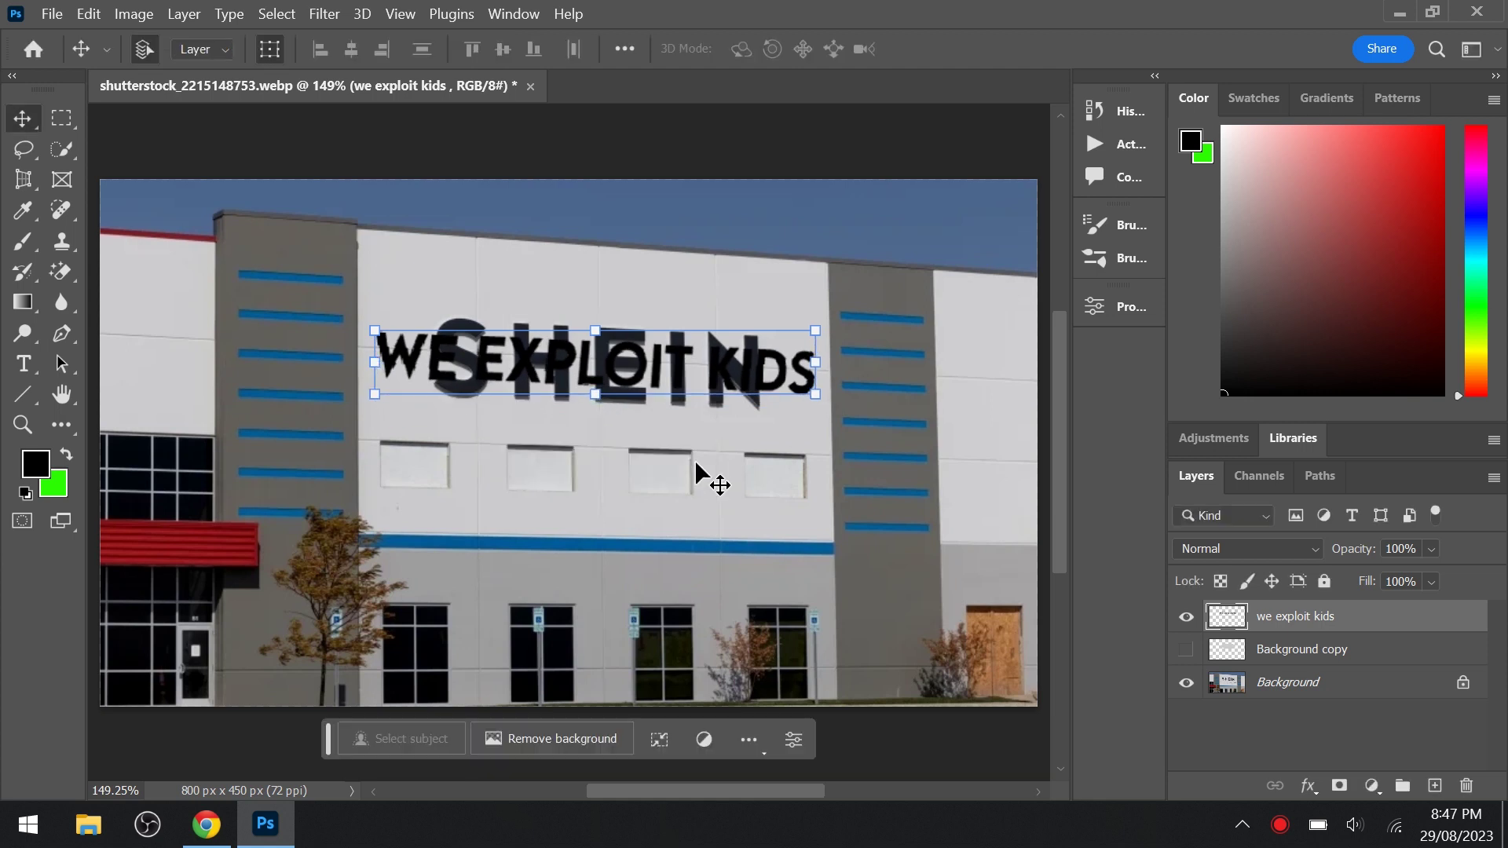
{"action": "left_click", "coordinate": [279, 50]}
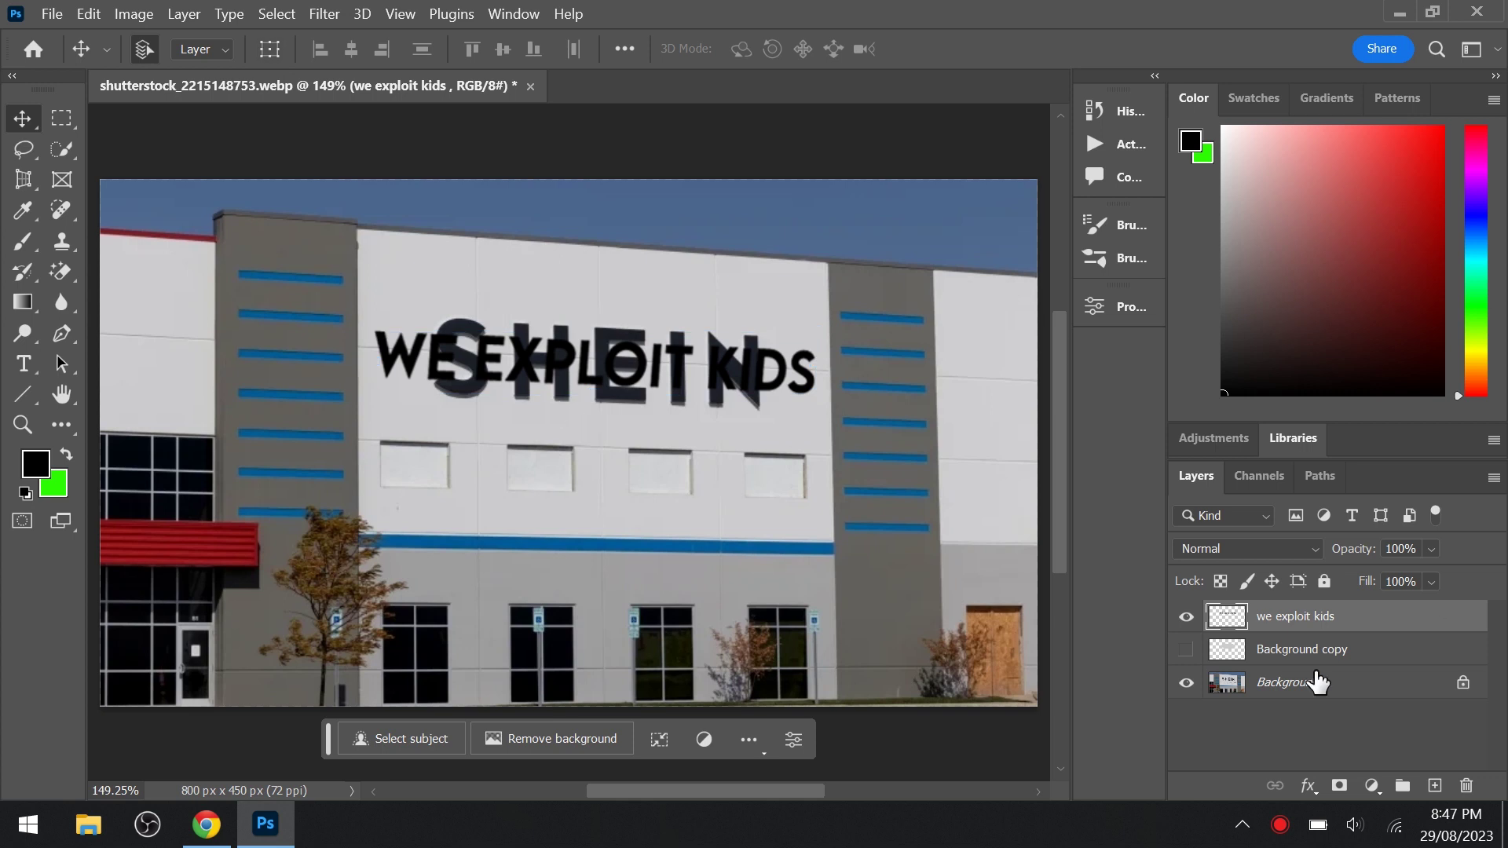
{"action": "left_click", "coordinate": [1195, 649]}
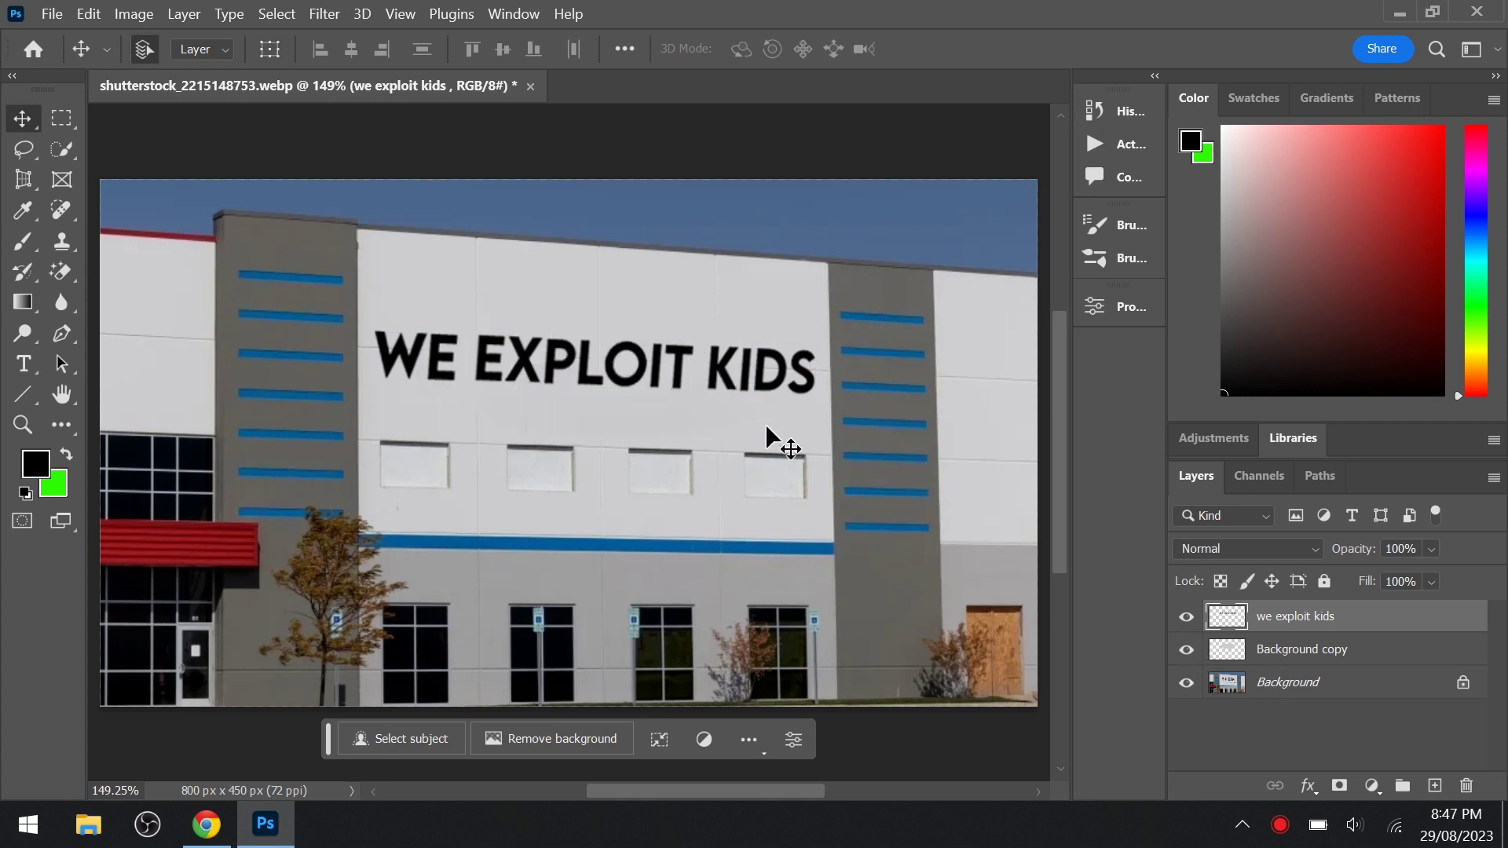
{"action": "left_click", "coordinate": [749, 350], "text": "ctrl"}
{"action": "left_click_drag", "start_coordinate": [749, 351], "coordinate": [648, 371]}
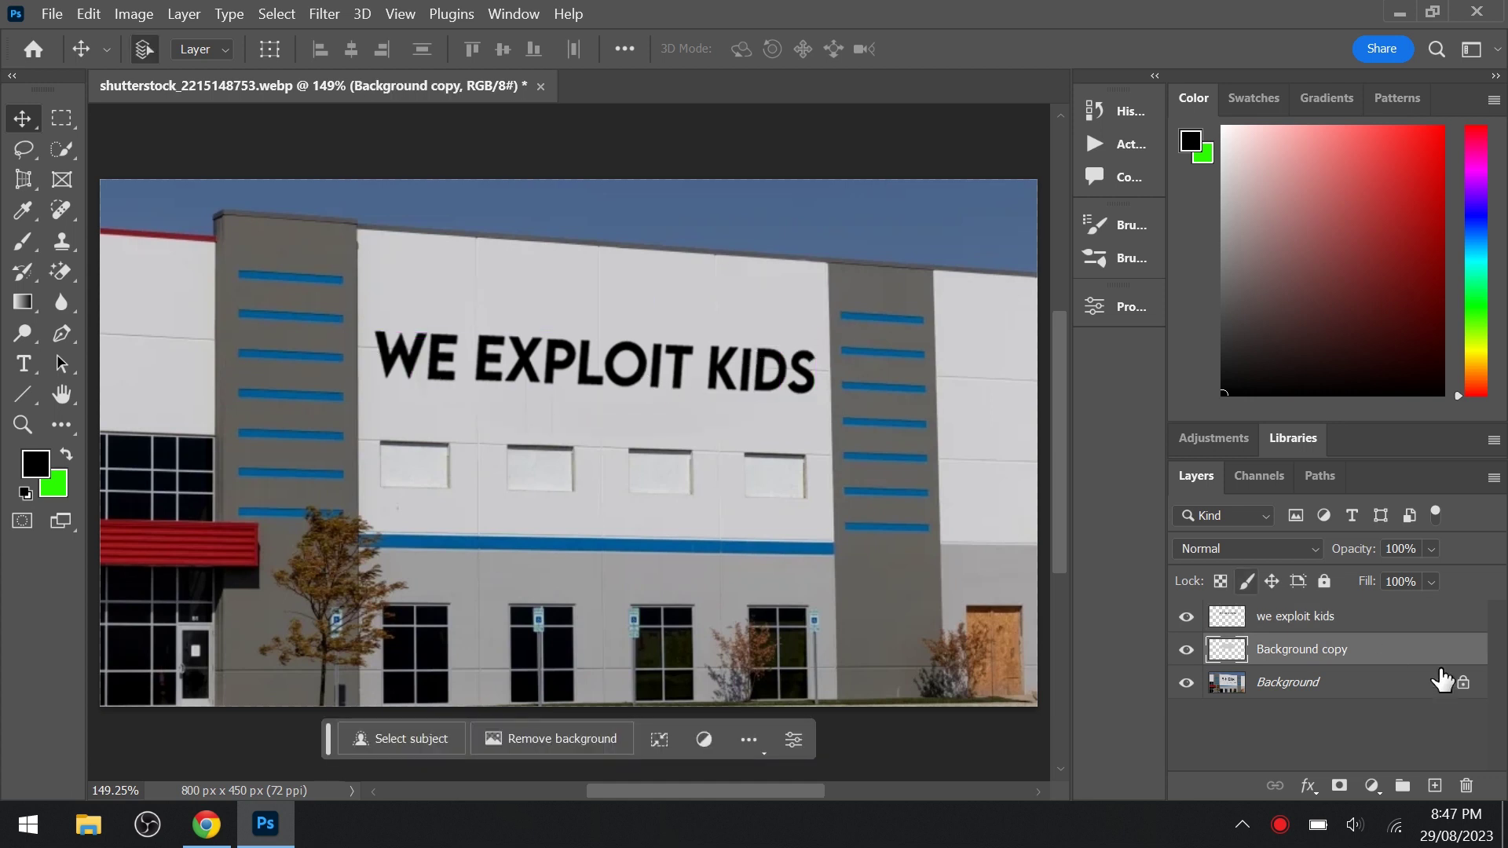
- Fine-tune the Background copy's placement under the WE EXPLOIT KIDS text and hide the transform handles
{"action": "left_click", "coordinate": [1374, 617]}
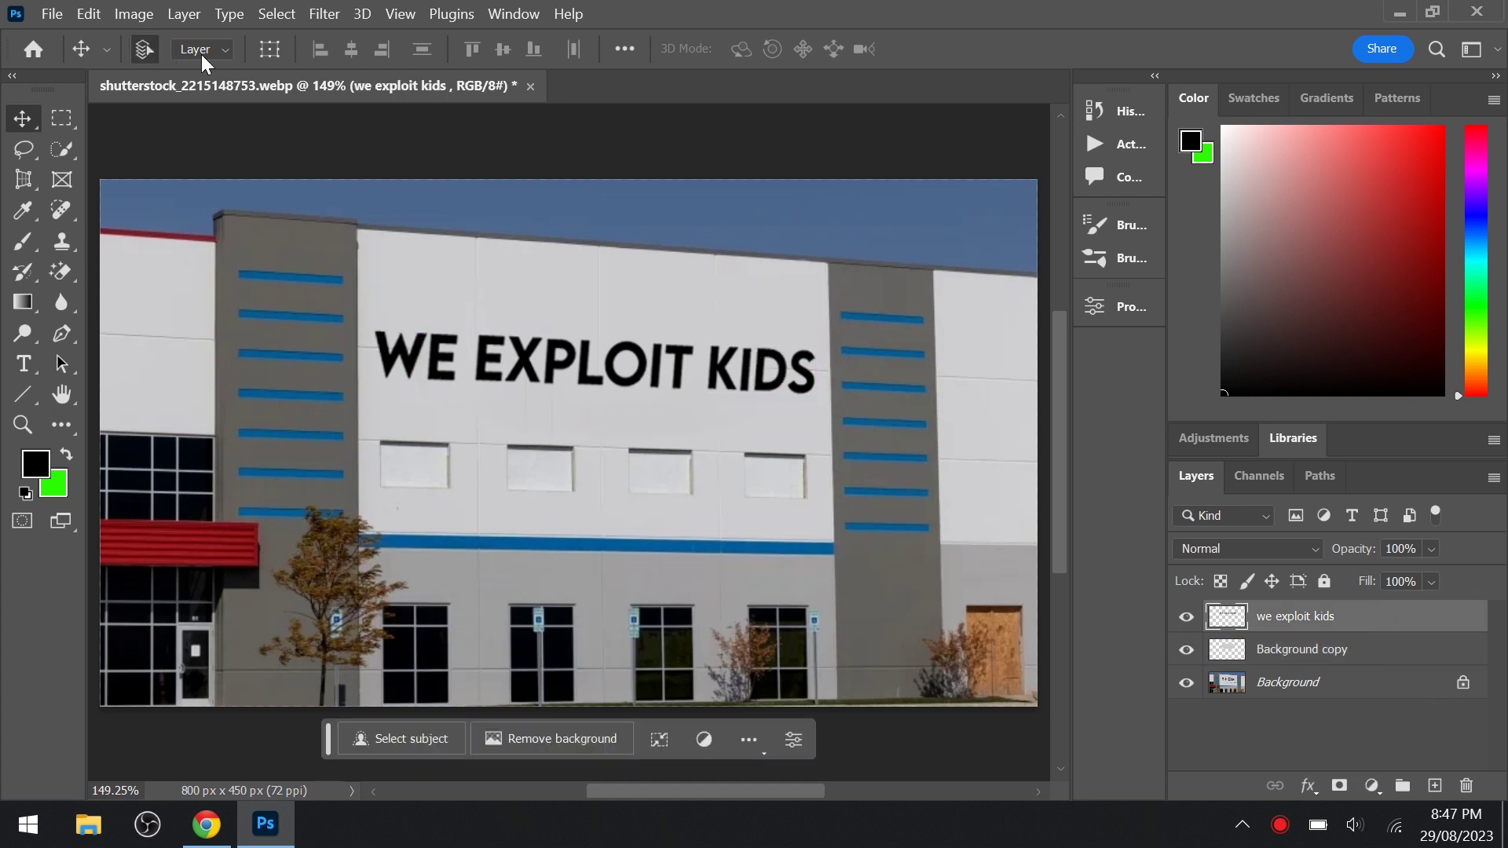
{"action": "left_click", "coordinate": [270, 49]}
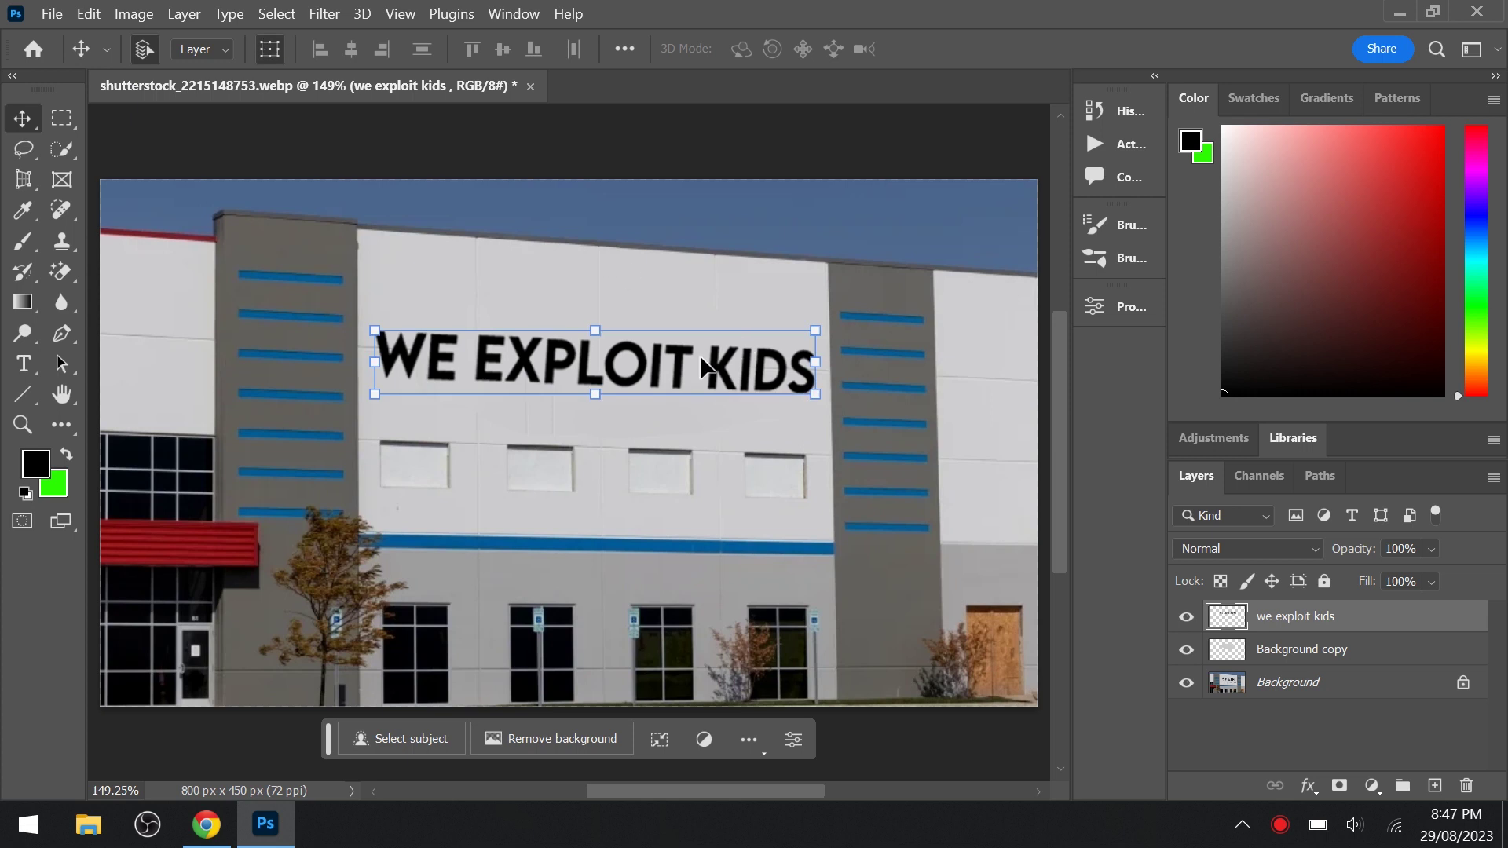
{"action": "left_click", "coordinate": [705, 354]}
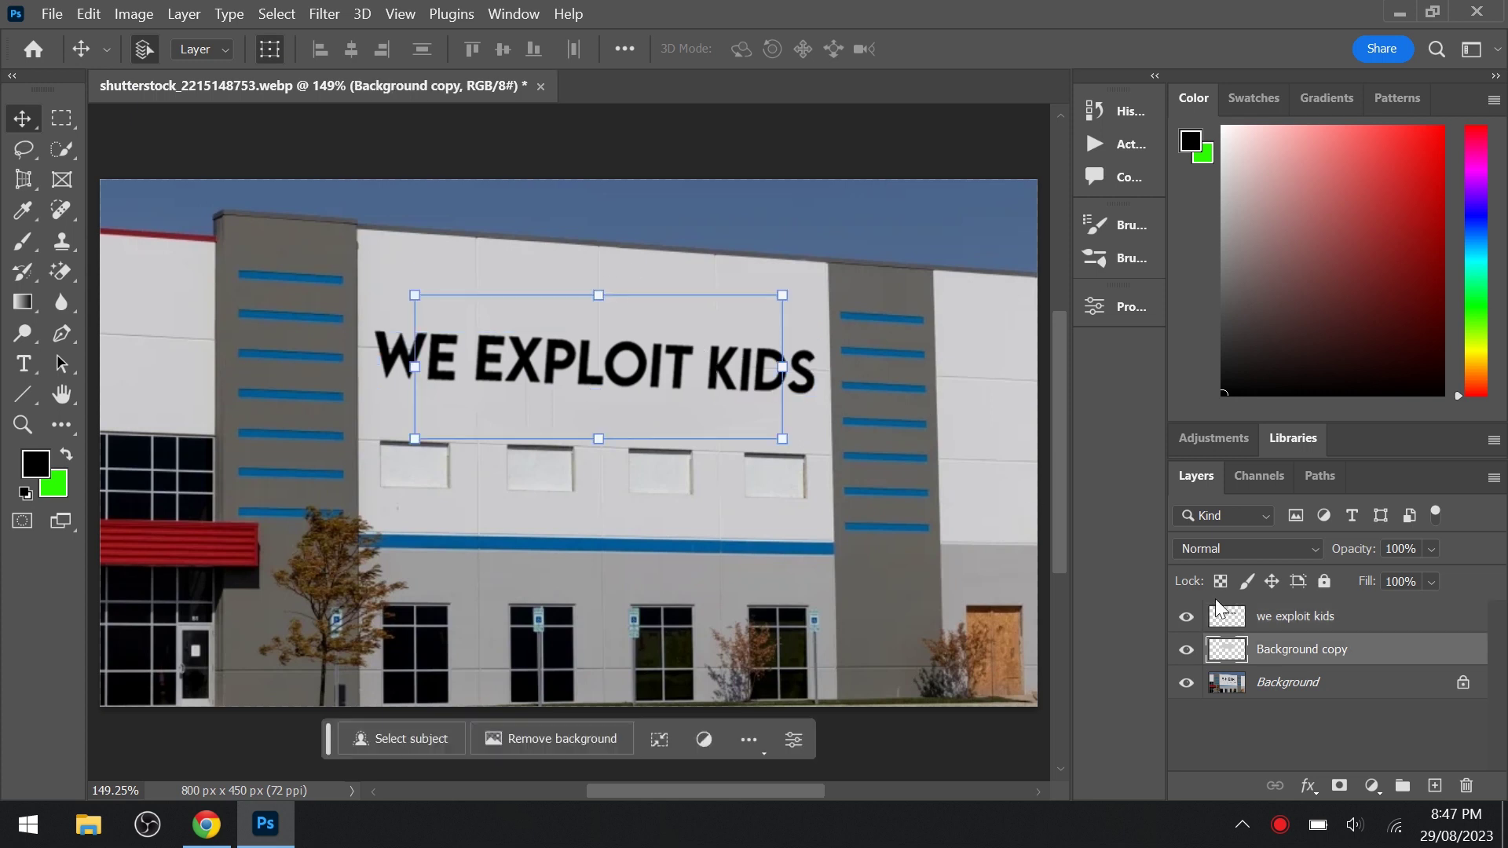
{"action": "mouse_move", "coordinate": [1307, 650]}
{"action": "left_mouse_down"}
{"action": "mouse_move", "coordinate": [1307, 637]}
{"action": "mouse_move", "coordinate": [1307, 650]}
{"action": "left_mouse_up"}
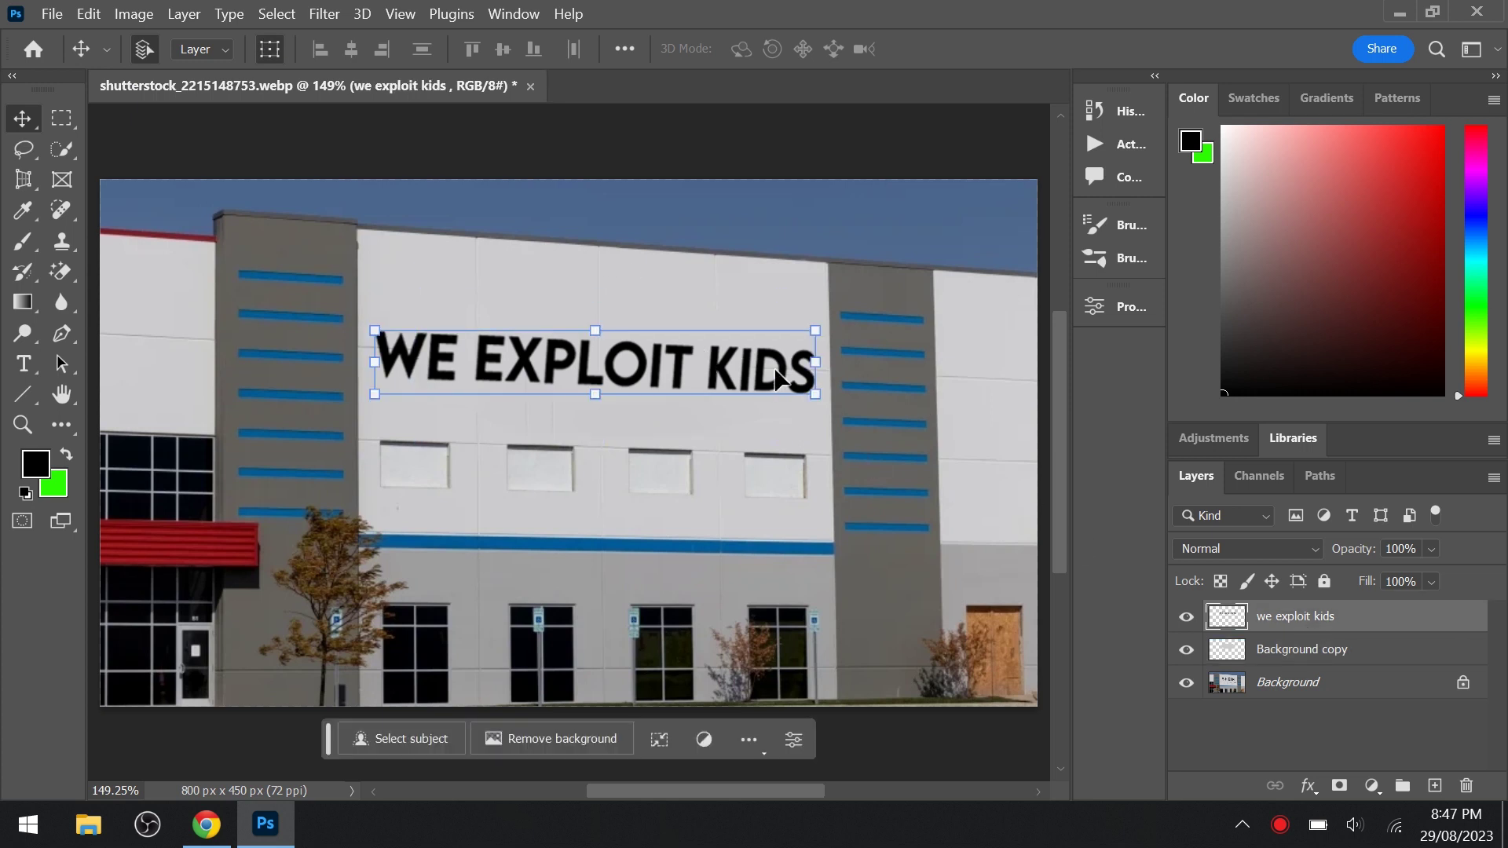
{"action": "left_click", "coordinate": [838, 403]}
{"action": "left_click", "coordinate": [270, 50]}
{"action": "key", "text": "alt+bracketleft"}
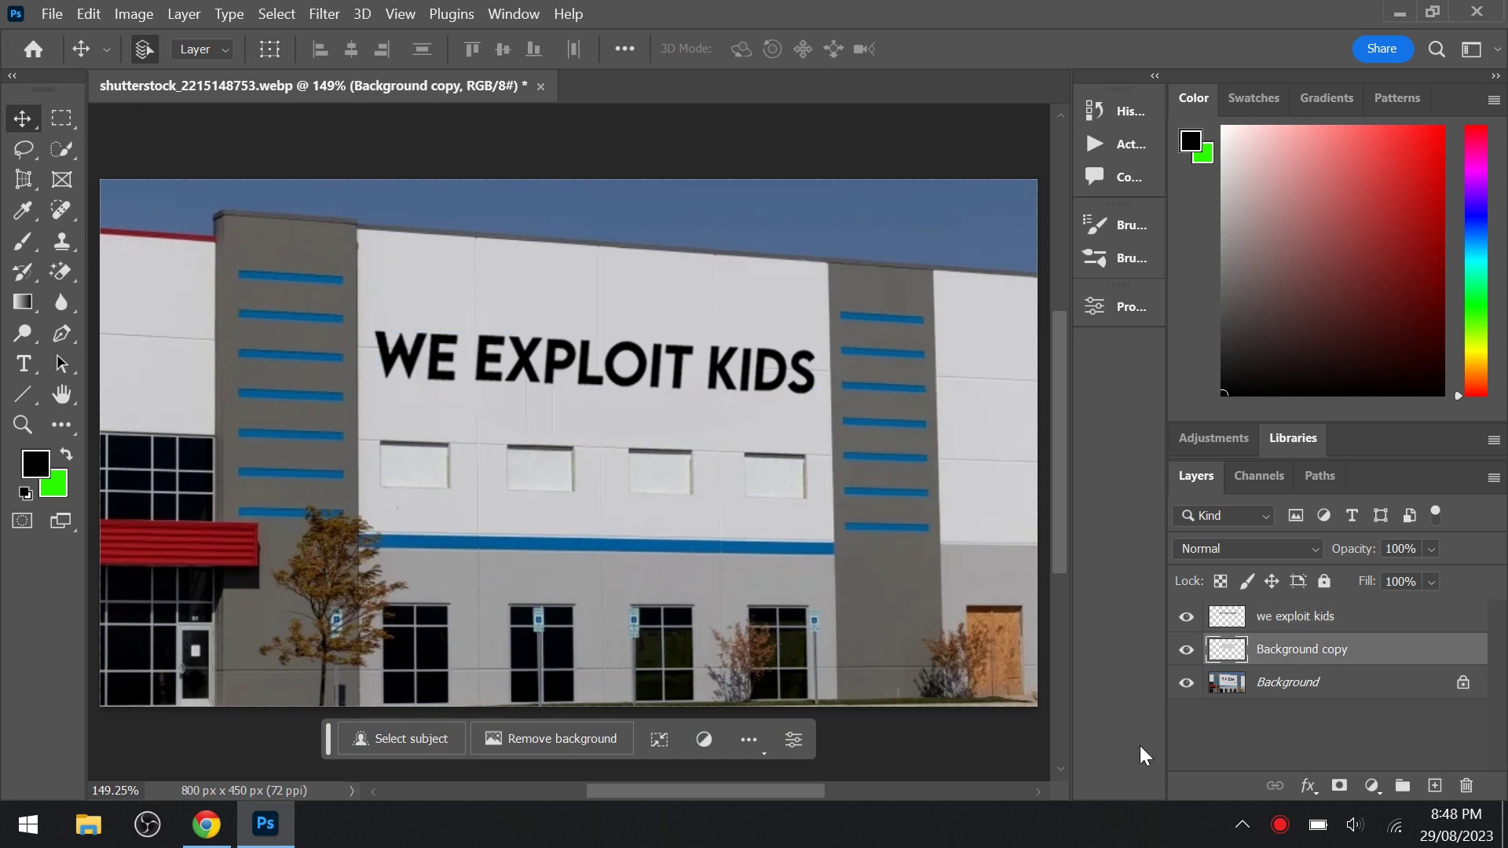
- Add a Drop Shadow layer style to the WE EXPLOIT KIDS text layer
{"action": "left_click", "coordinate": [1348, 617]}
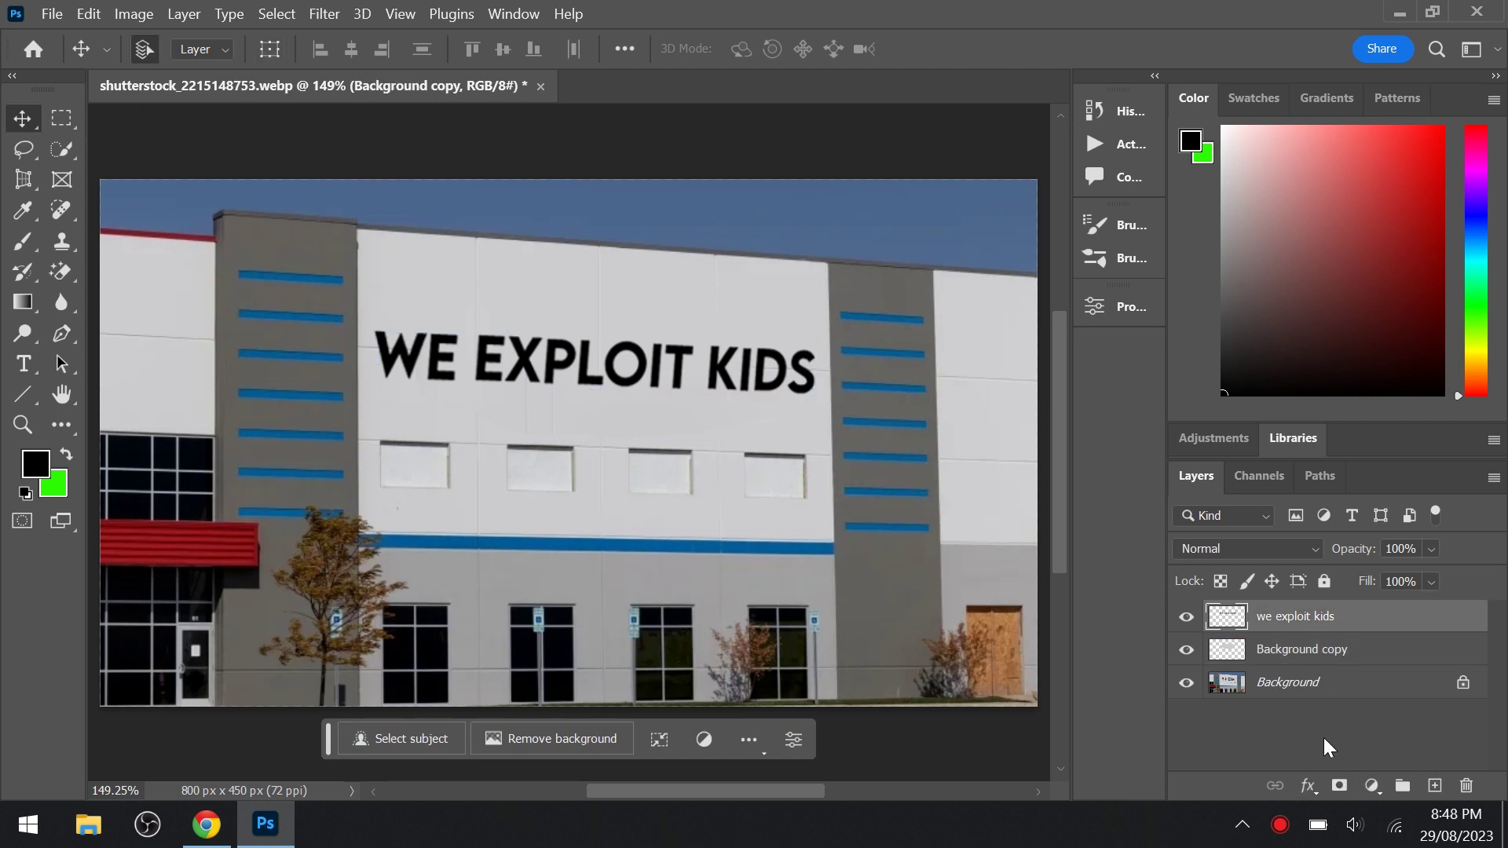
{"action": "left_click", "coordinate": [1306, 785]}
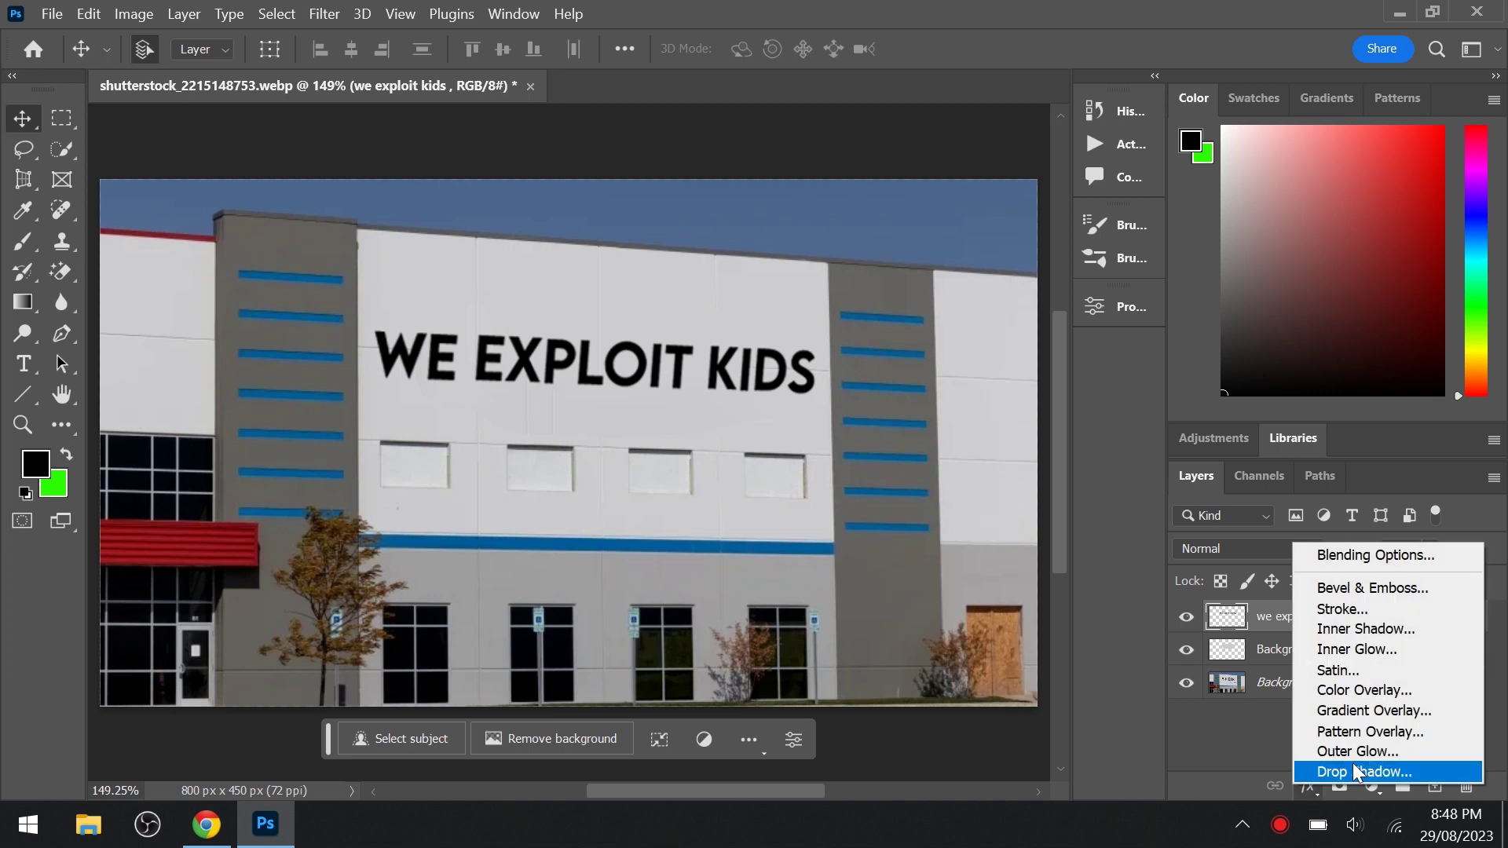
{"action": "key", "text": "Escape"}
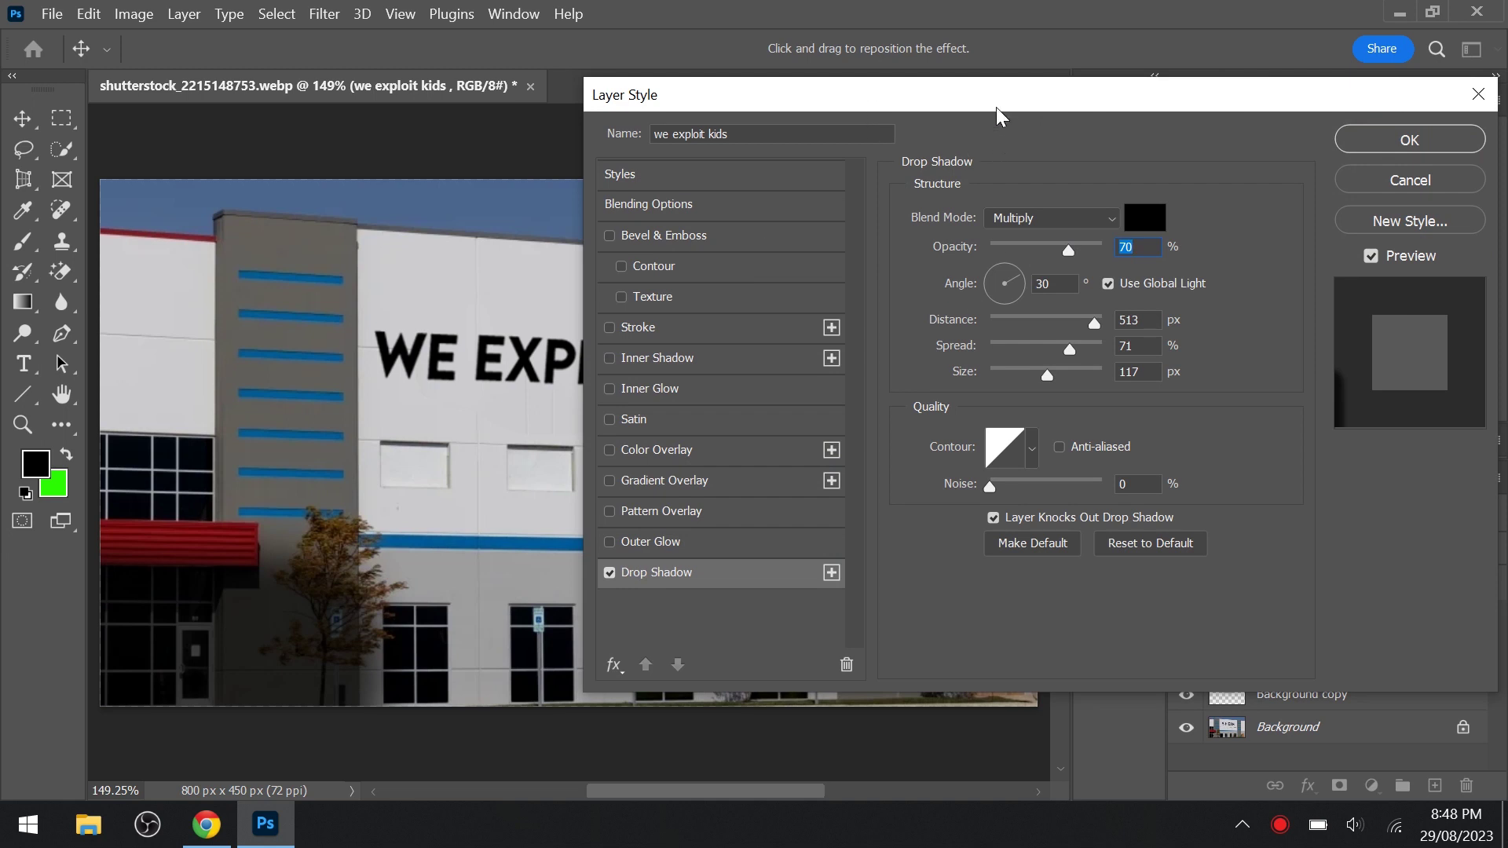
{"action": "left_click", "coordinate": [1025, 79]}
- Tighten the shadow to 70% opacity, about 4 px distance, spread 0, size 0, and apply it
{"action": "left_click_drag", "start_coordinate": [549, 638], "coordinate": [830, 384]}
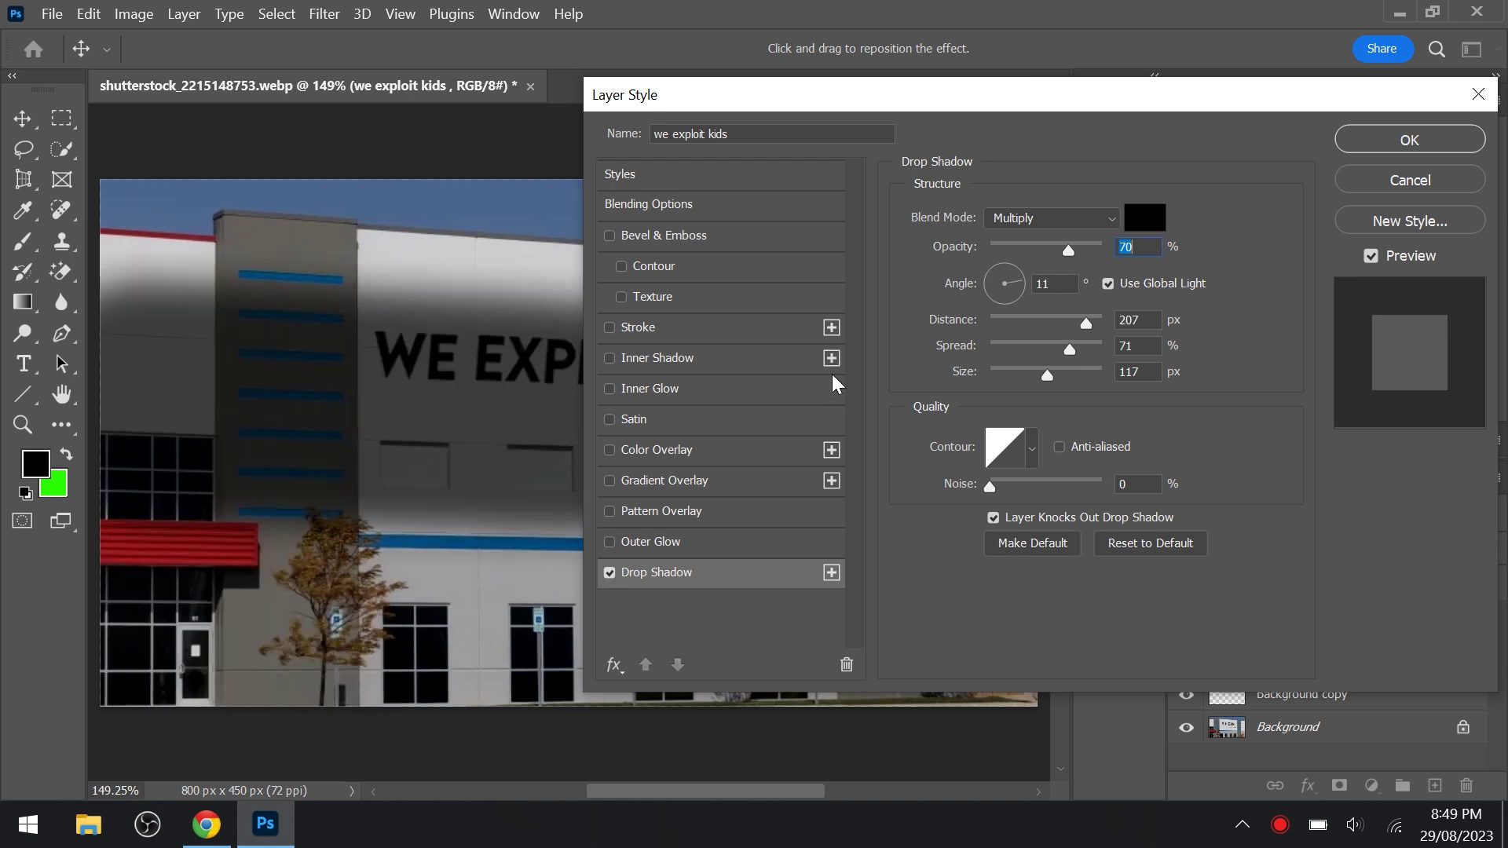
{"action": "left_click_drag", "start_coordinate": [1021, 318], "coordinate": [1005, 313]}
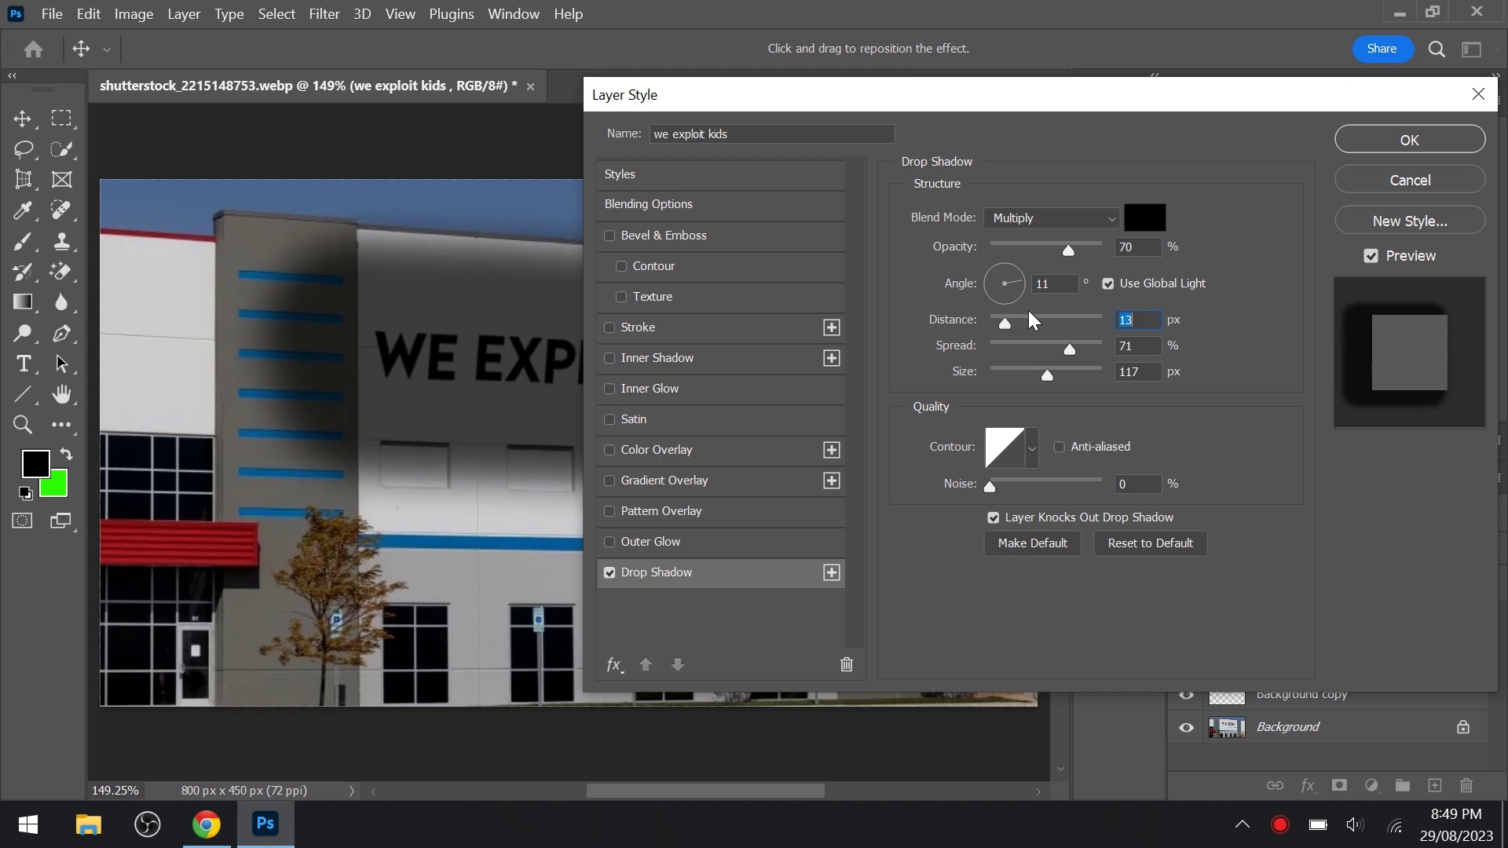
{"action": "mouse_move", "coordinate": [1033, 343]}
{"action": "left_mouse_down"}
{"action": "mouse_move", "coordinate": [1011, 346]}
{"action": "mouse_move", "coordinate": [1003, 370]}
{"action": "mouse_move", "coordinate": [988, 350]}
{"action": "left_mouse_up"}
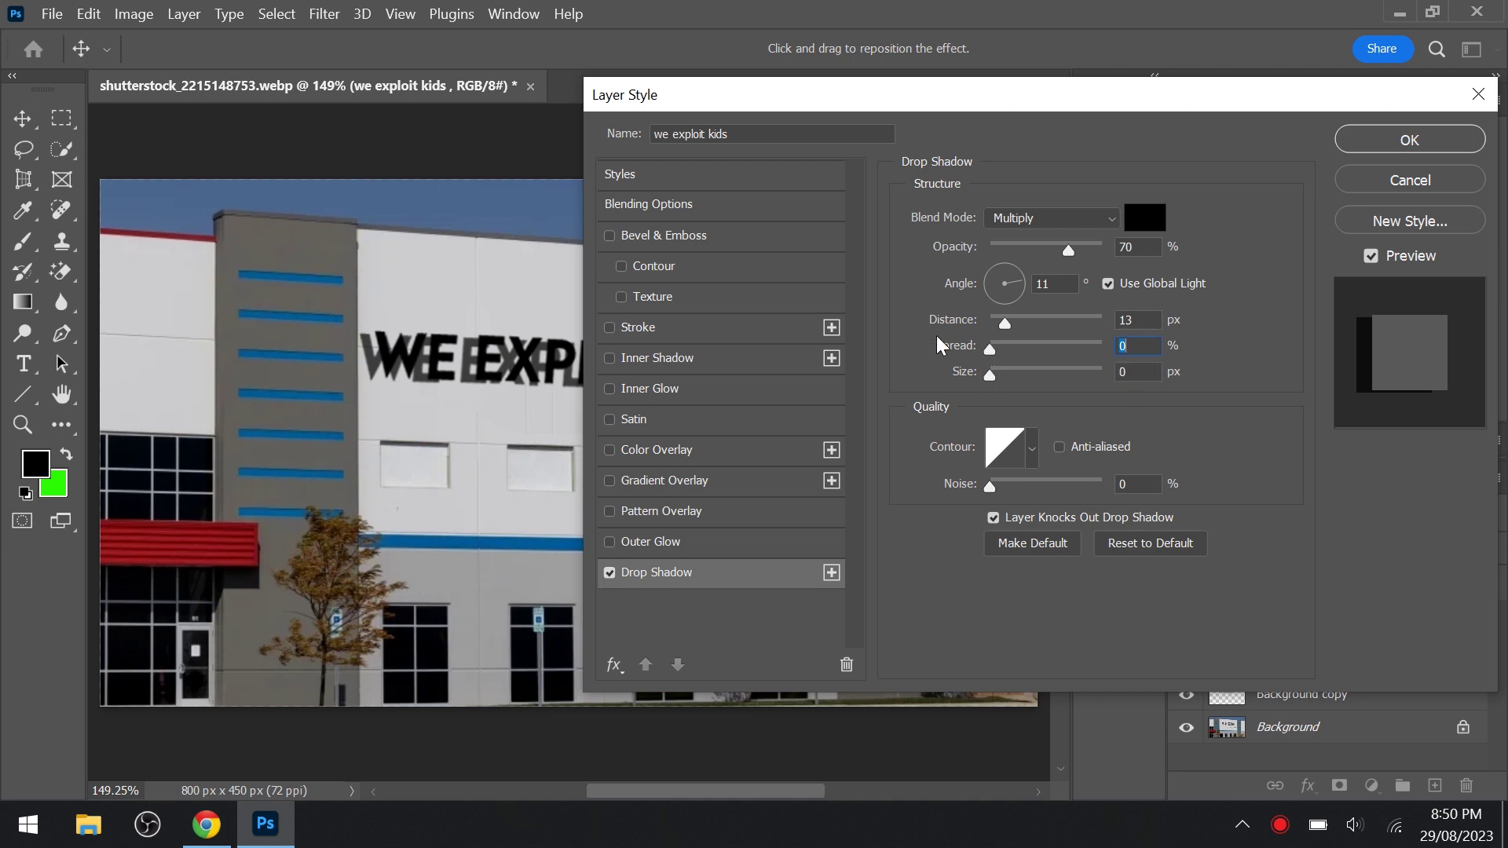
{"action": "left_click_drag", "start_coordinate": [539, 375], "coordinate": [524, 365]}
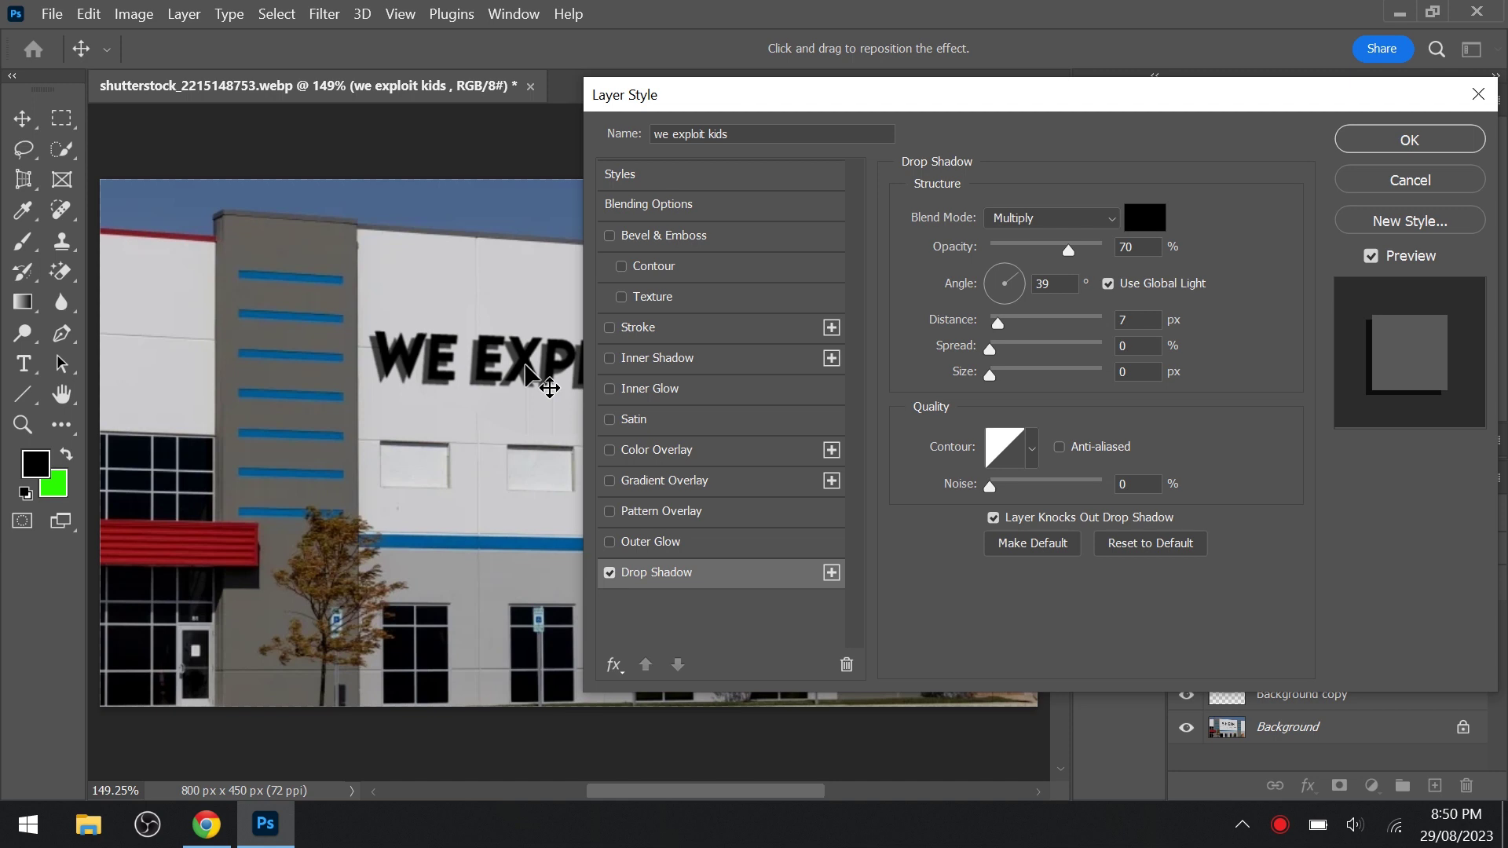
{"action": "left_click_drag", "start_coordinate": [524, 363], "coordinate": [523, 364]}
{"action": "left_click", "coordinate": [974, 353]}
{"action": "left_click_drag", "start_coordinate": [996, 327], "coordinate": [994, 326]}
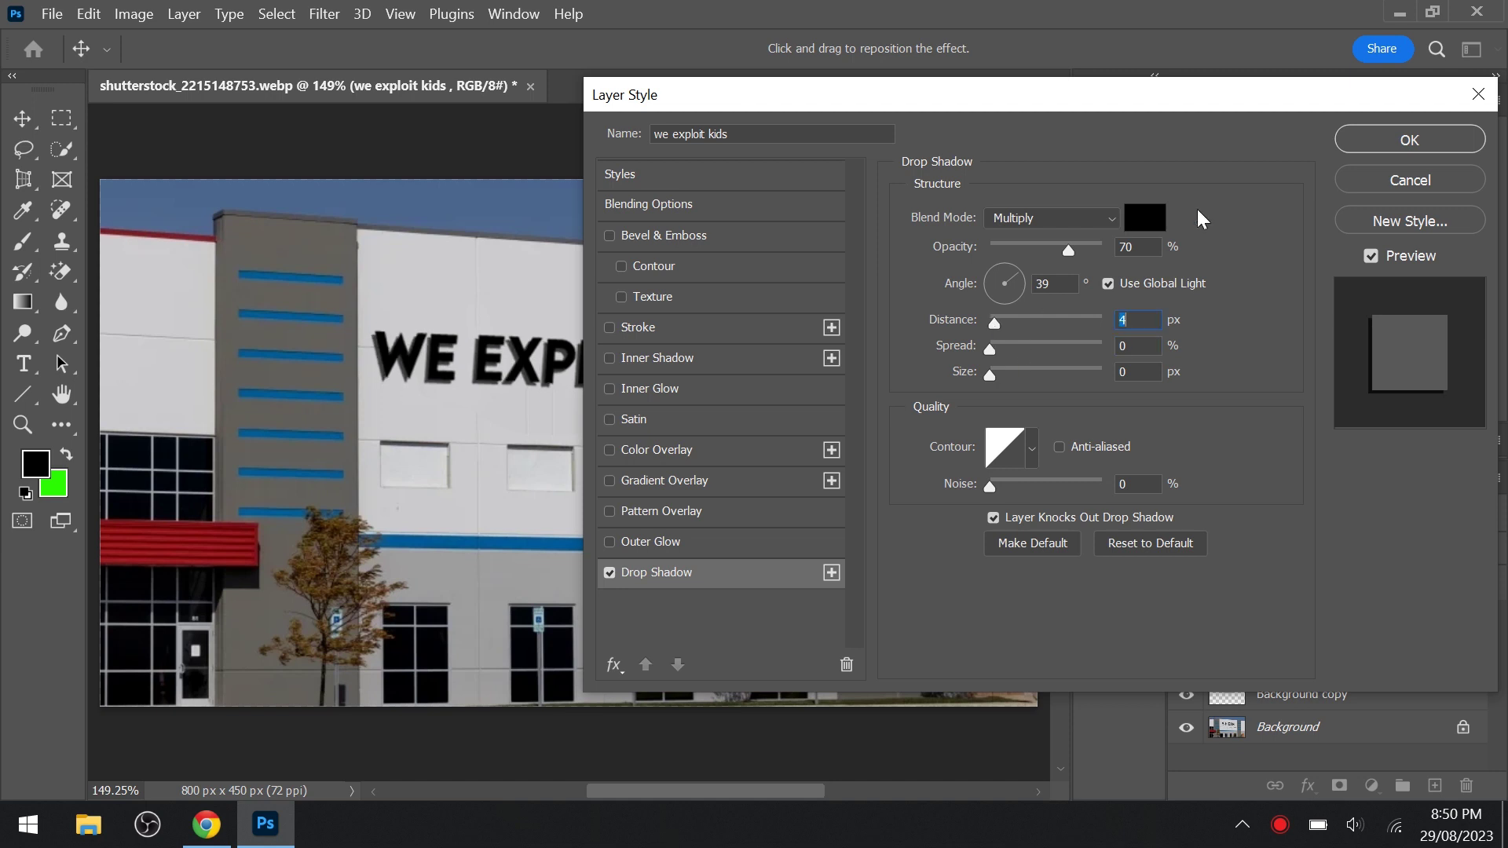
{"action": "left_click", "coordinate": [1396, 144]}
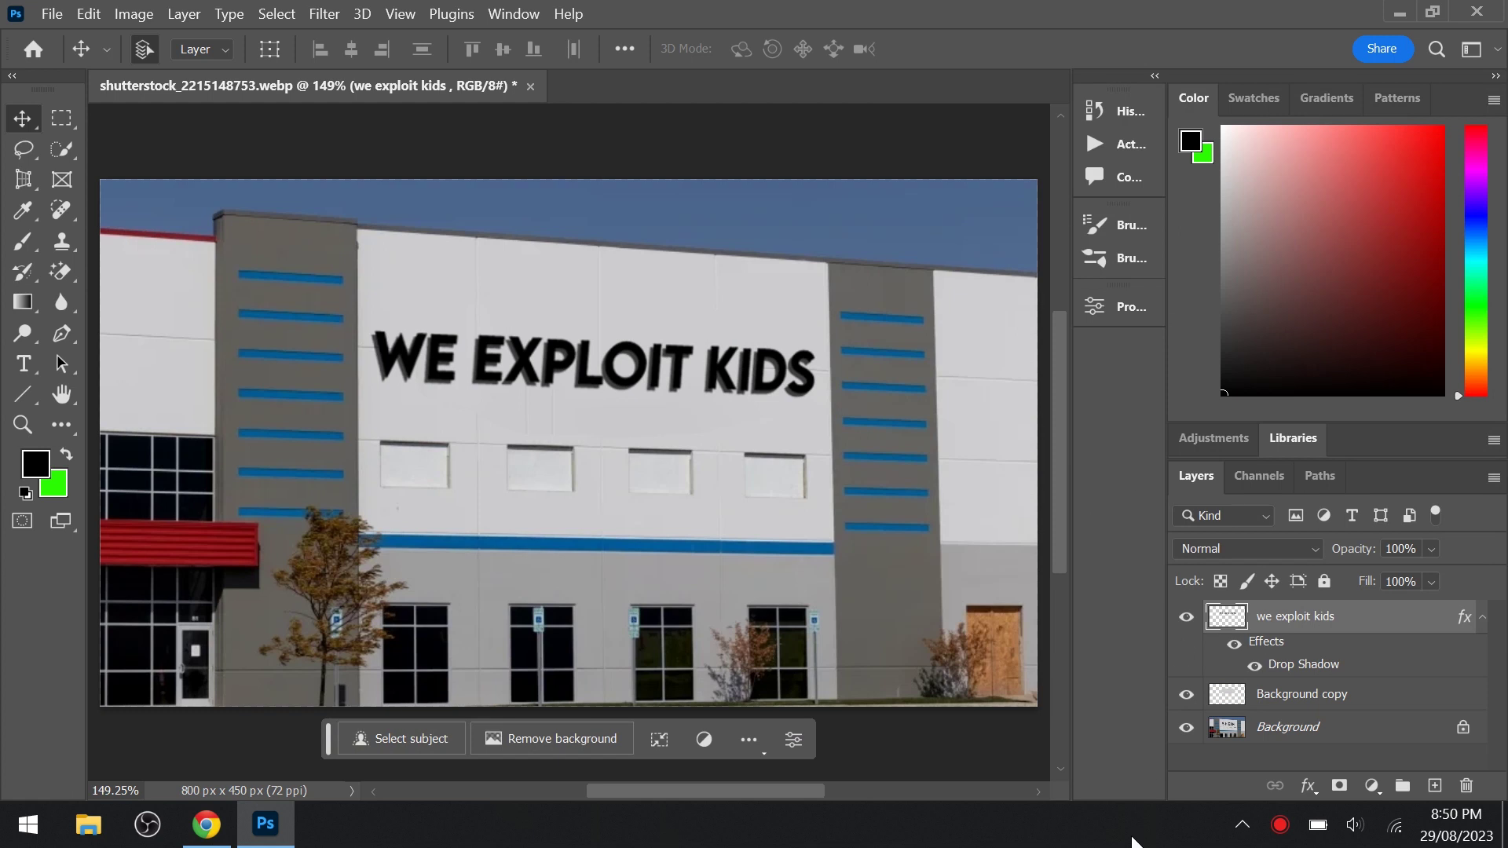
{"action": "left_click", "coordinate": [1186, 694]}
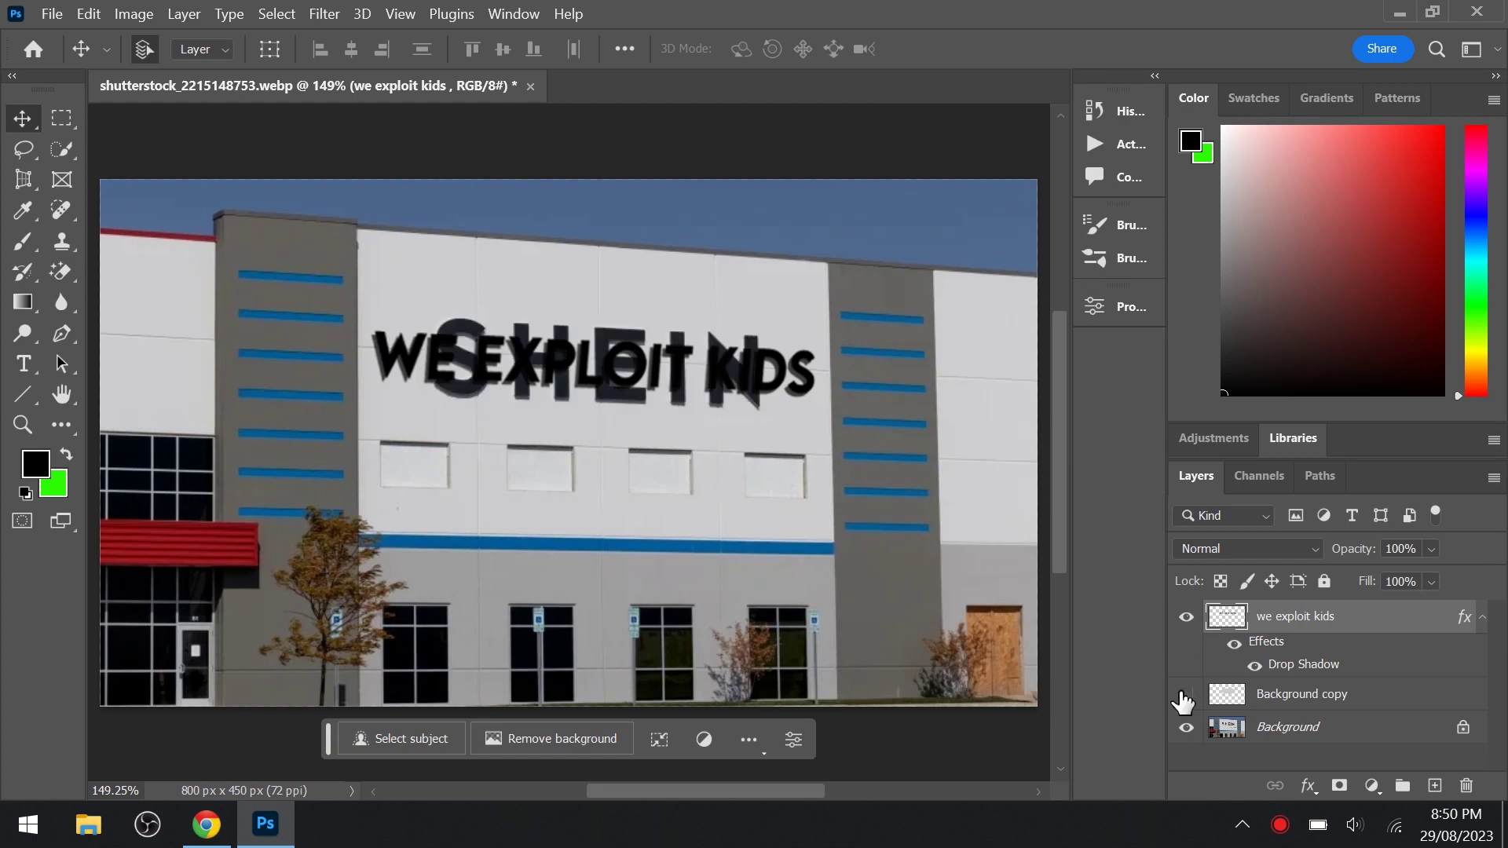
{"action": "left_click", "coordinate": [1186, 695]}
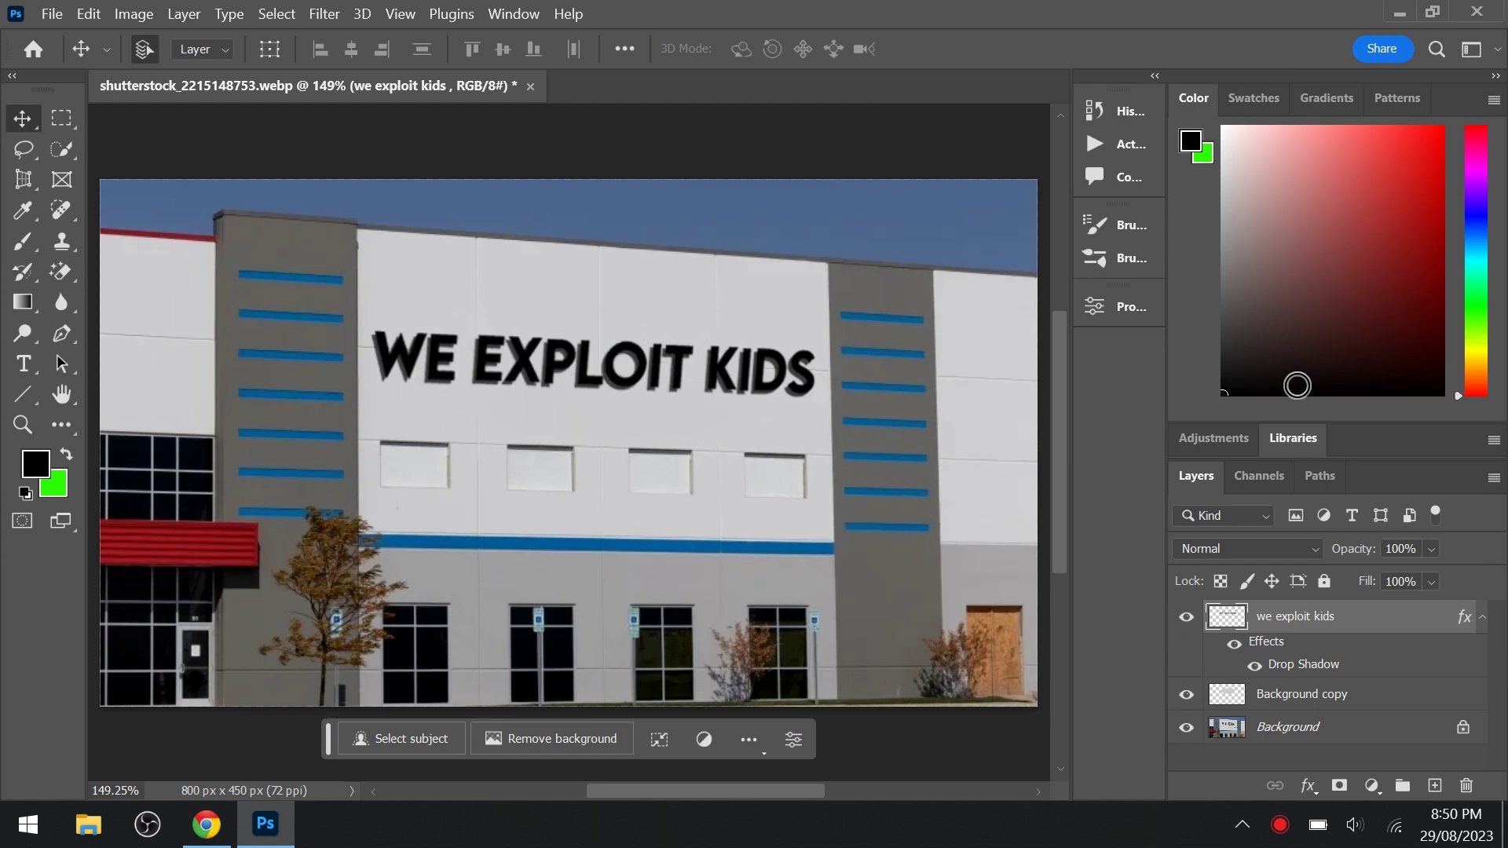